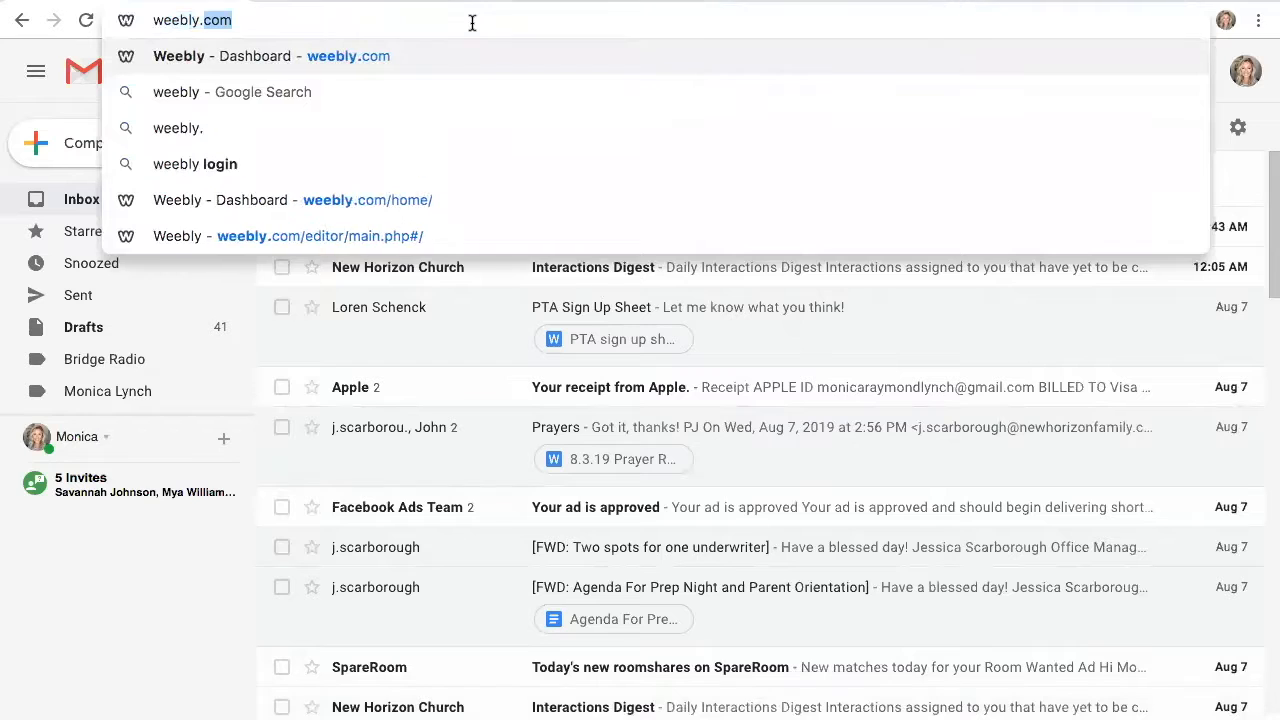
Open the Weebly dashboard at weebly.com and select the Lakeside Christian Academy site from the list of sites.
key(Return)
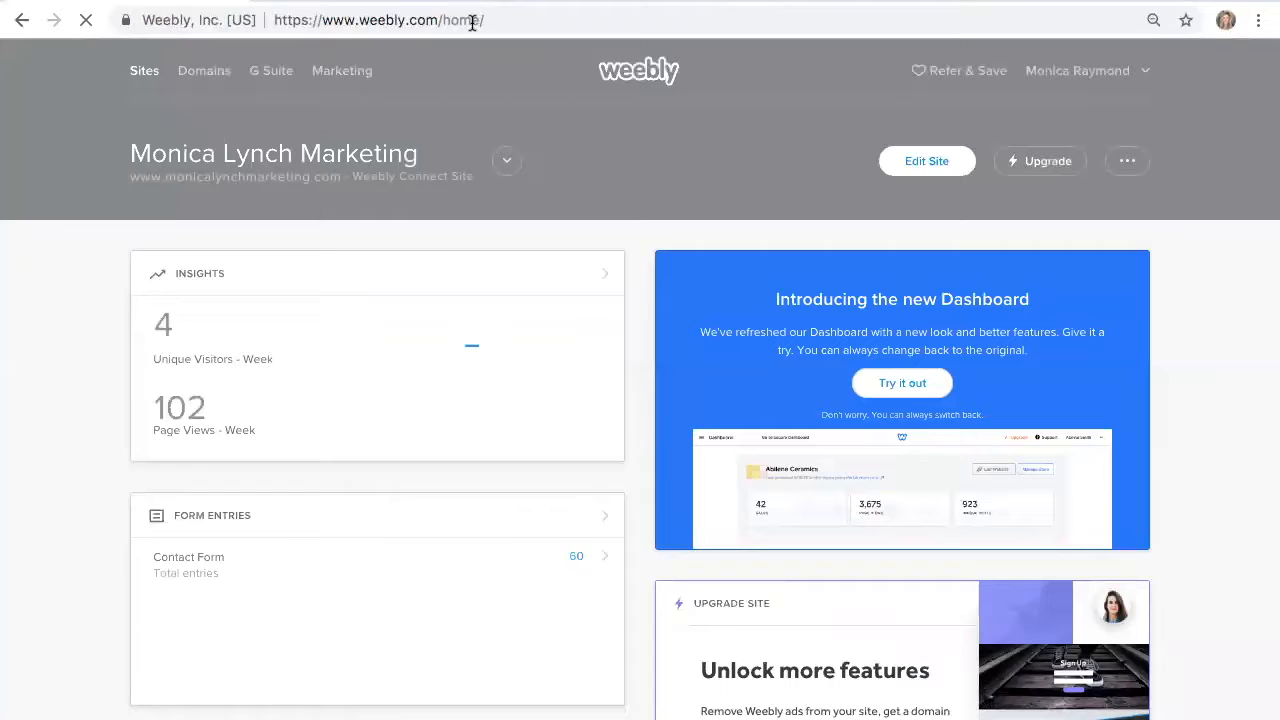
click(506, 163)
scroll(383, 250, down, 2)
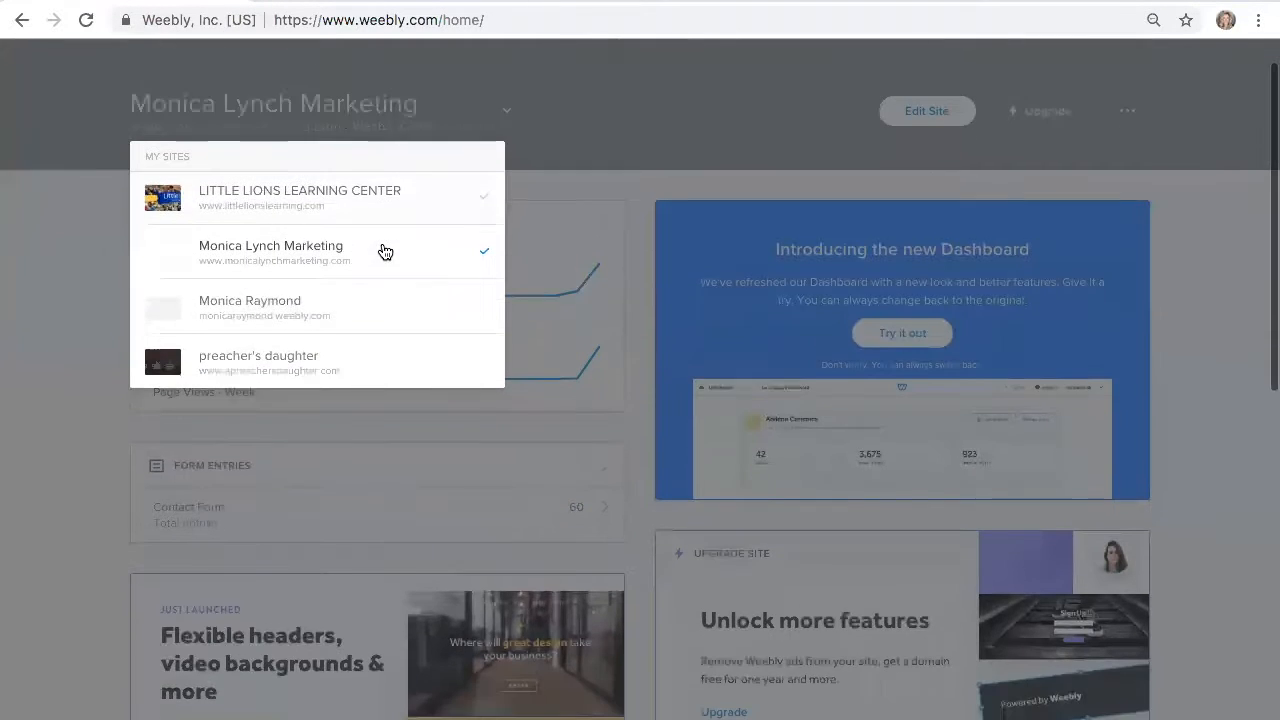
scroll(400, 283, up, 1)
scroll(398, 284, up, 1)
scroll(398, 284, down, 2)
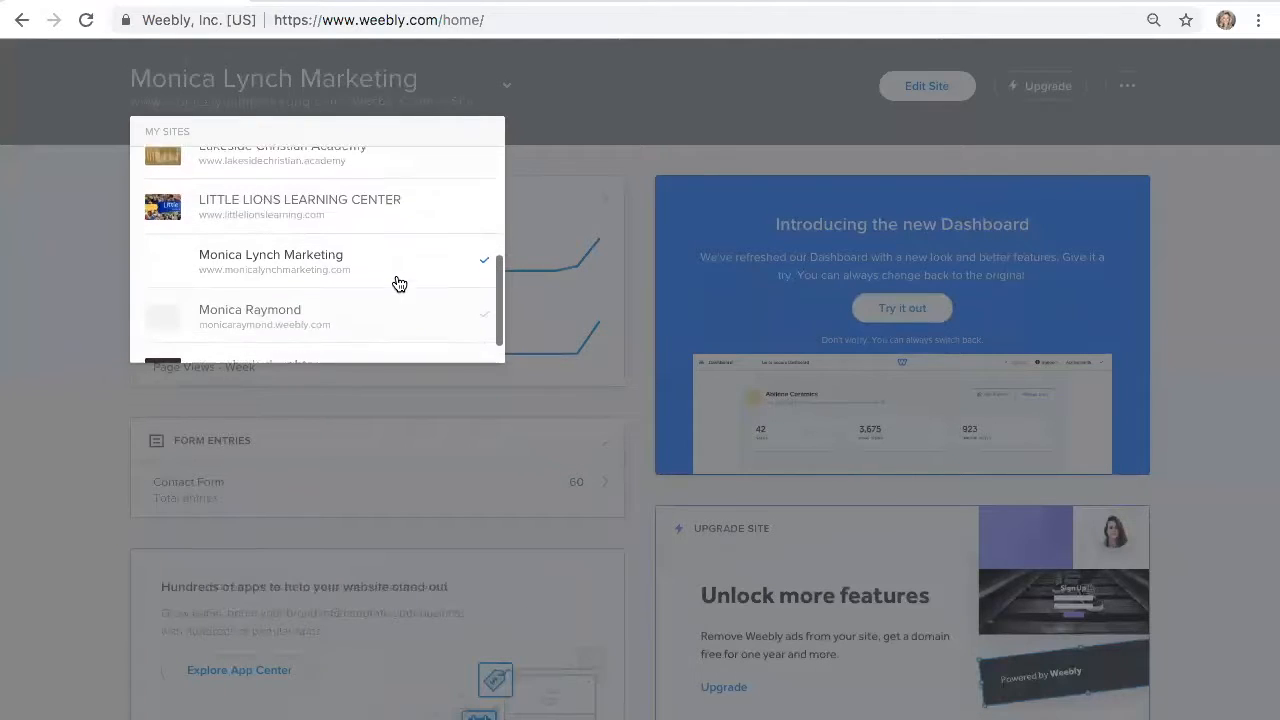
scroll(398, 284, up, 3)
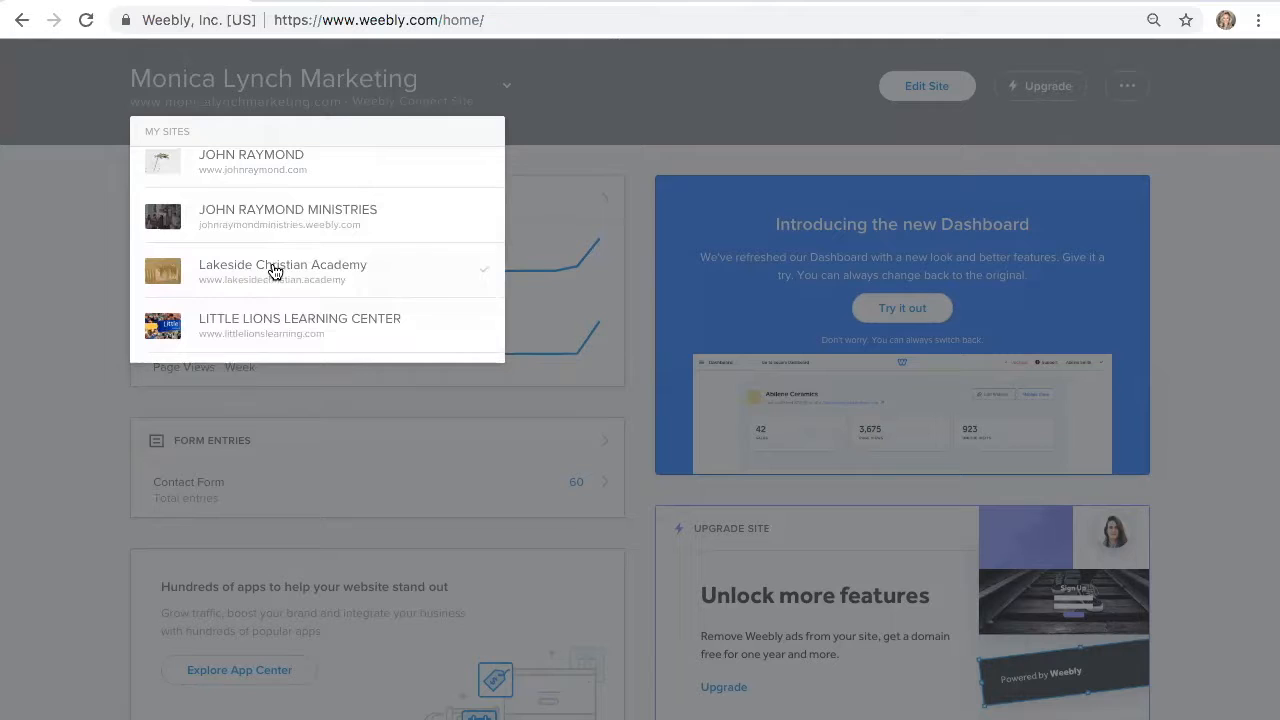
click(272, 270)
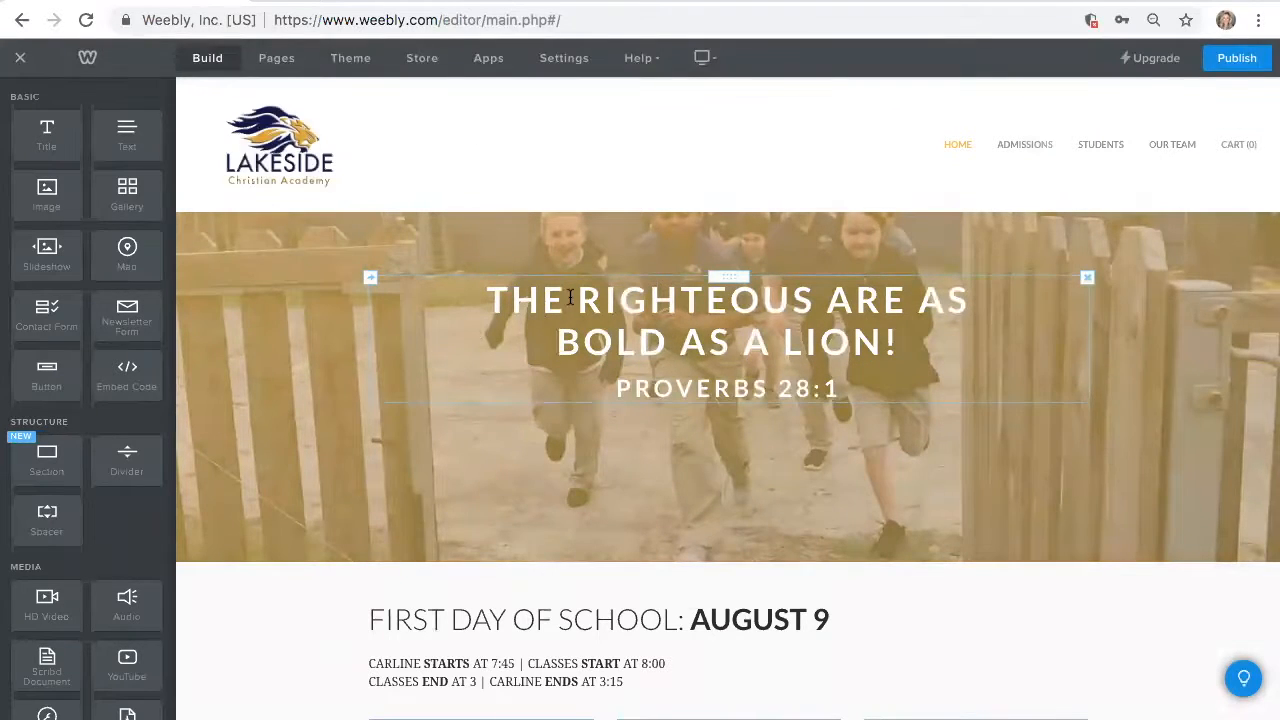
Delete the final E of "THE" in the home page headline and retype it.
click(557, 297)
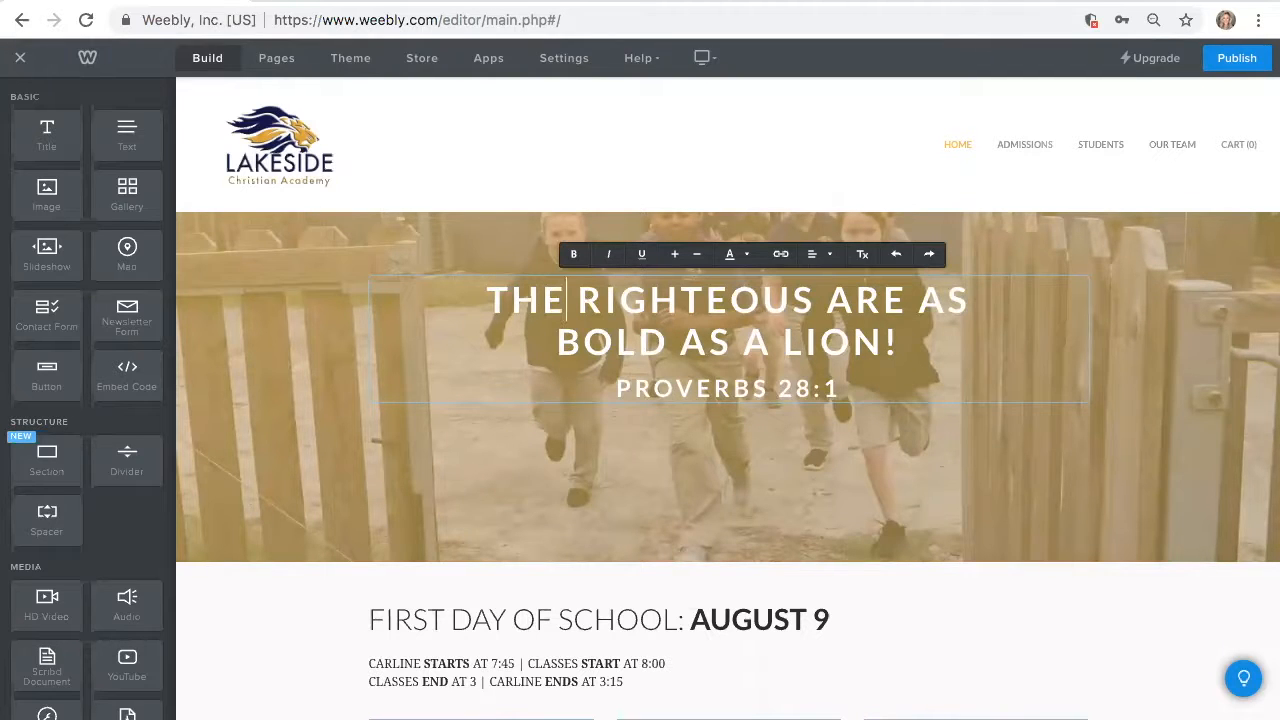
key(BackSpace)
text(E)
Open SAMPLE CLASS PAGE from the site's list of pages.
click(272, 59)
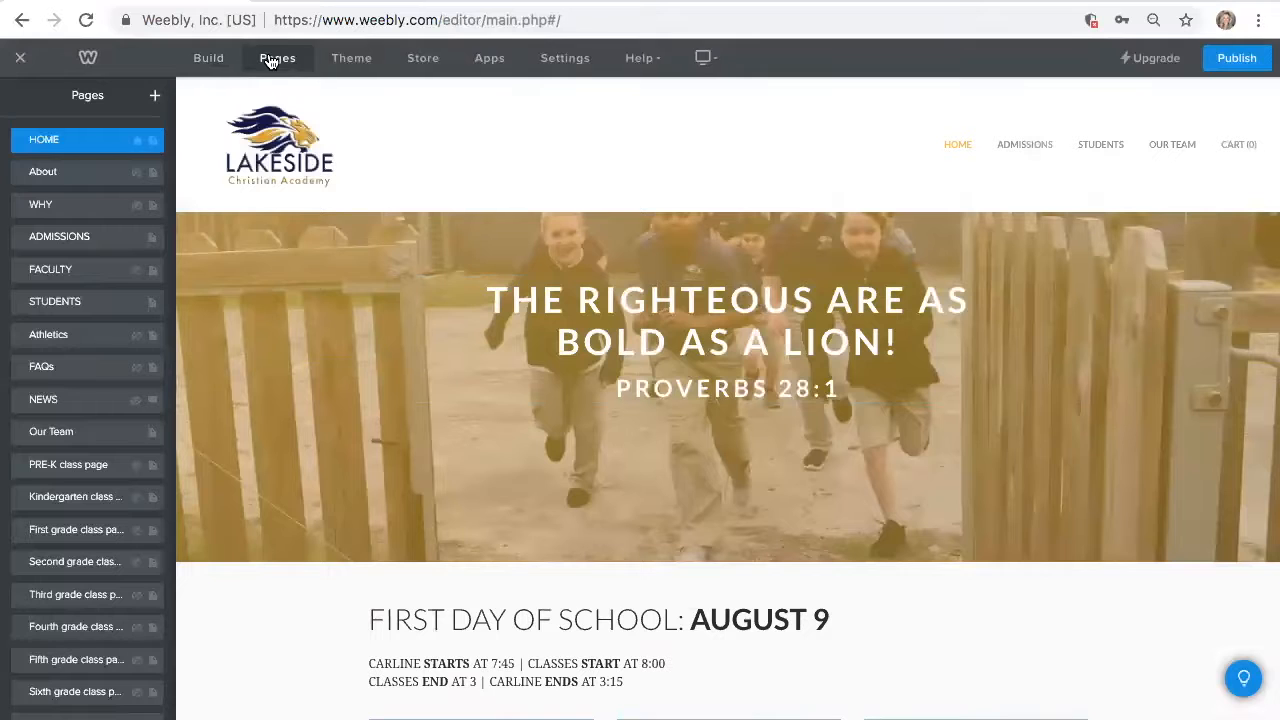
scroll(73, 213, down, 5)
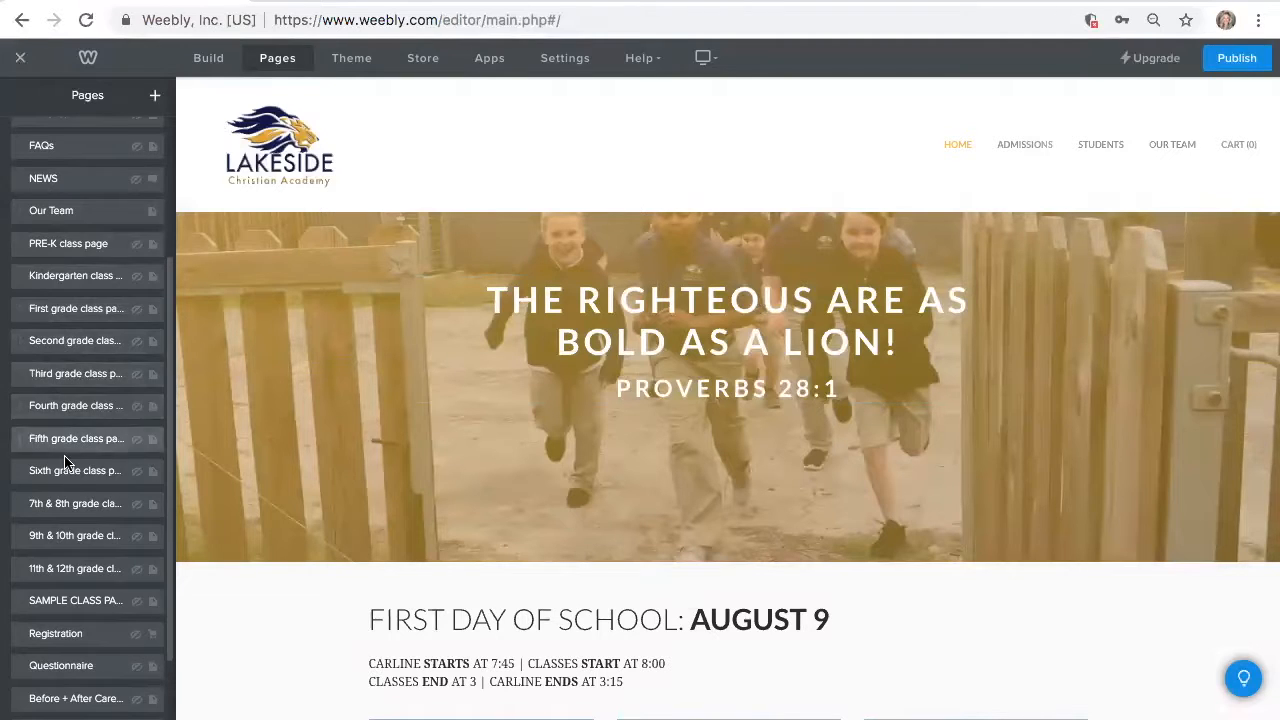
click(72, 602)
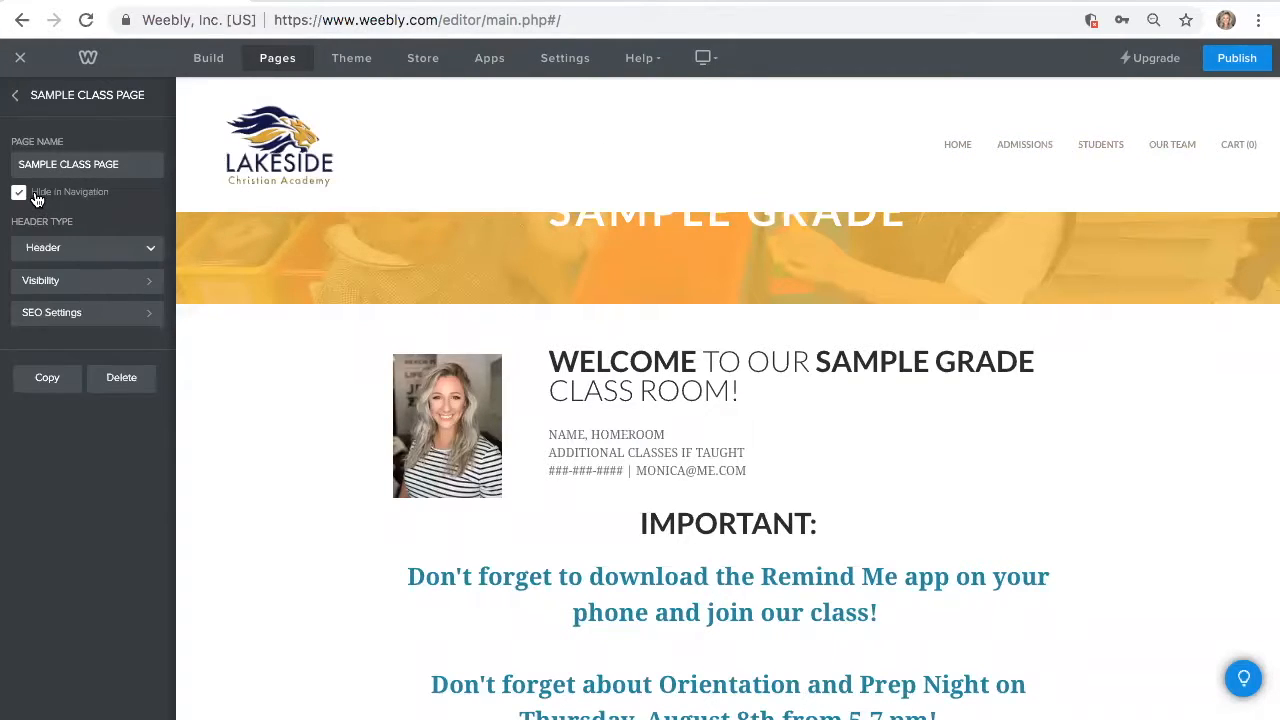
Check the page permalink in the sample class page's SEO settings and return to the list of pages.
click(62, 314)
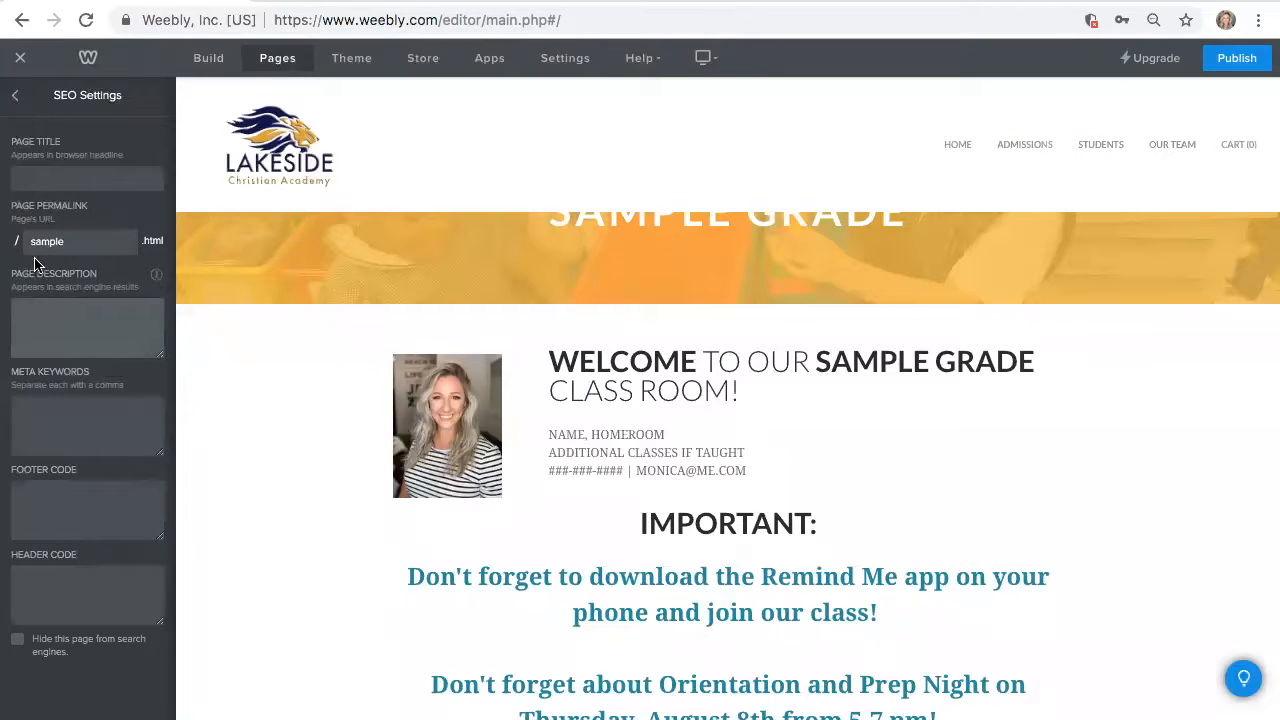
drag(28, 240, 62, 240)
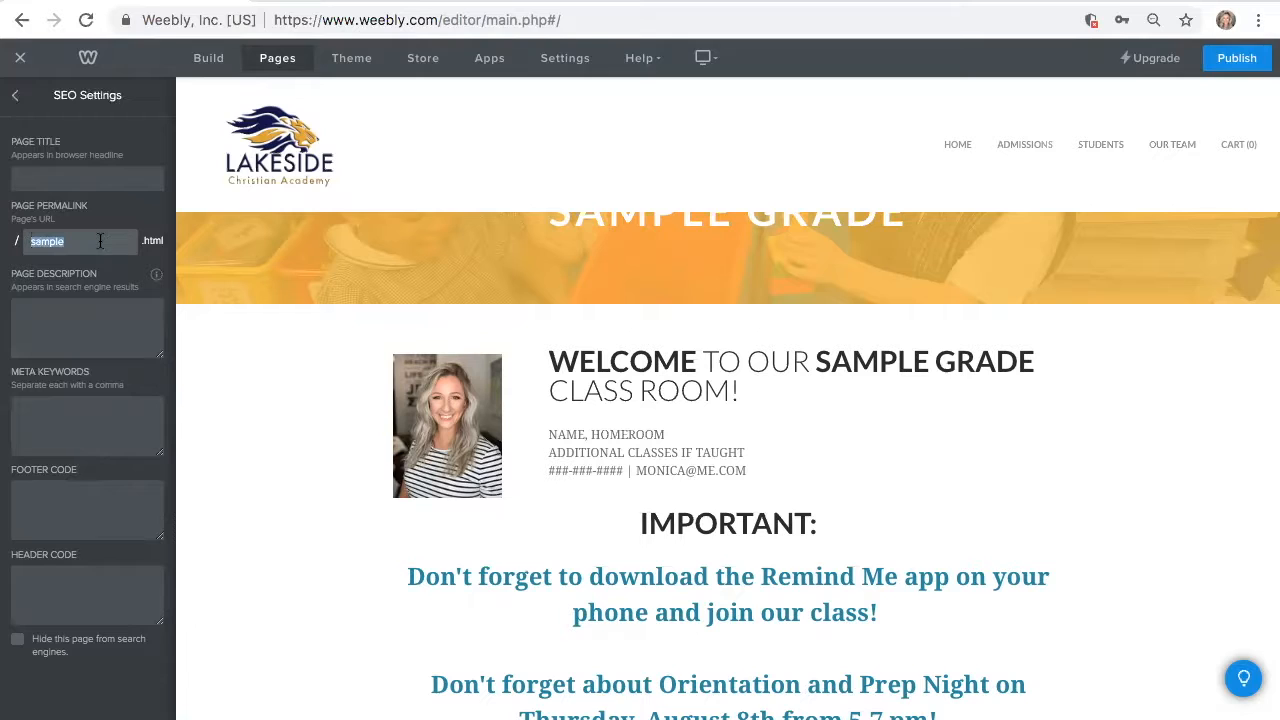
click(16, 100)
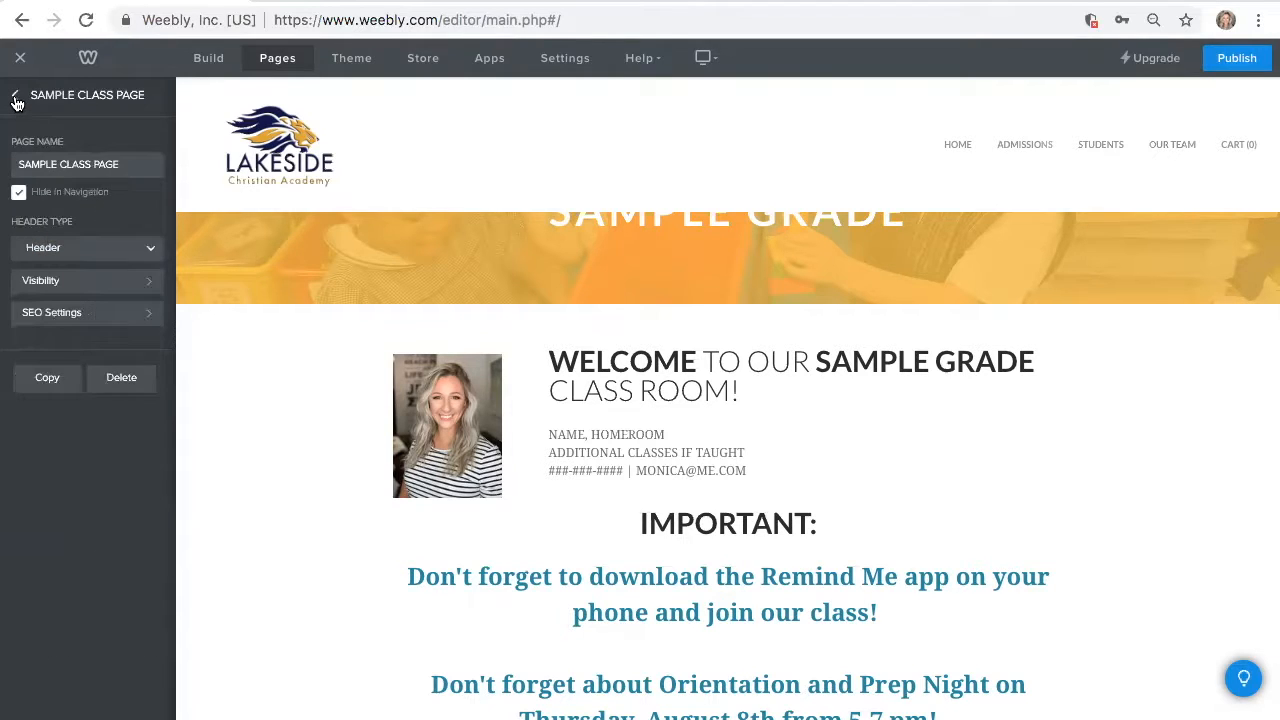
click(16, 100)
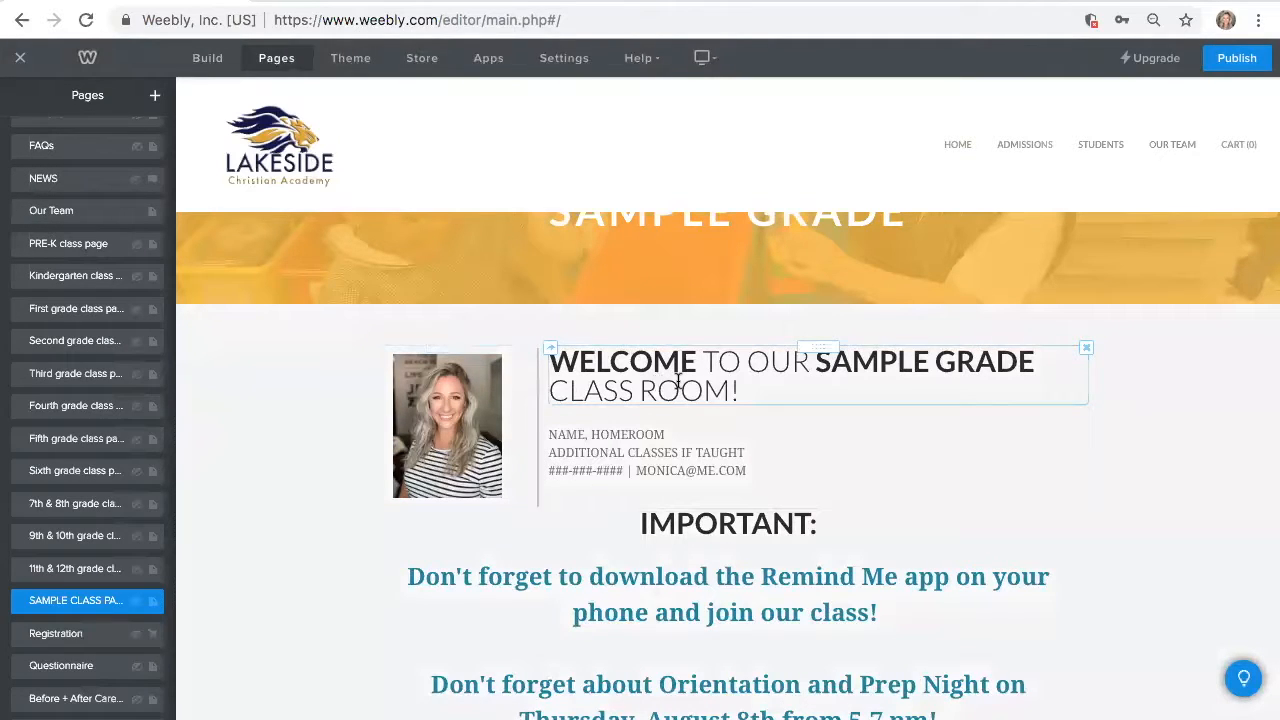
Increase the height of the SAMPLE GRADE header so the whole title and more of the background image show.
scroll(1030, 229, down, 1)
scroll(1032, 229, up, 1)
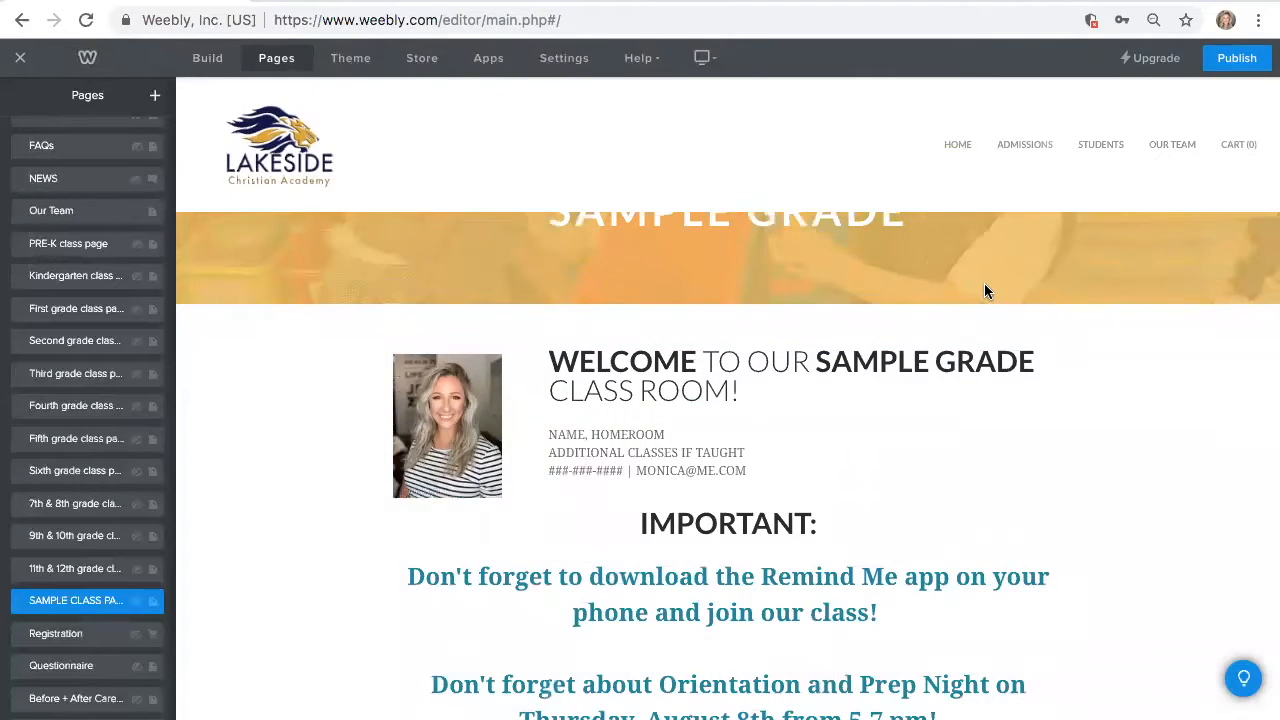
click(974, 285)
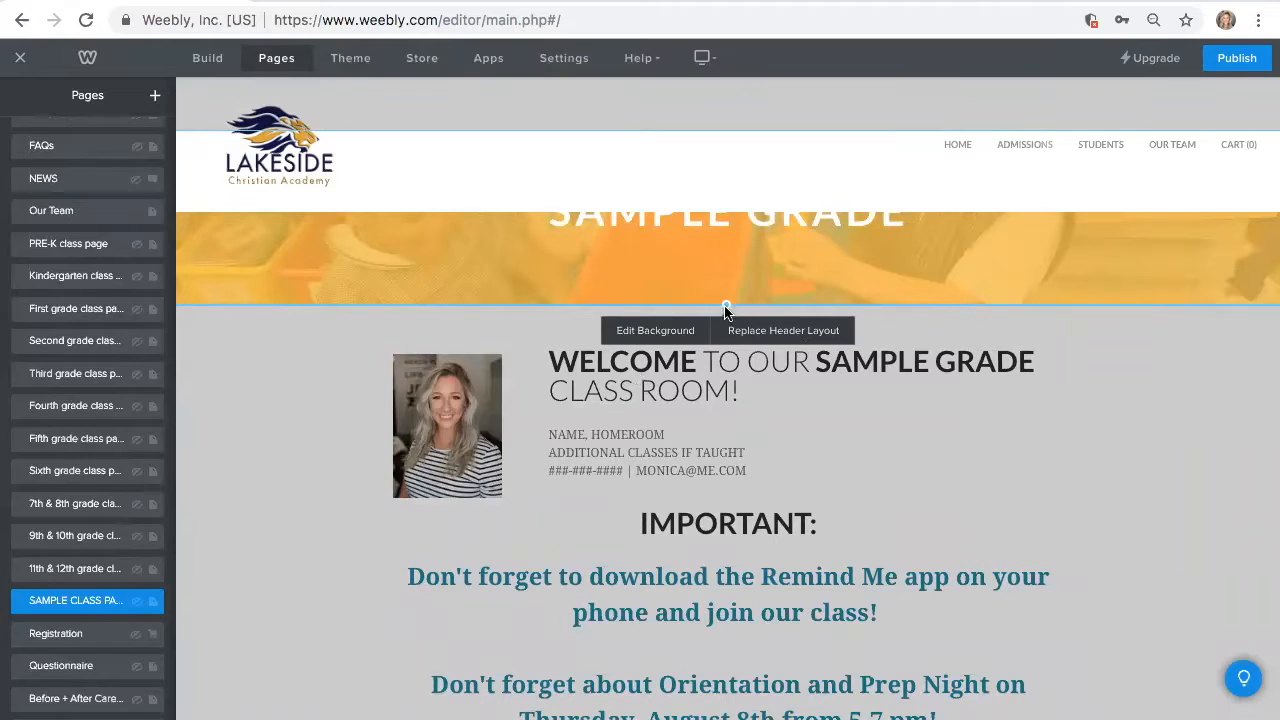
drag(723, 304, 713, 490)
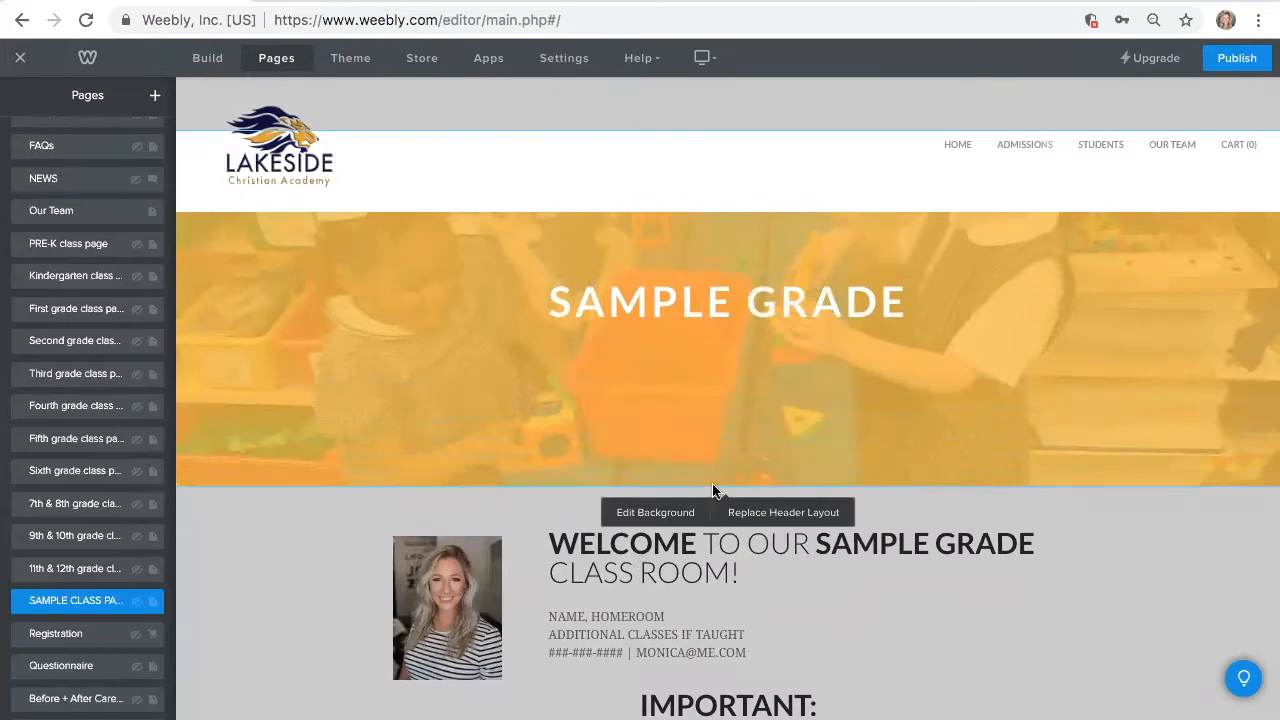
click(713, 490)
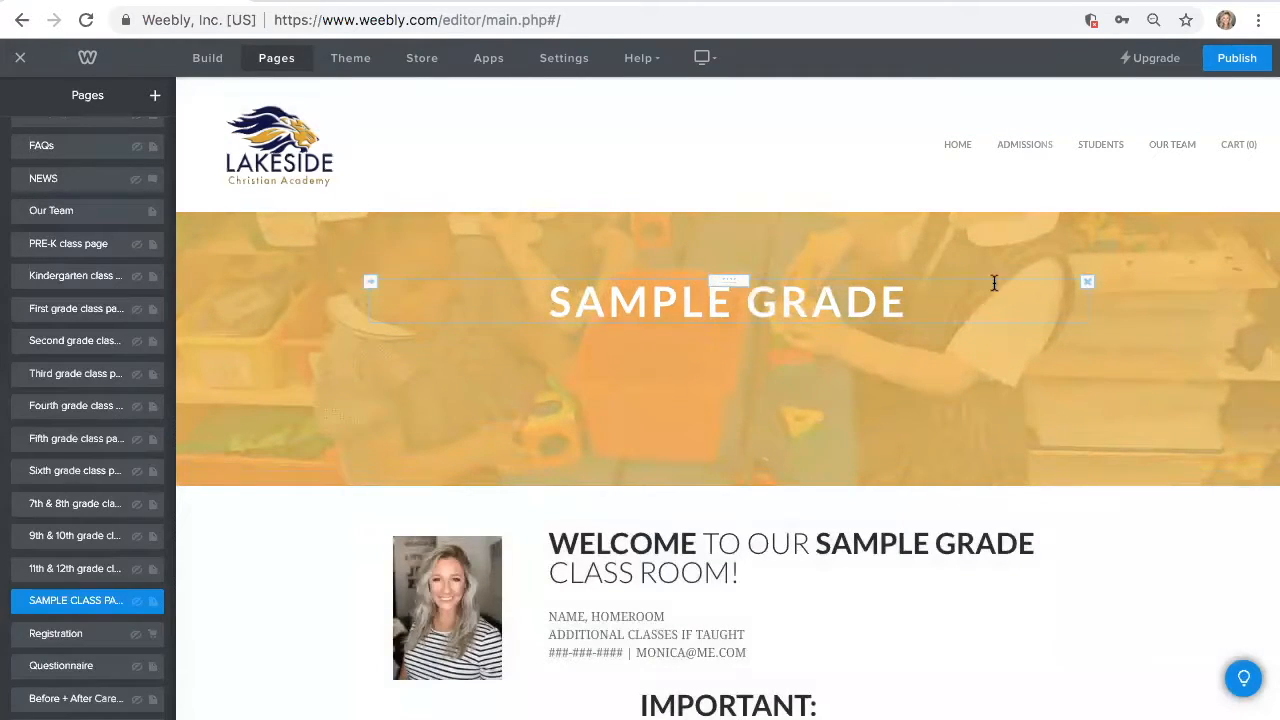
Start replacing the SAMPLE GRADE header's background image, and cancel without uploading or choosing another picture.
click(294, 265)
click(648, 513)
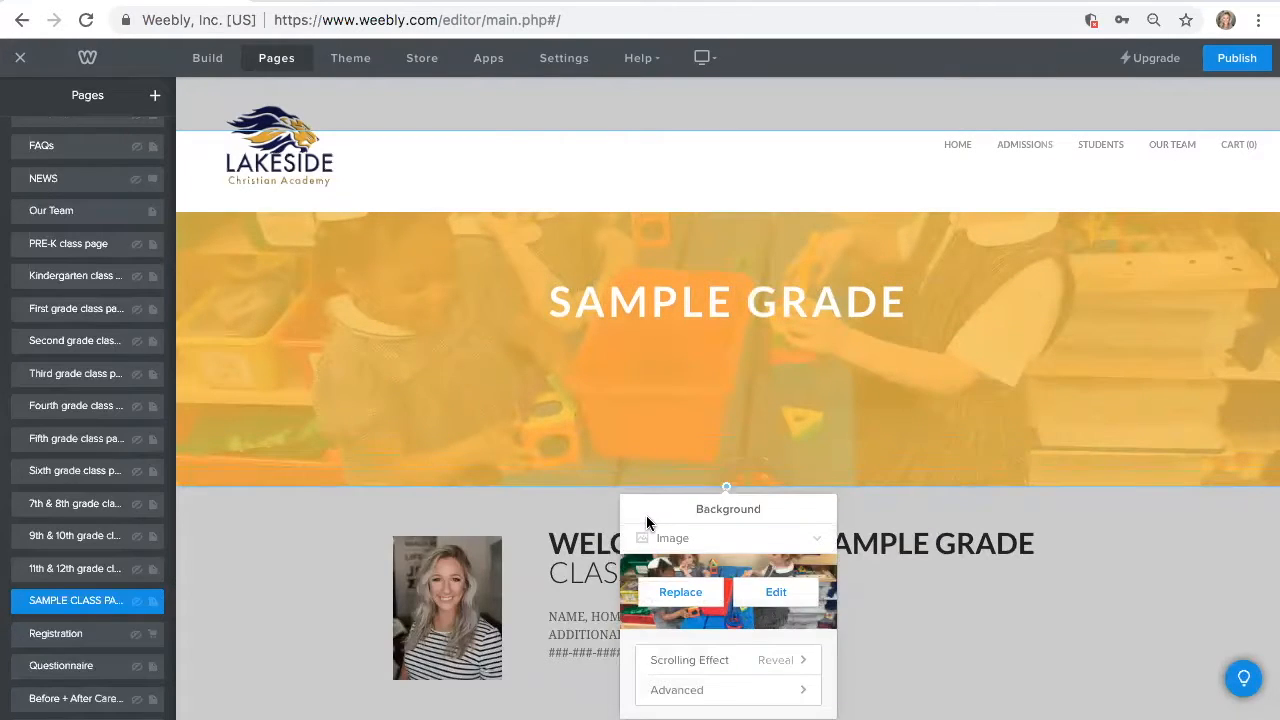
click(681, 592)
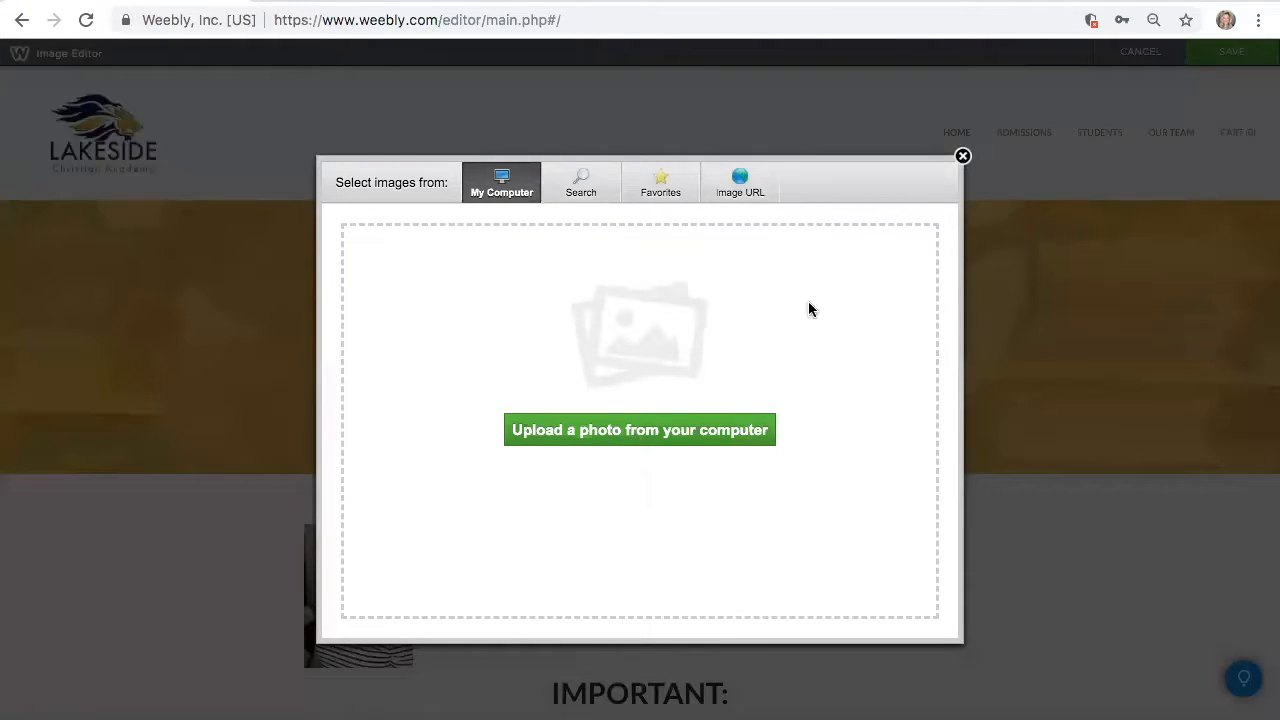
click(962, 158)
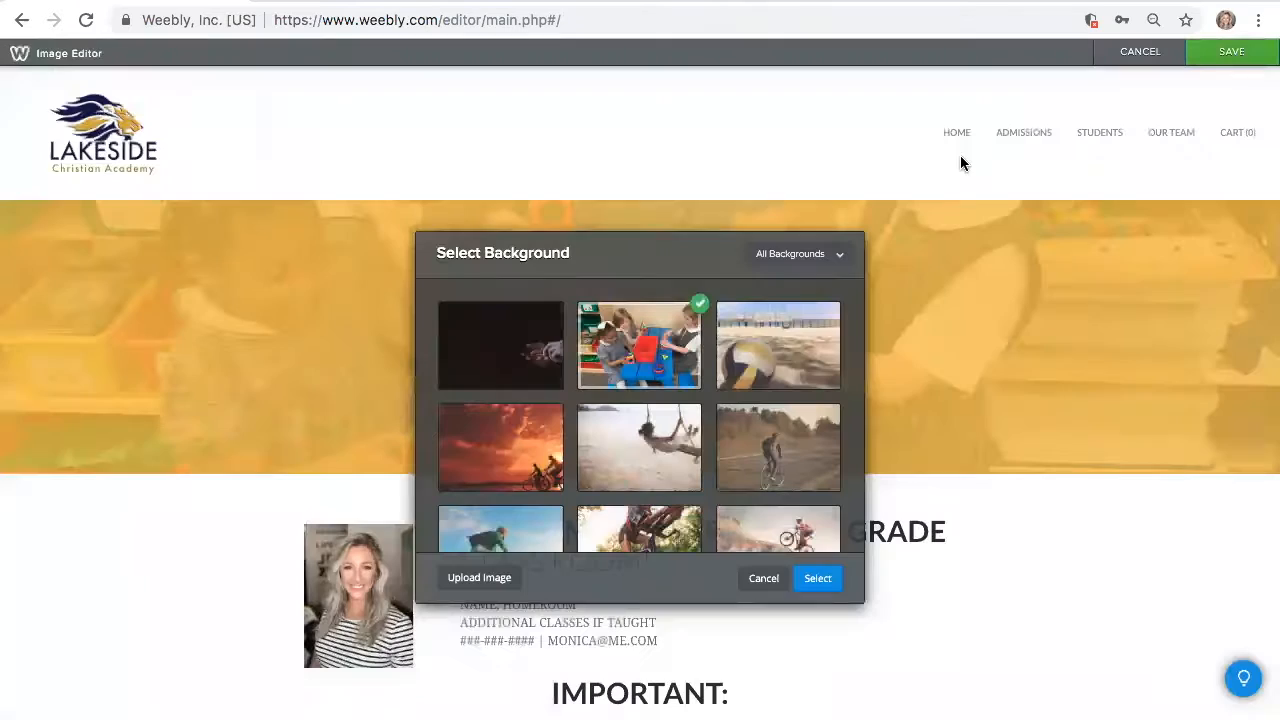
click(764, 578)
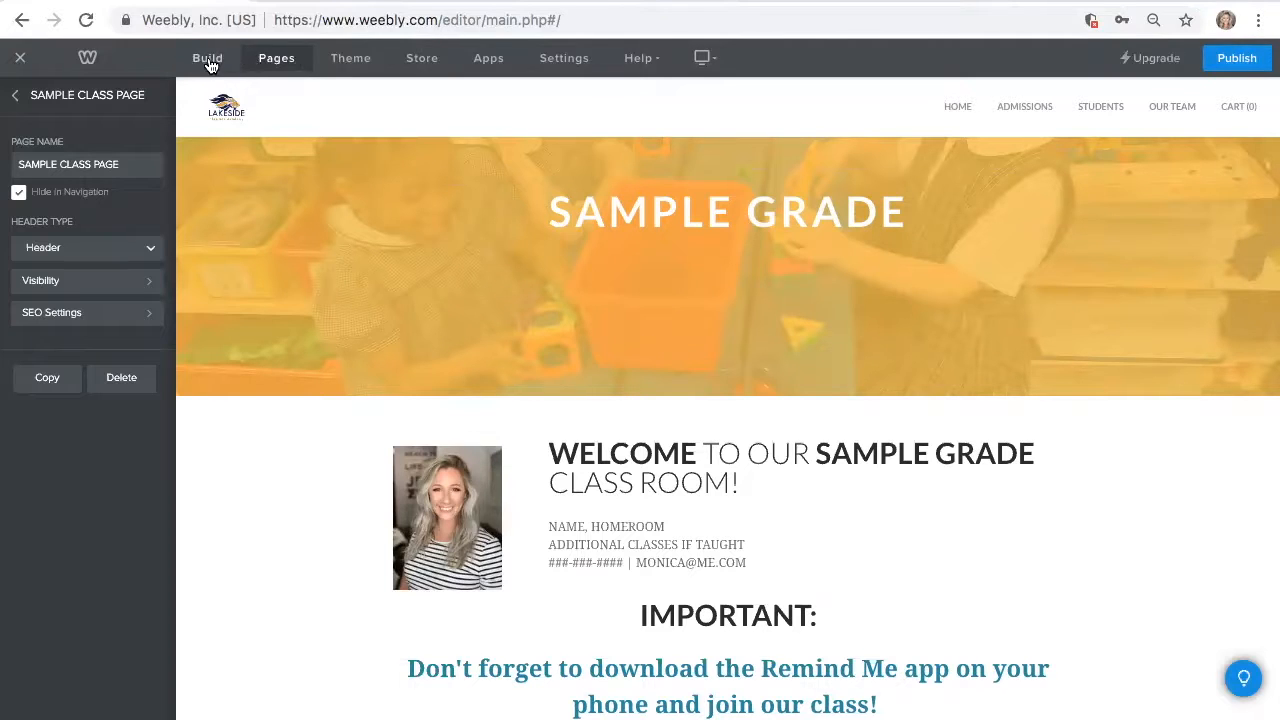
Add an image element beside the teacher photo, open its upload dialog, and delete the element without uploading a picture.
click(199, 61)
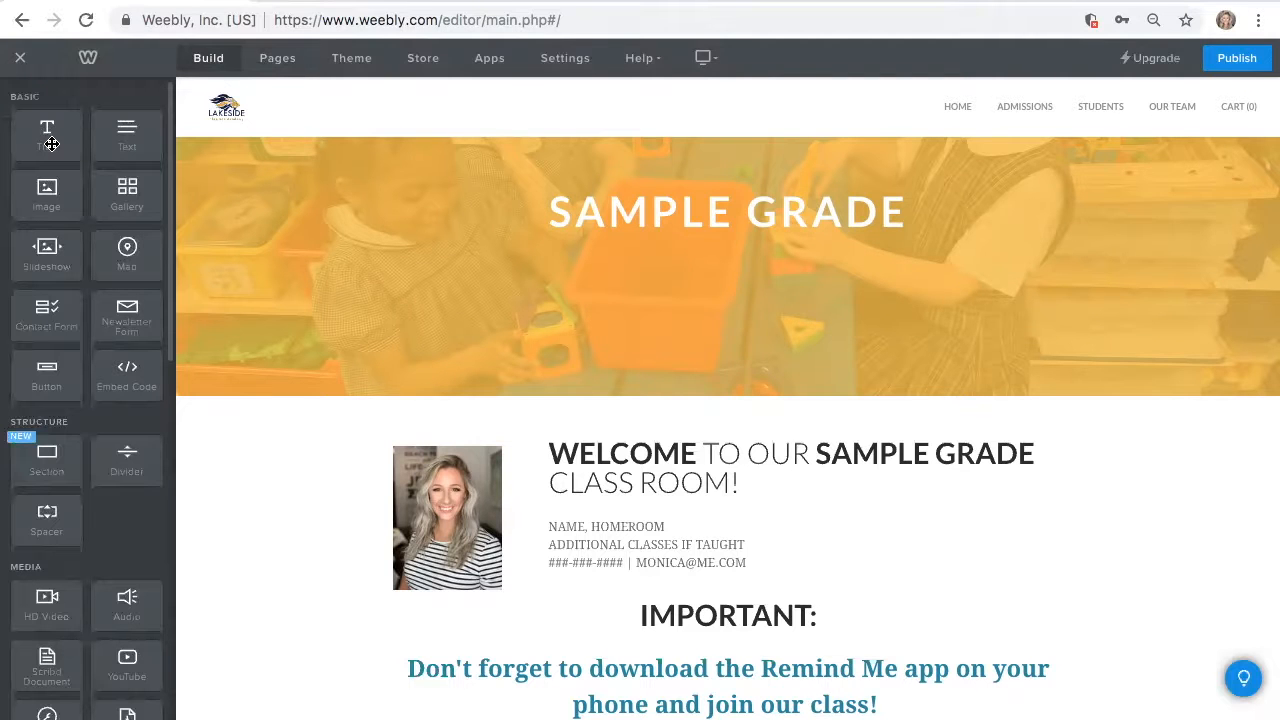
scroll(390, 320, down, 3)
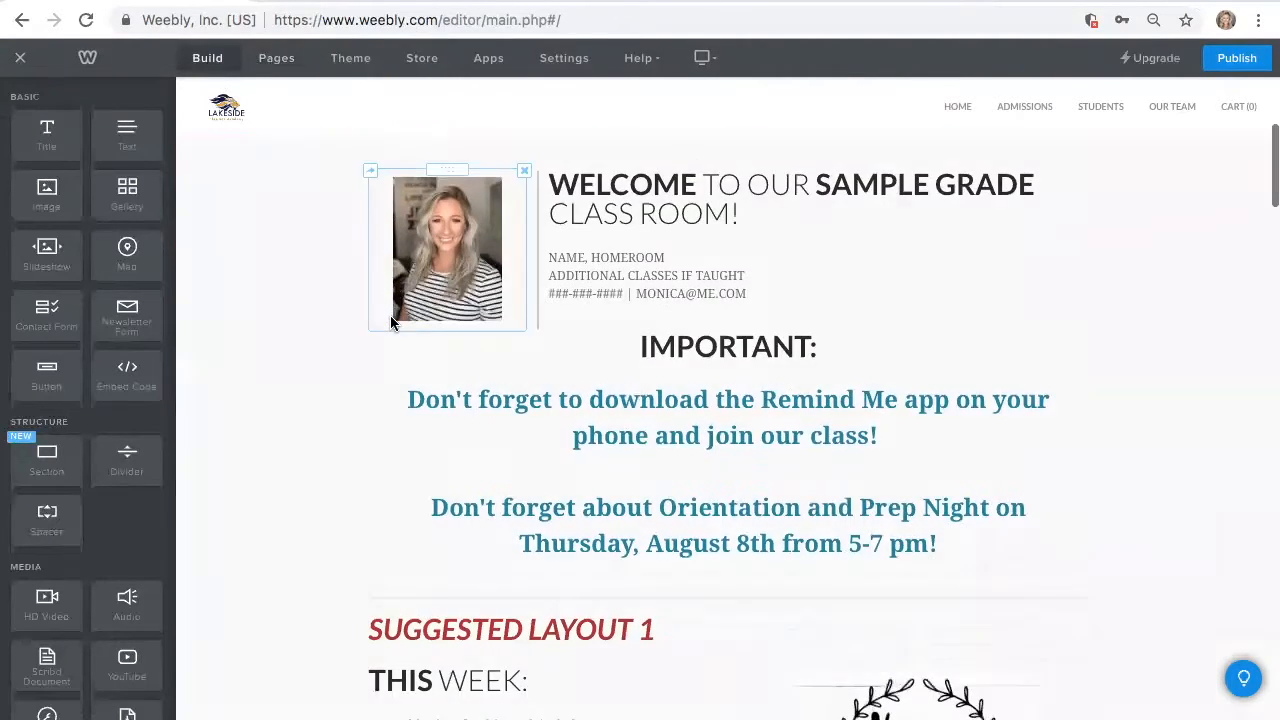
scroll(391, 322, up, 1)
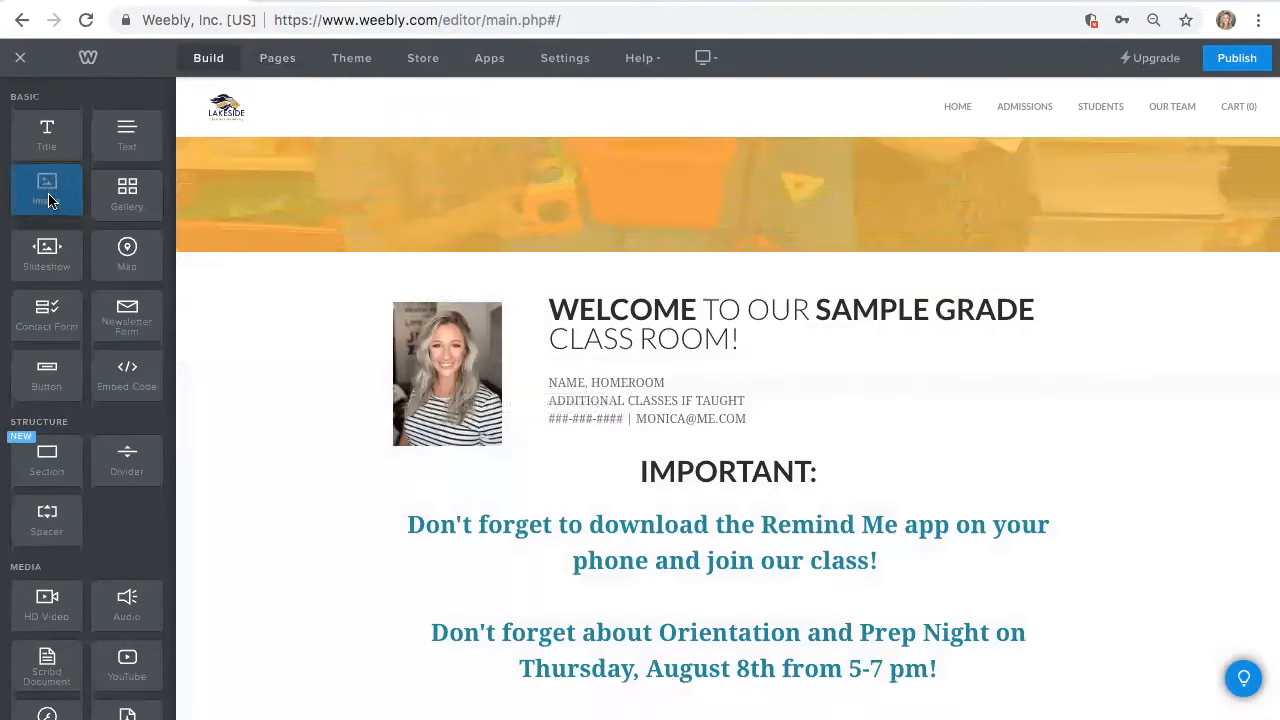
drag(50, 200, 376, 374)
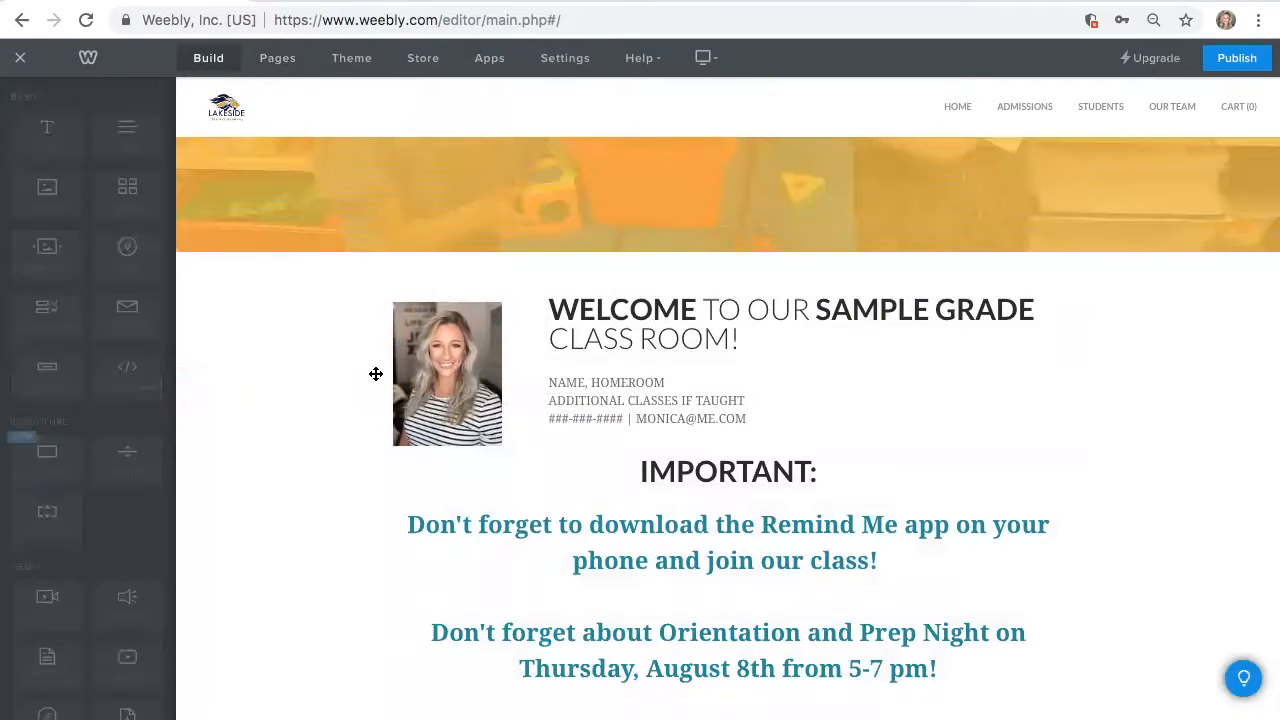
click(486, 363)
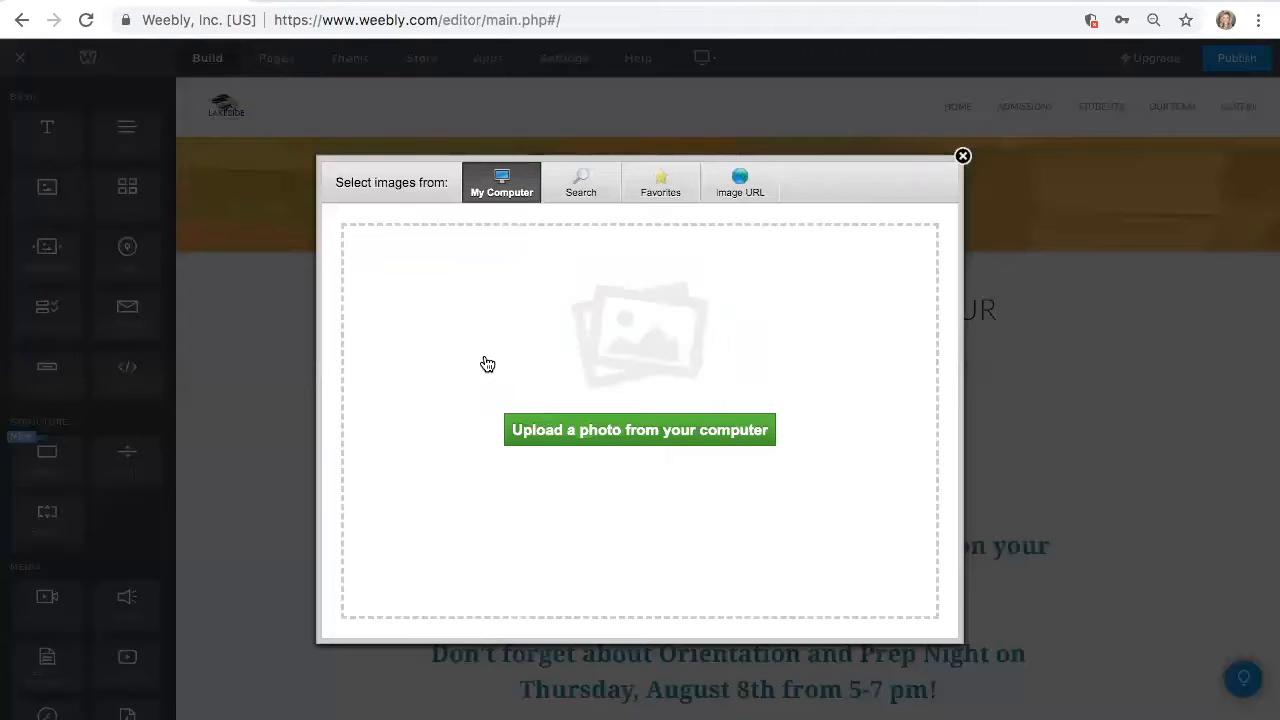
click(962, 157)
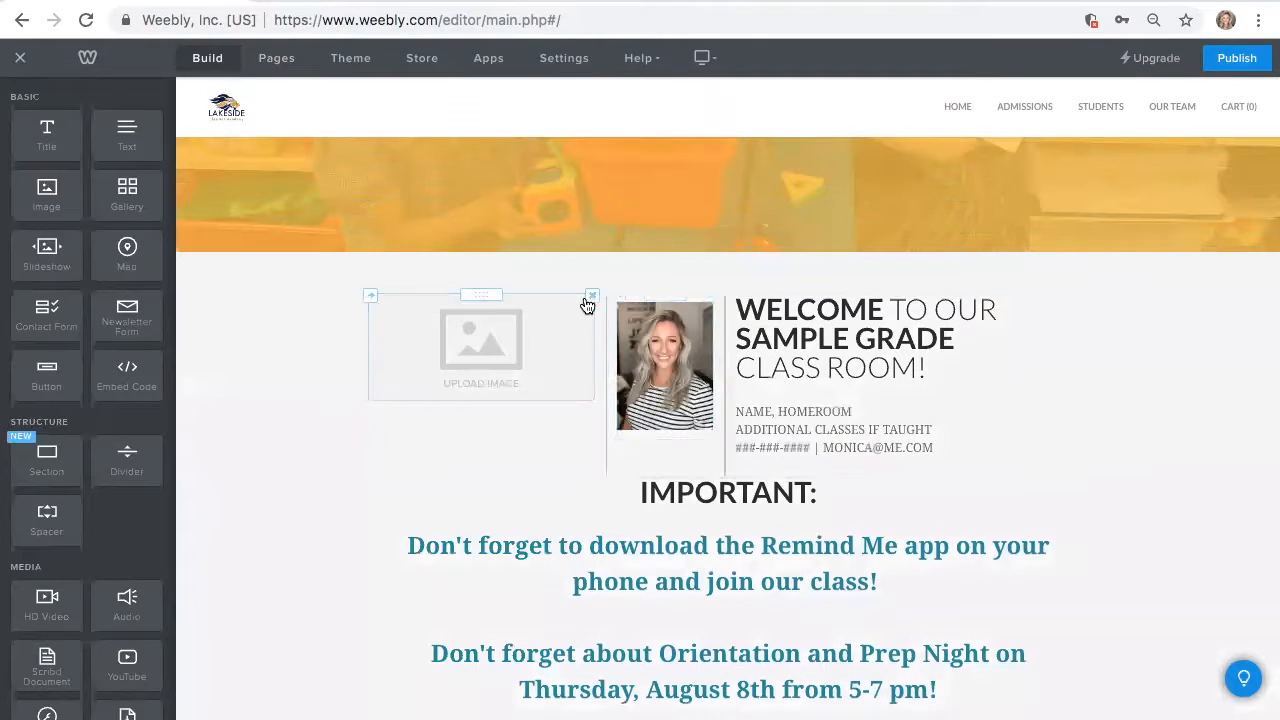
click(591, 300)
click(576, 256)
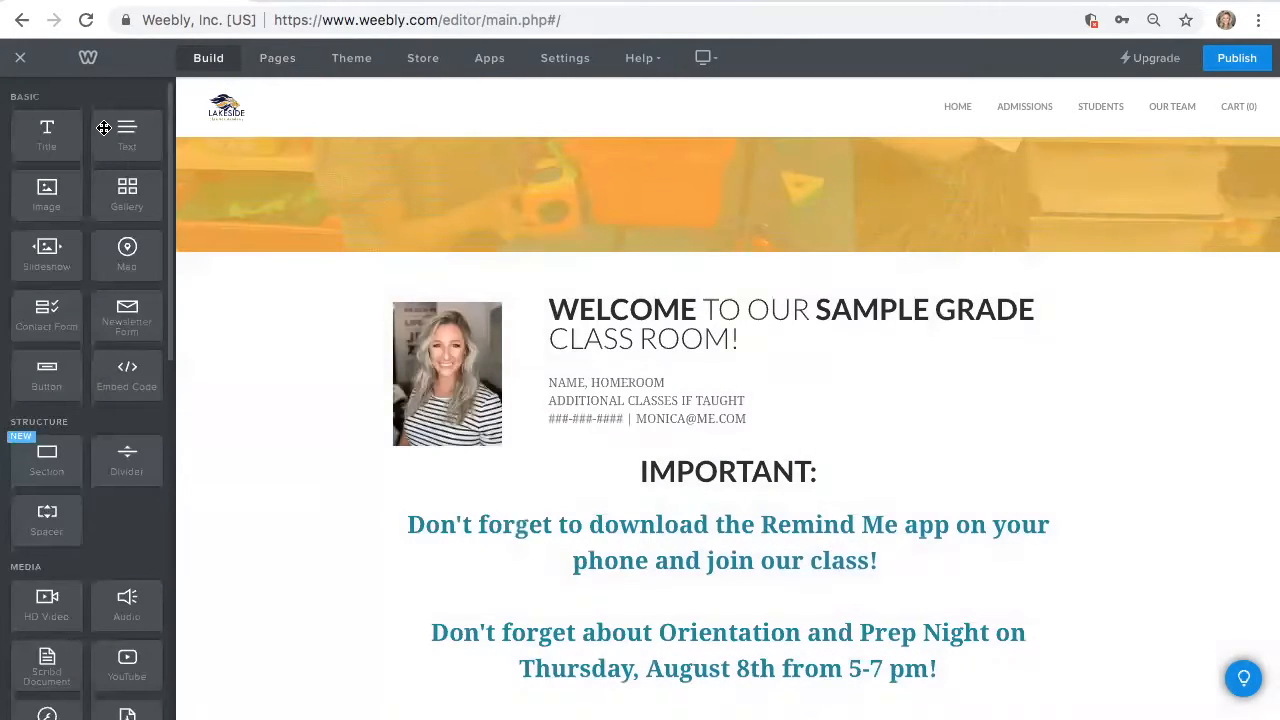
Add a text element next to the teacher's name and homeroom details, and delete it again.
drag(104, 136, 553, 403)
click(806, 378)
click(773, 329)
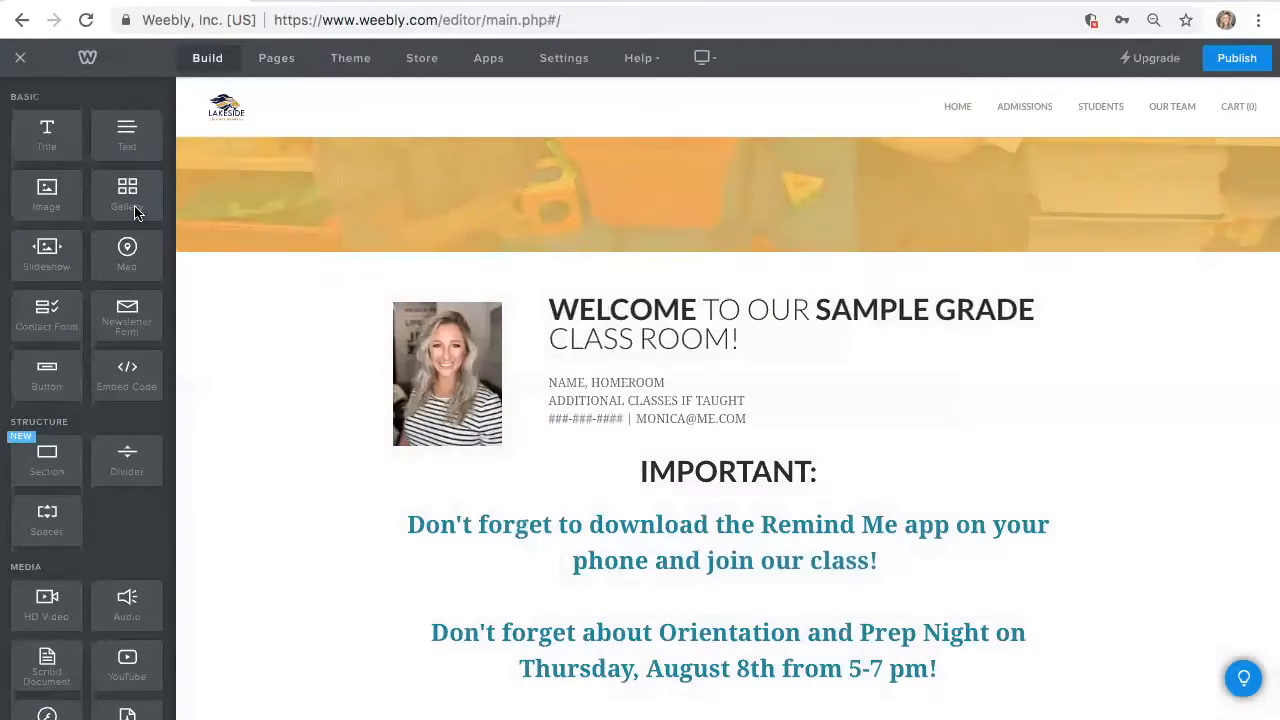
Add a full-width title element above the teacher photo and welcome heading, and delete it again.
drag(47, 127, 549, 289)
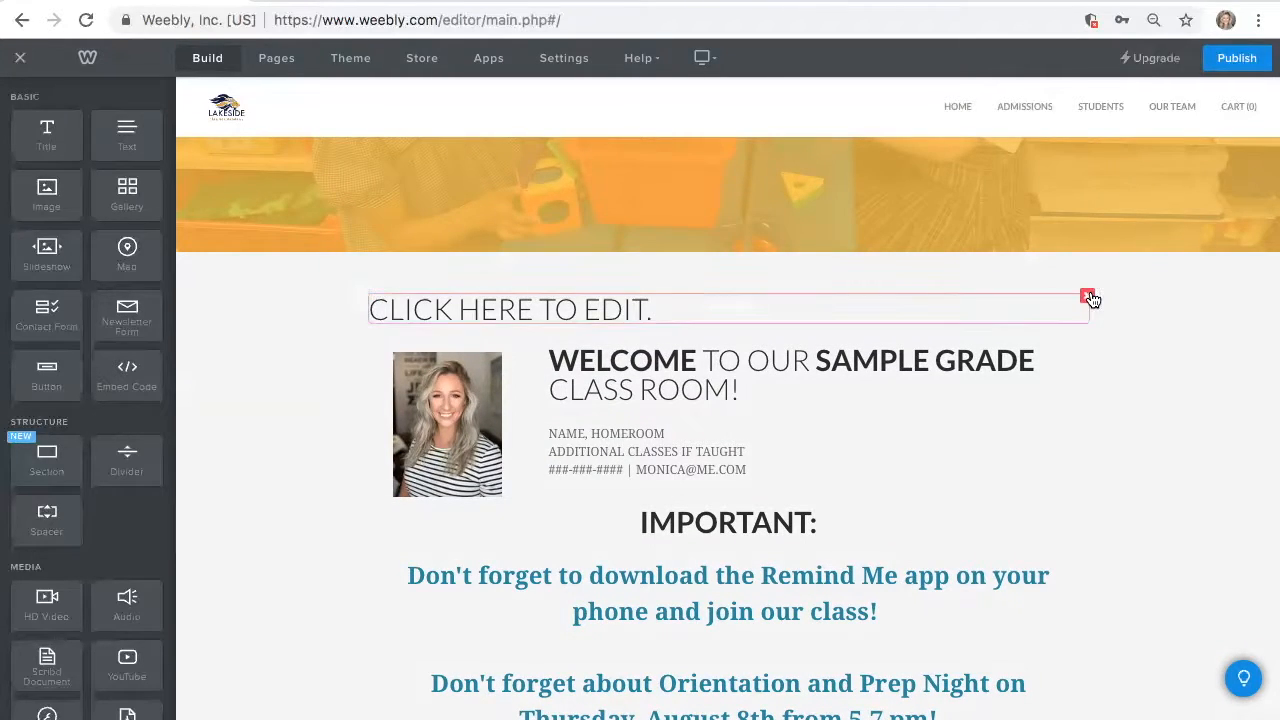
click(1087, 296)
click(1057, 252)
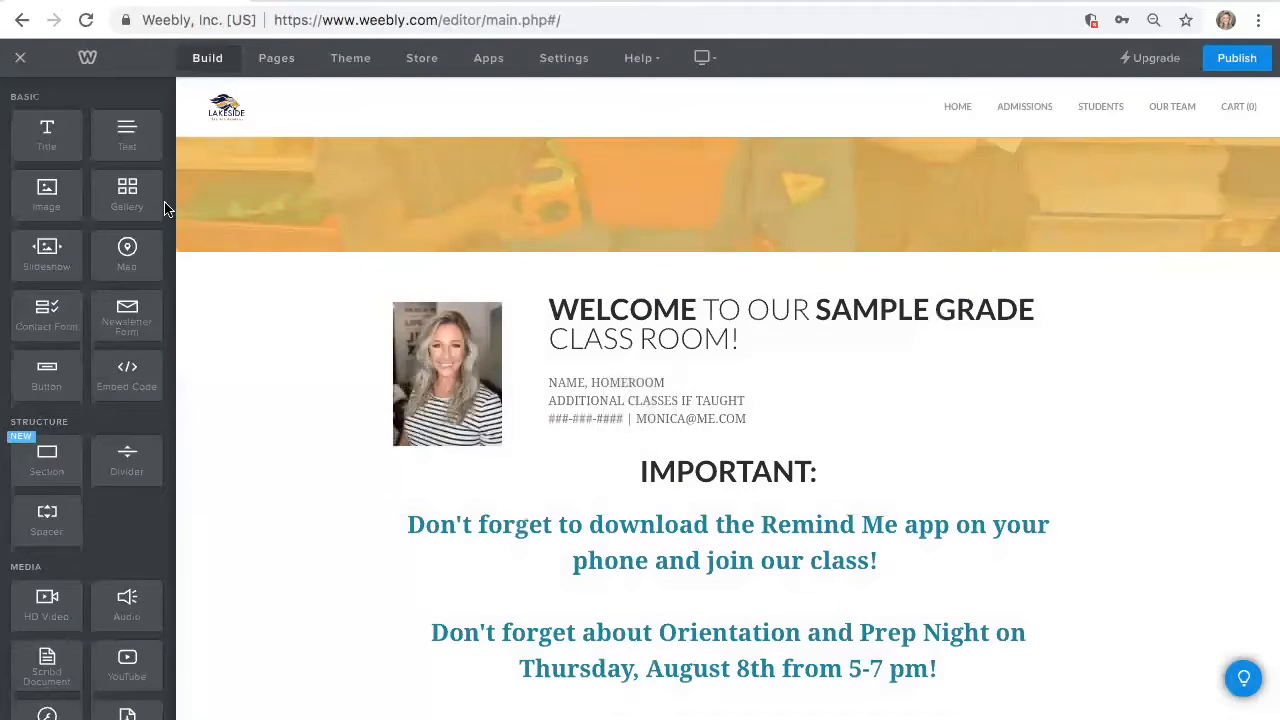
Add a title element directly above the welcome heading within its column, and delete it again.
drag(47, 132, 444, 300)
drag(586, 298, 788, 318)
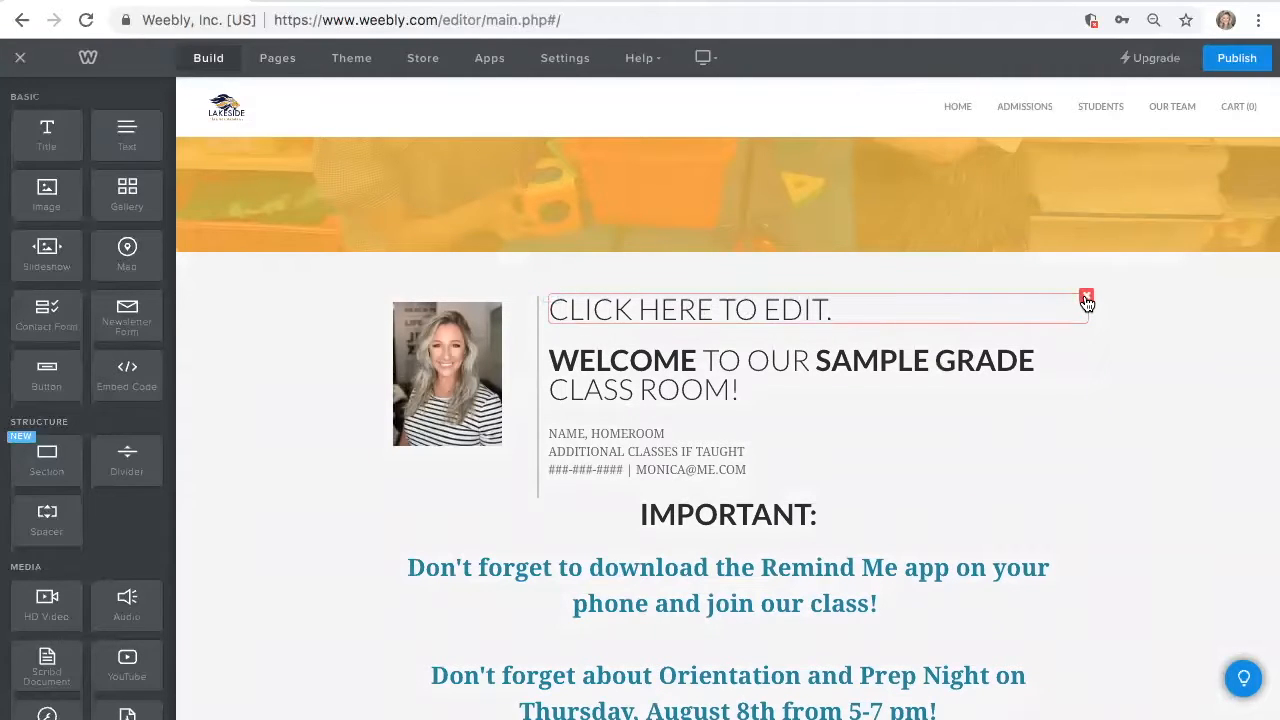
click(1086, 302)
click(1062, 258)
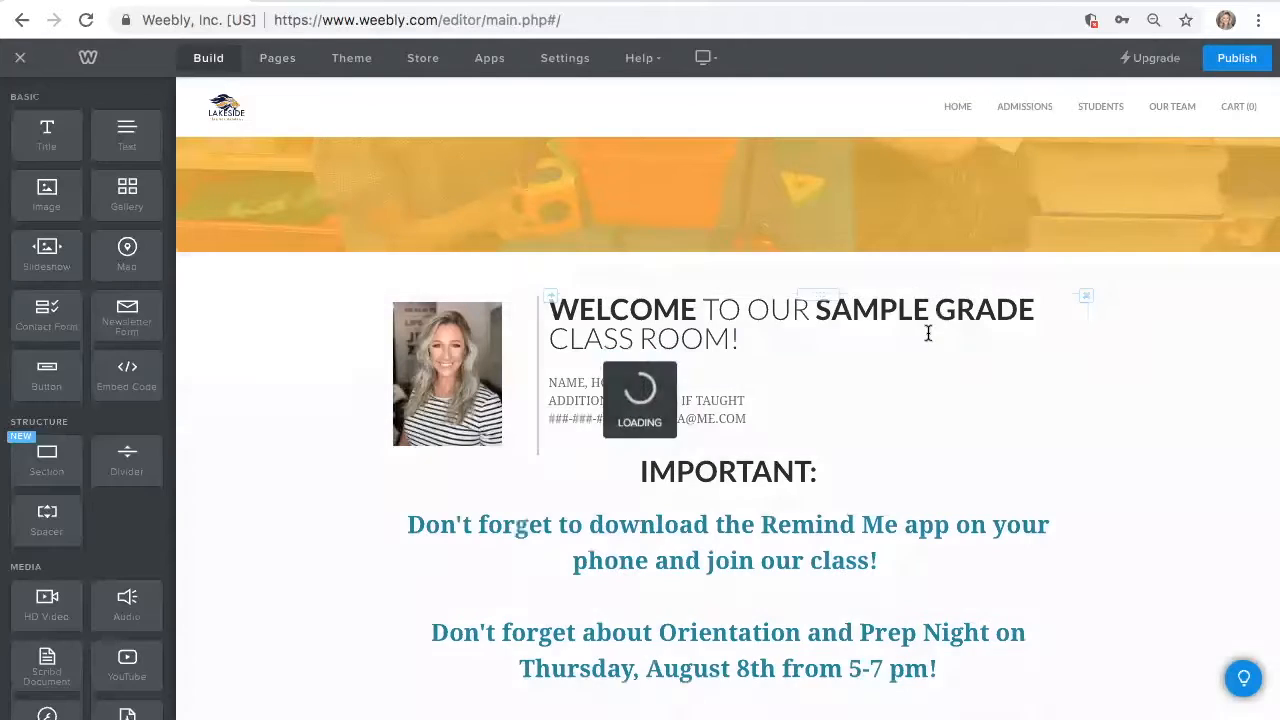
Go to Suggested Layout 1 and open the This Week objectives list for text editing, leaving its content as is.
scroll(818, 390, down, 4)
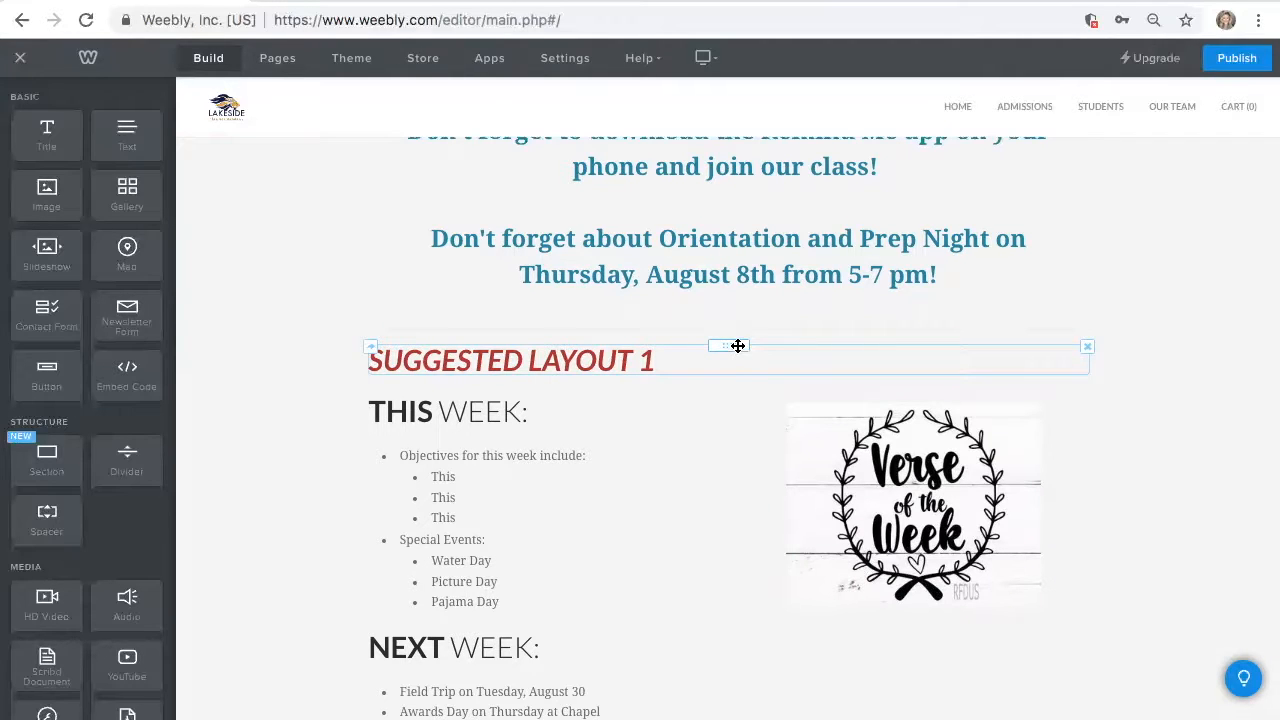
scroll(738, 346, down, 2)
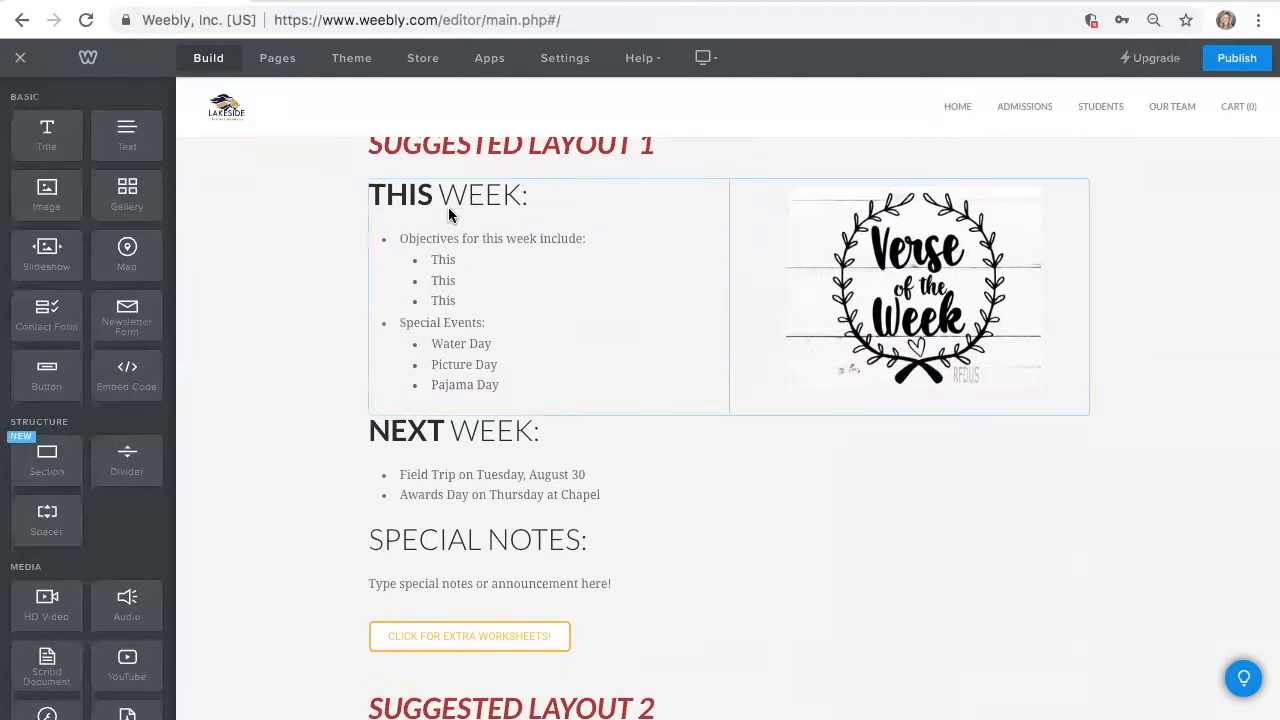
click(443, 250)
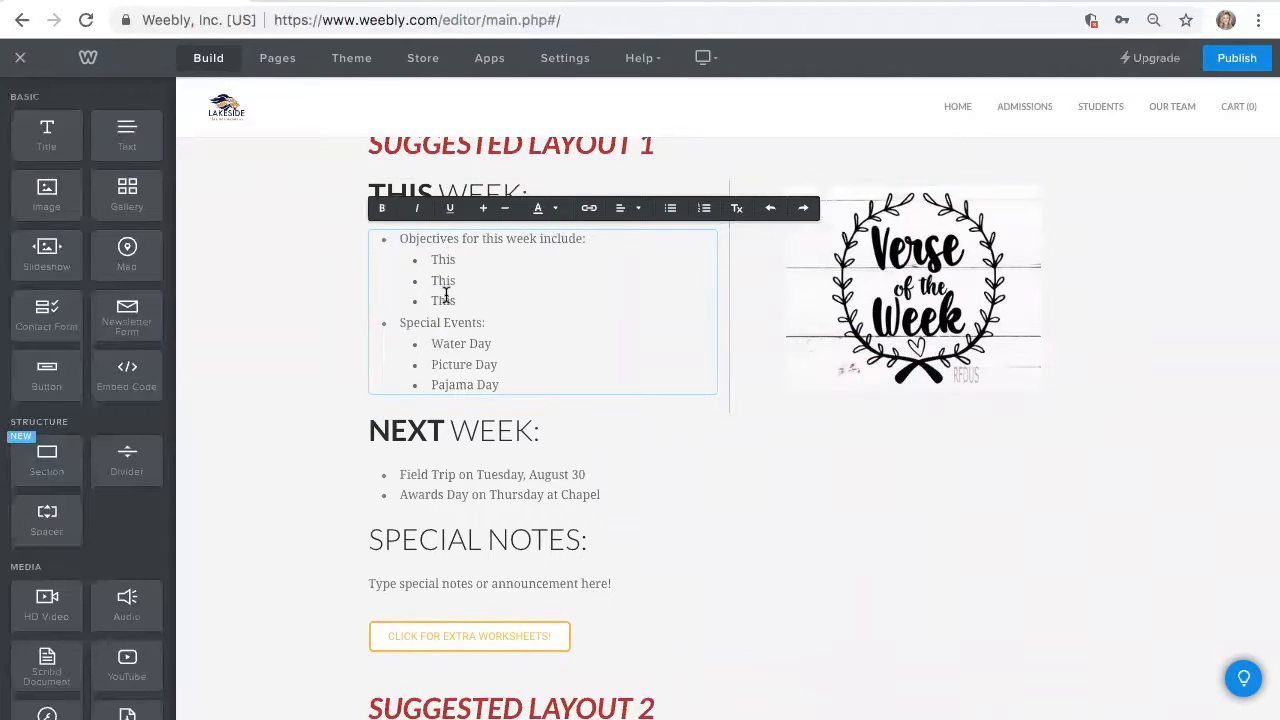
click(457, 414)
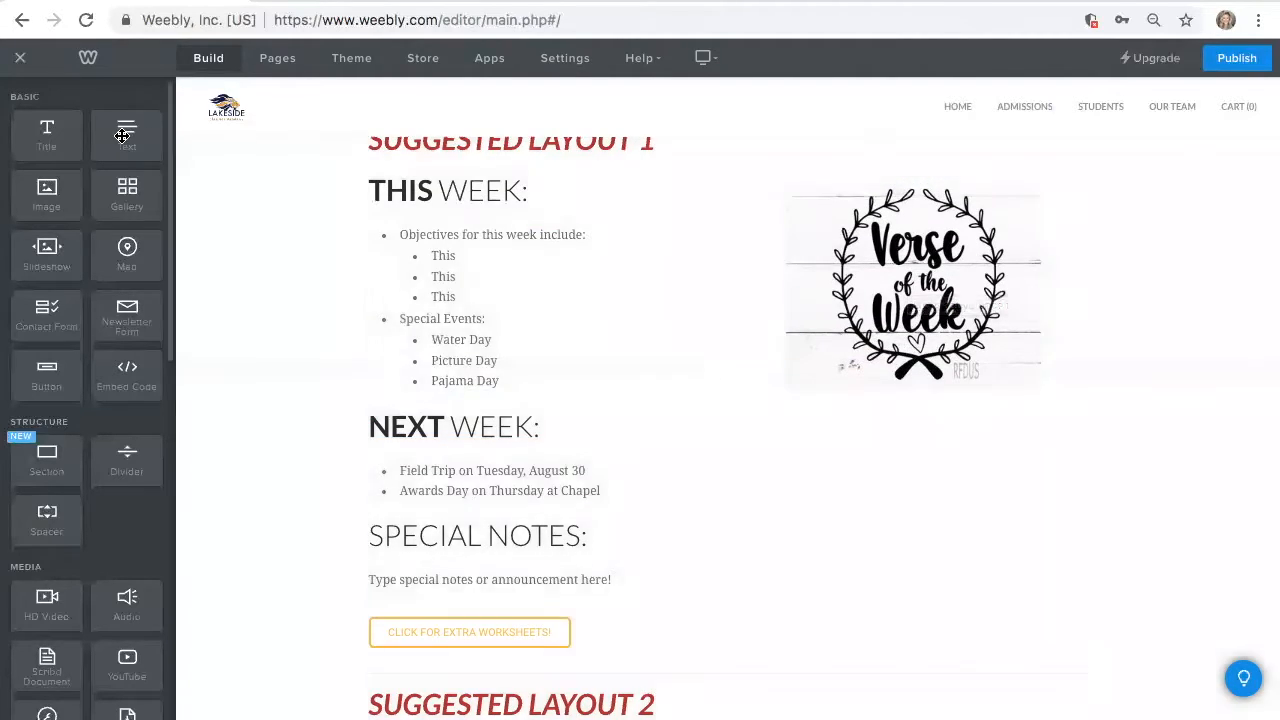
Add a centered text element below the Verse of the Week image reading "The righteous are as bold as a lion!" Proverbs 28:1.
drag(127, 135, 909, 401)
click(858, 401)
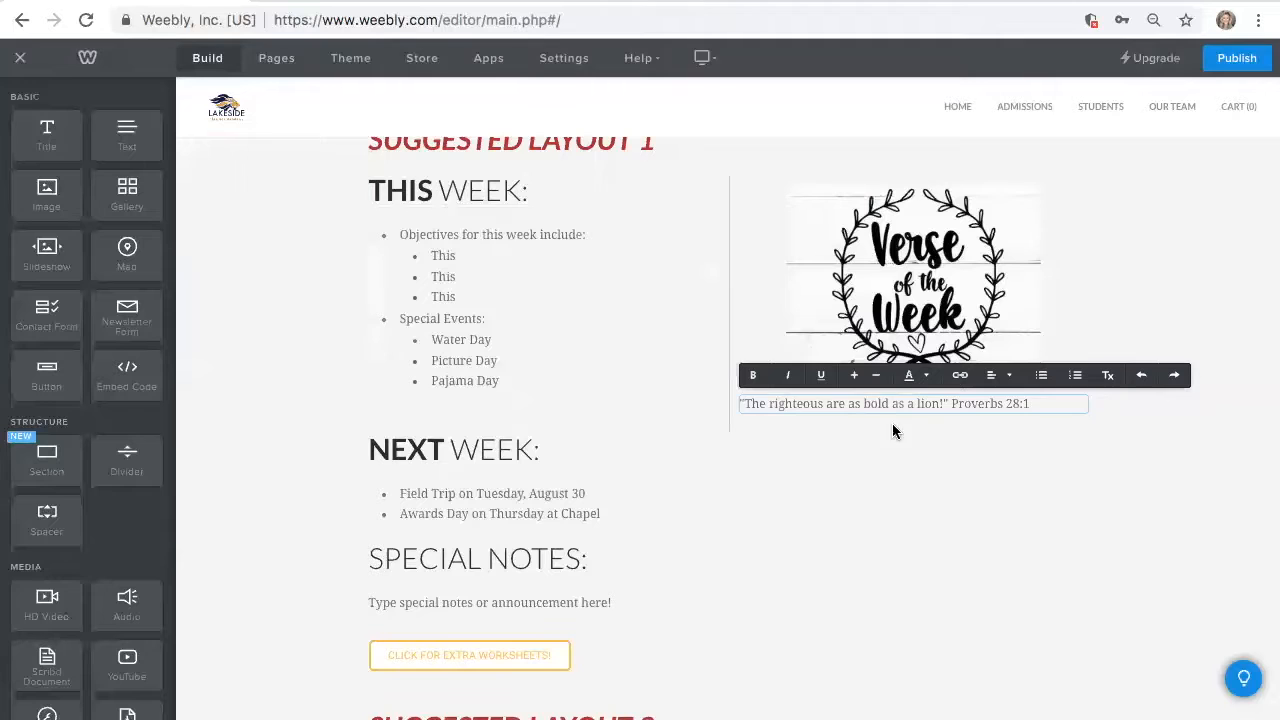
click(1008, 379)
click(999, 424)
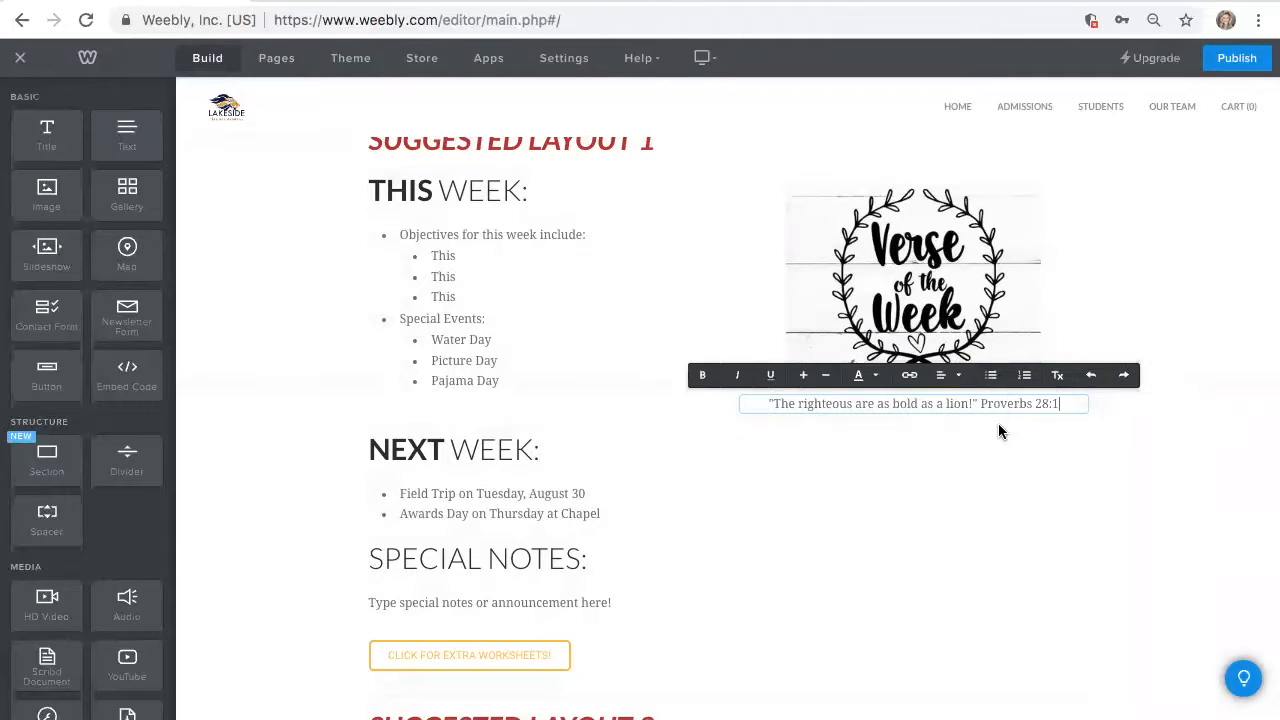
click(940, 482)
Add a button element beside the Click for Extra Worksheets button and look at its button text setting.
scroll(876, 482, down, 1)
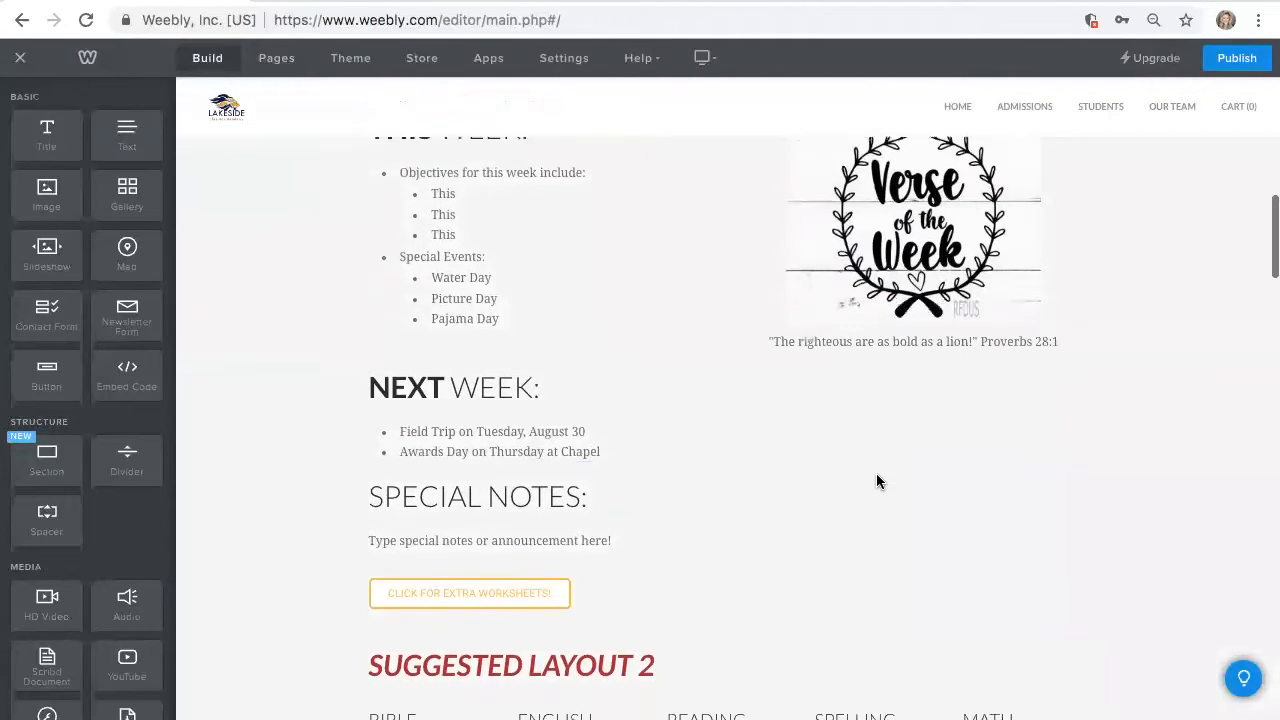
scroll(158, 414, down, 1)
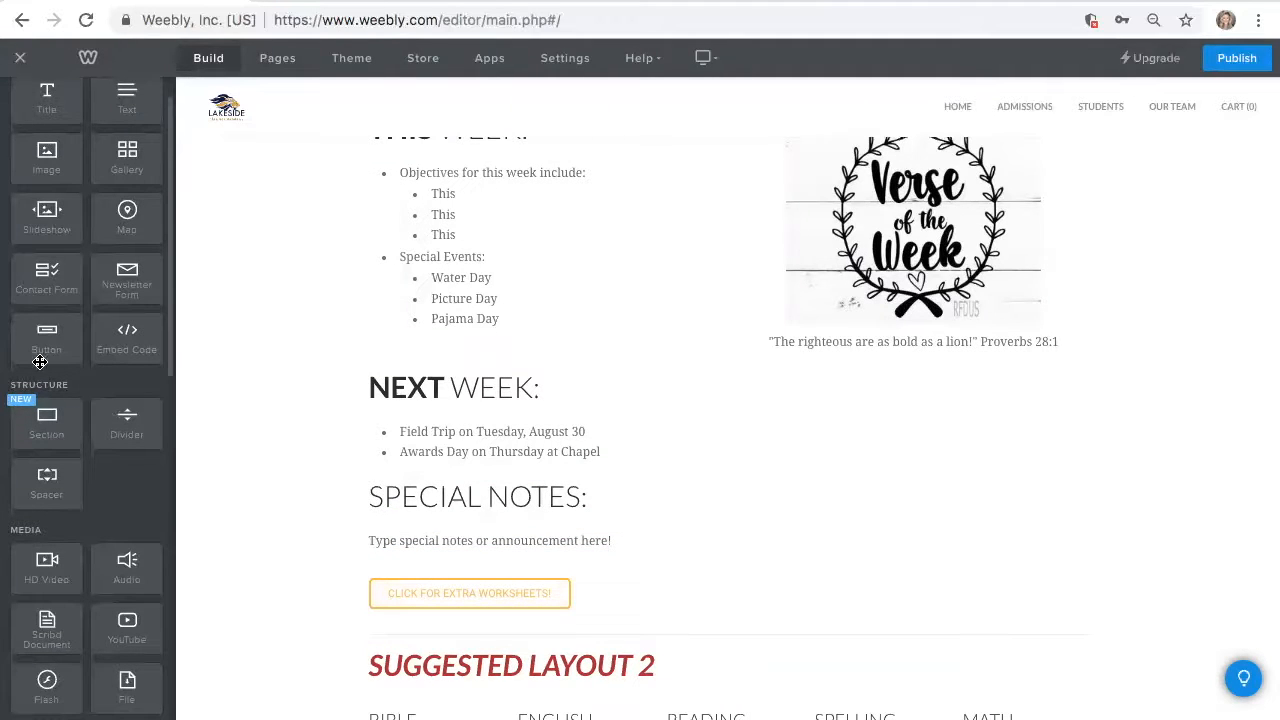
scroll(74, 280, up, 1)
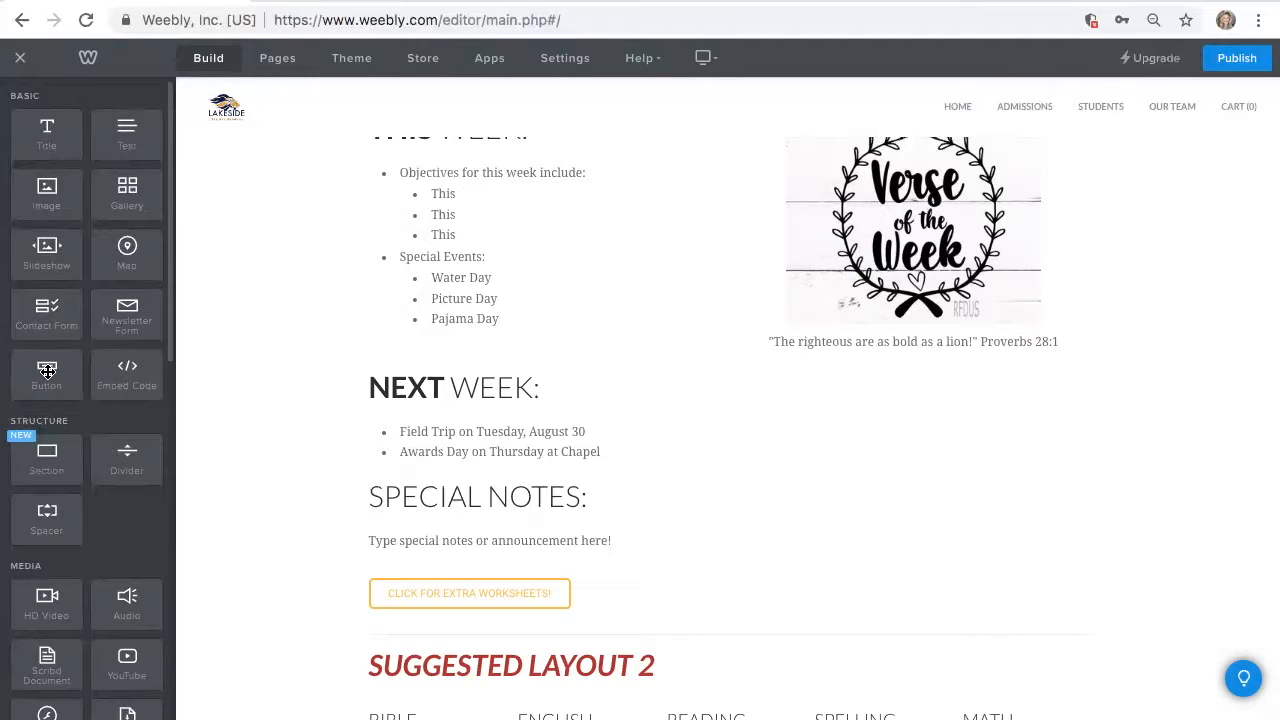
drag(37, 378, 366, 586)
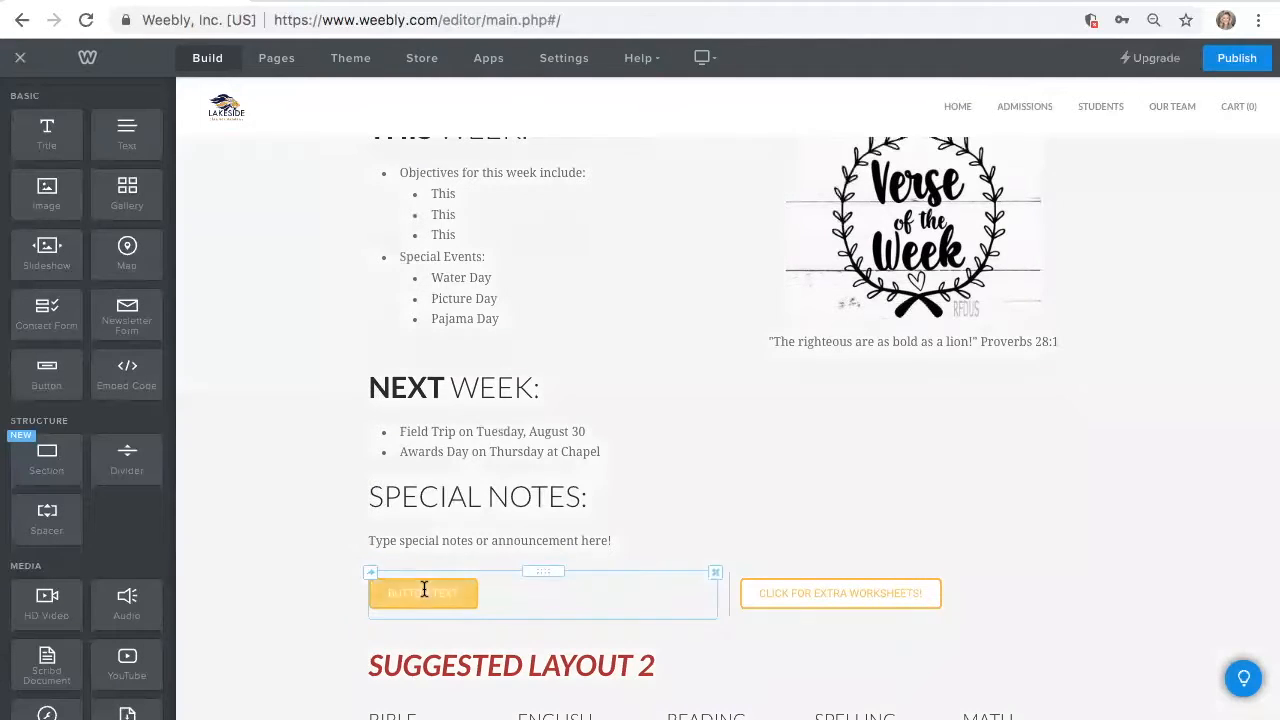
click(424, 590)
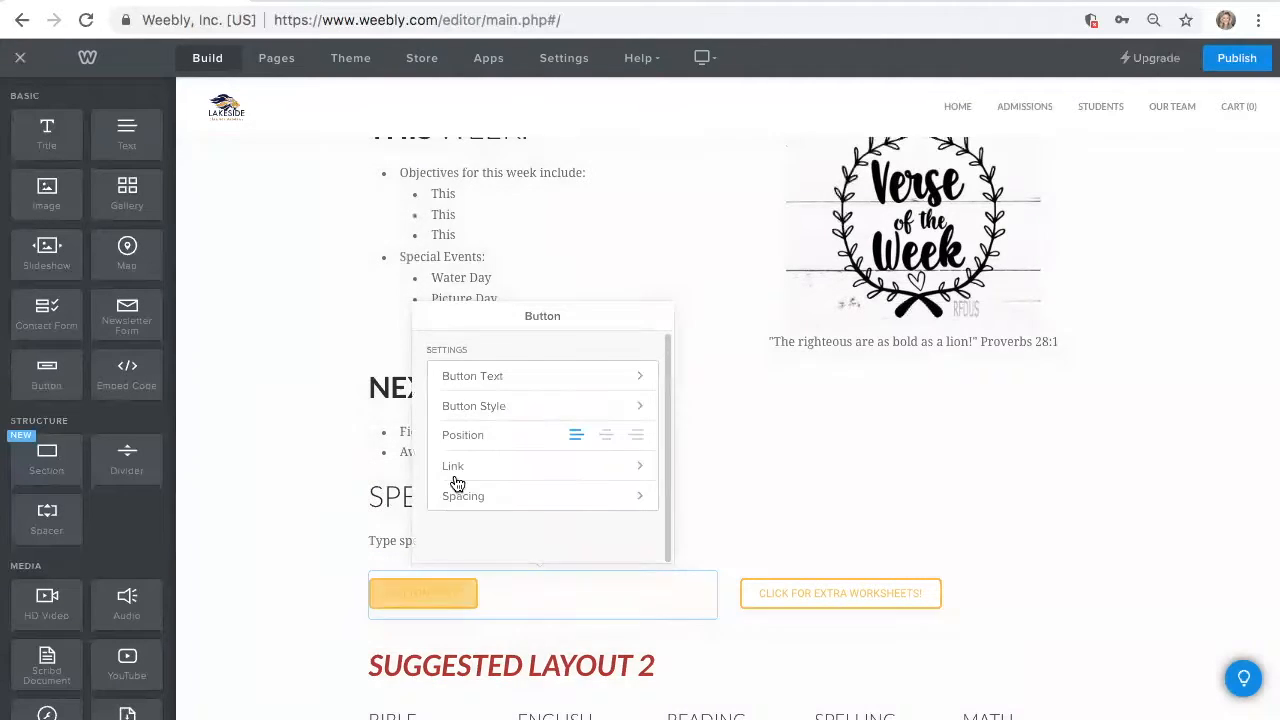
click(479, 386)
click(429, 316)
Look through the new button's link options, including the Standard Page and File choices, without selecting a file.
click(477, 478)
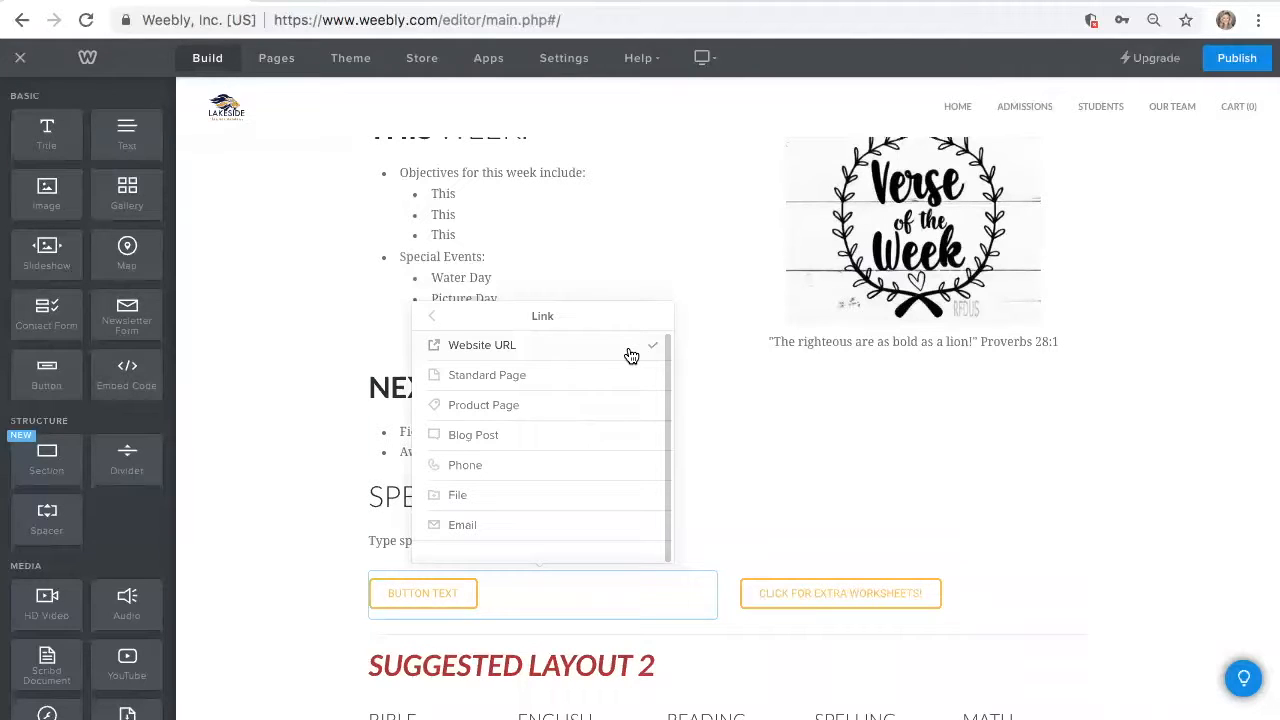
click(517, 377)
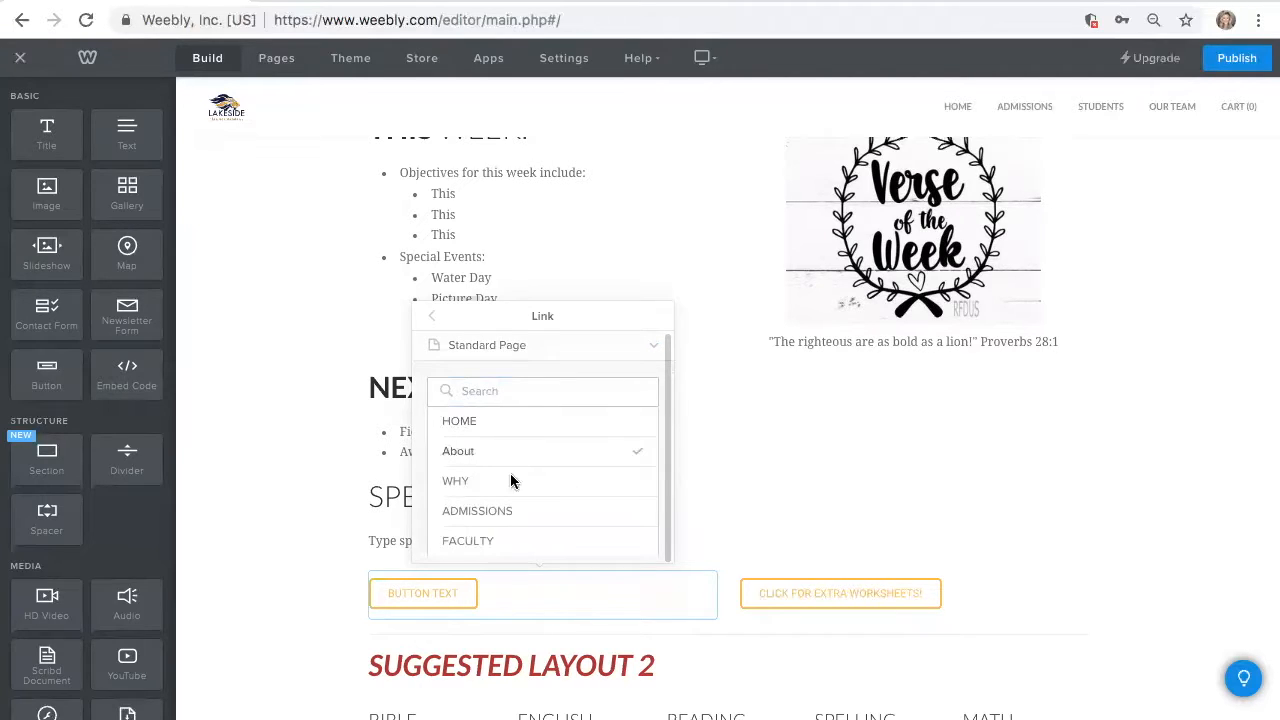
click(508, 371)
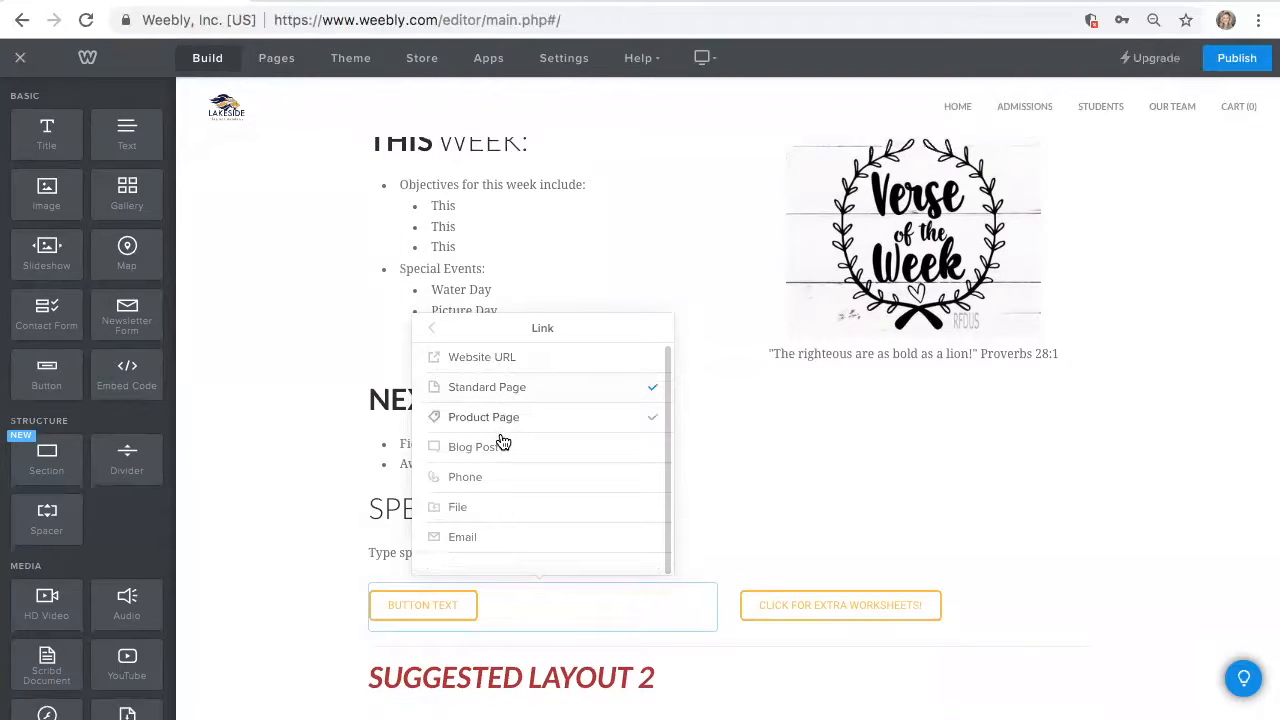
click(464, 507)
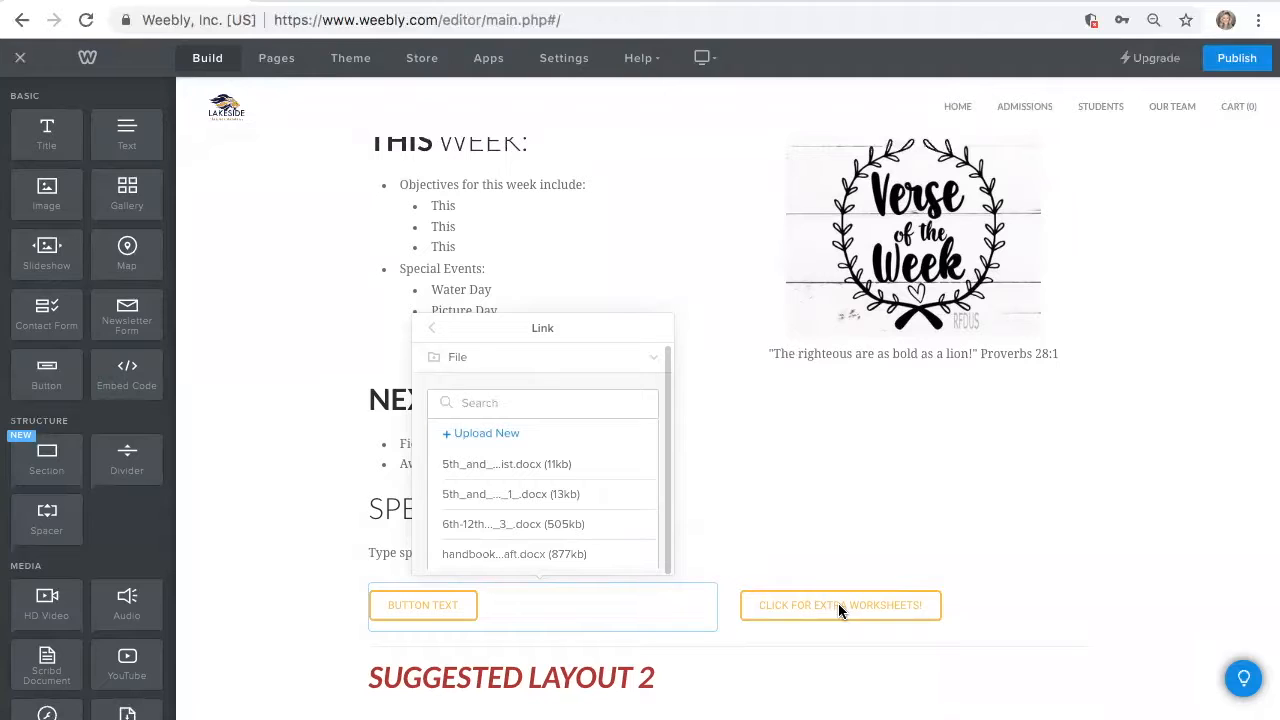
click(433, 331)
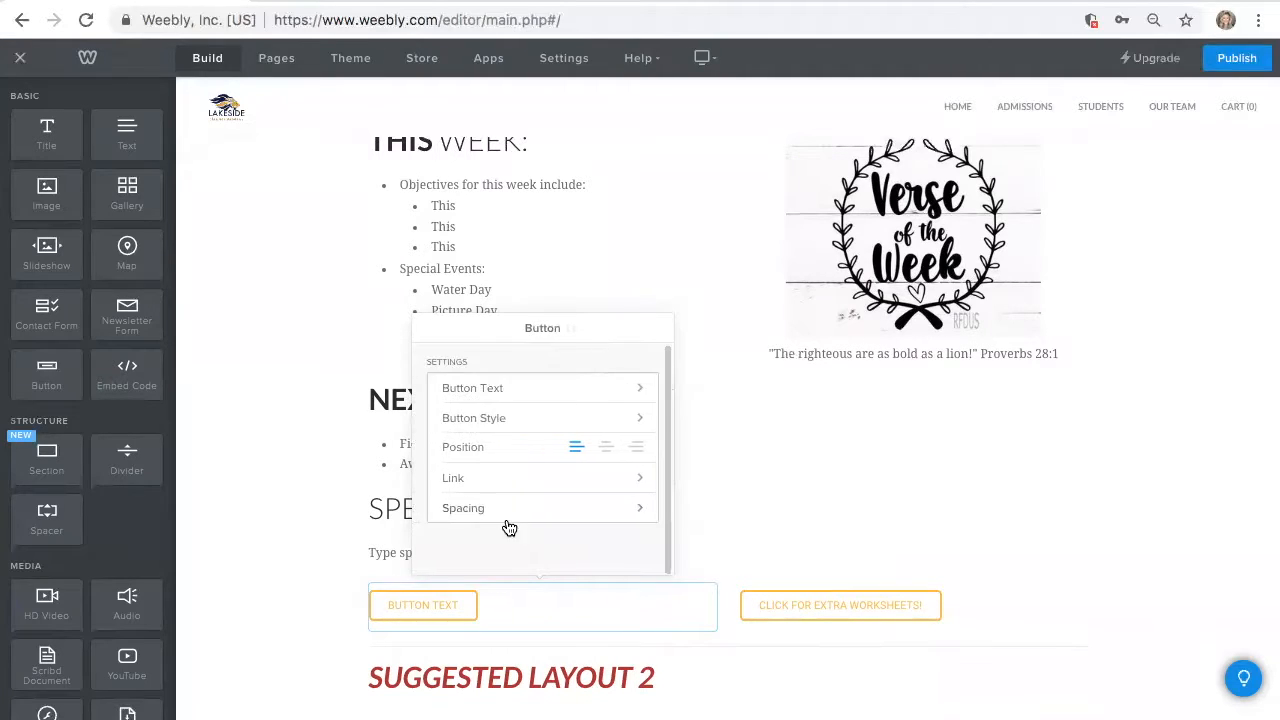
Delete the new button element beside the Click for Extra Worksheets button.
click(732, 453)
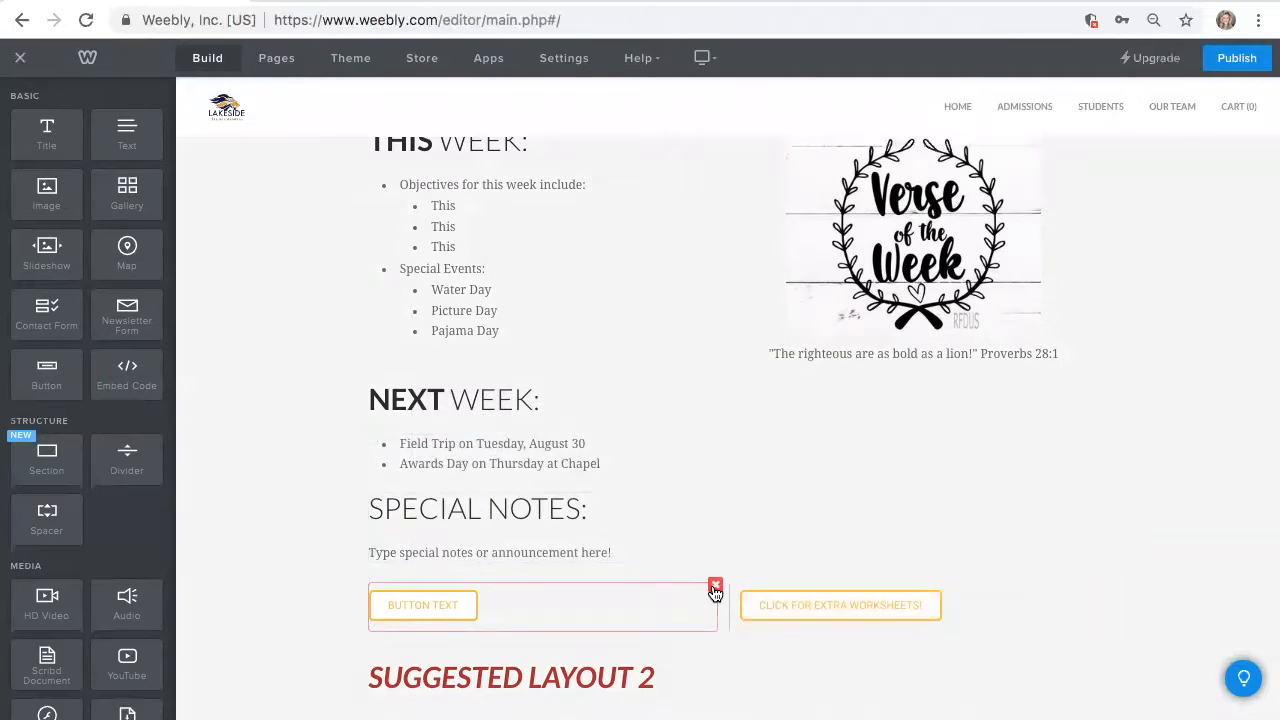
click(715, 592)
click(683, 539)
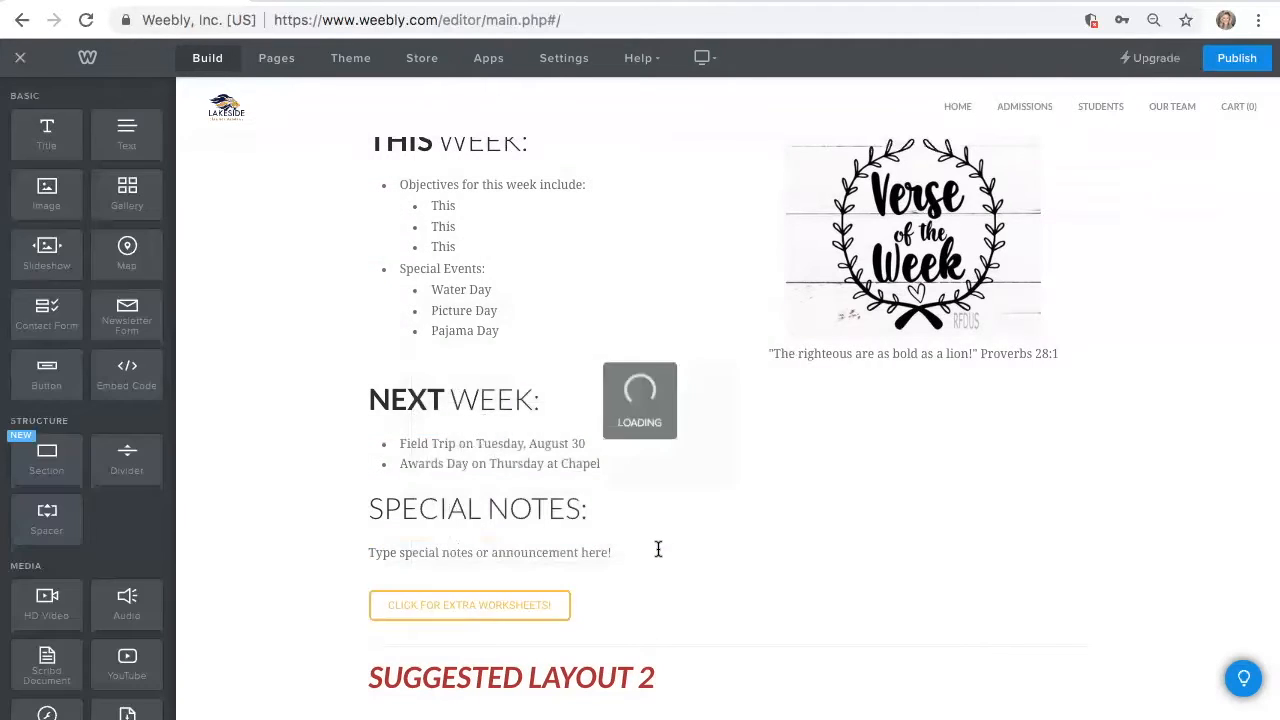
Examine Suggested Layout 2, including its subject columns and the tests and quizzes lists for this week and next week.
scroll(658, 549, down, 8)
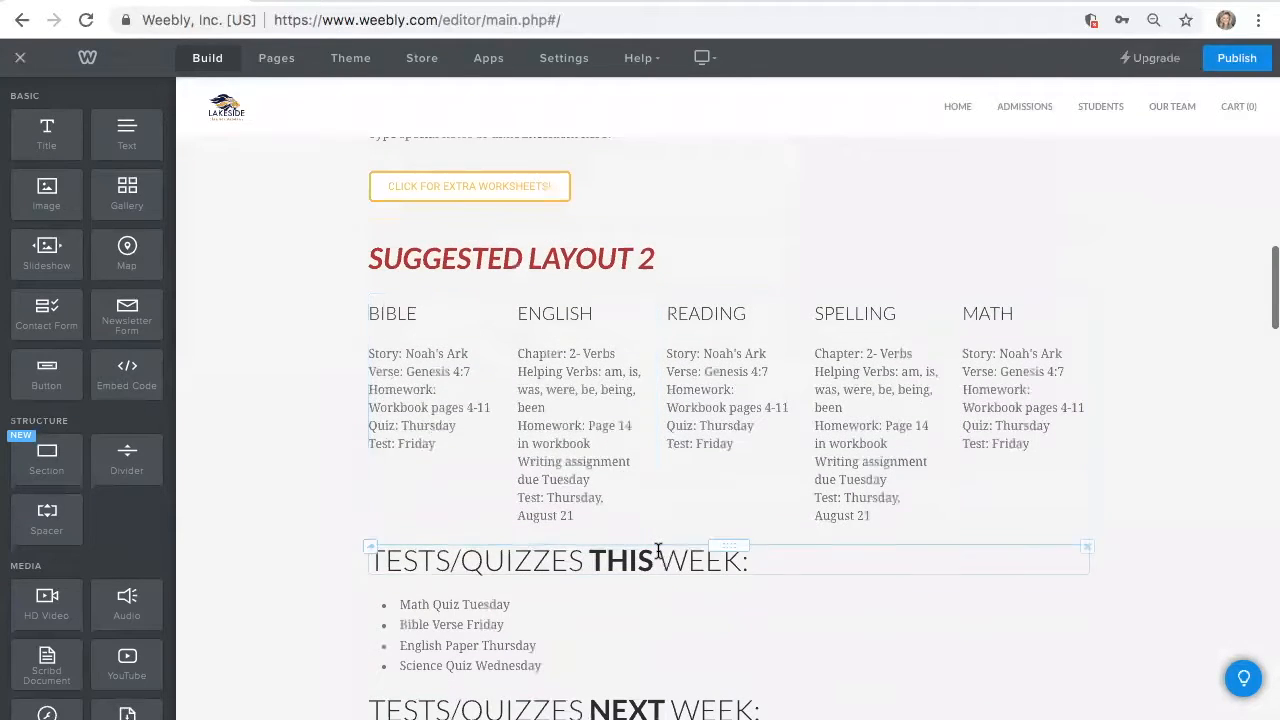
scroll(658, 551, down, 2)
scroll(658, 551, up, 3)
scroll(658, 552, down, 3)
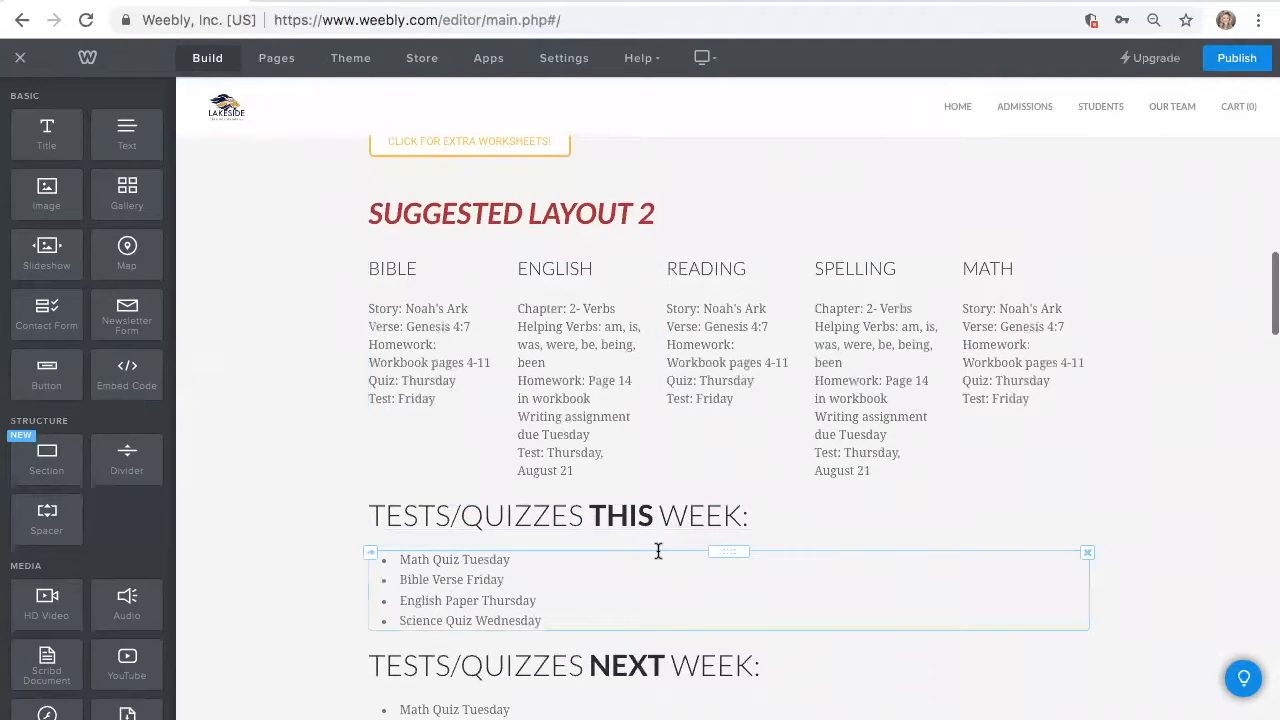
scroll(658, 551, up, 11)
scroll(658, 551, down, 1)
scroll(658, 551, down, 10)
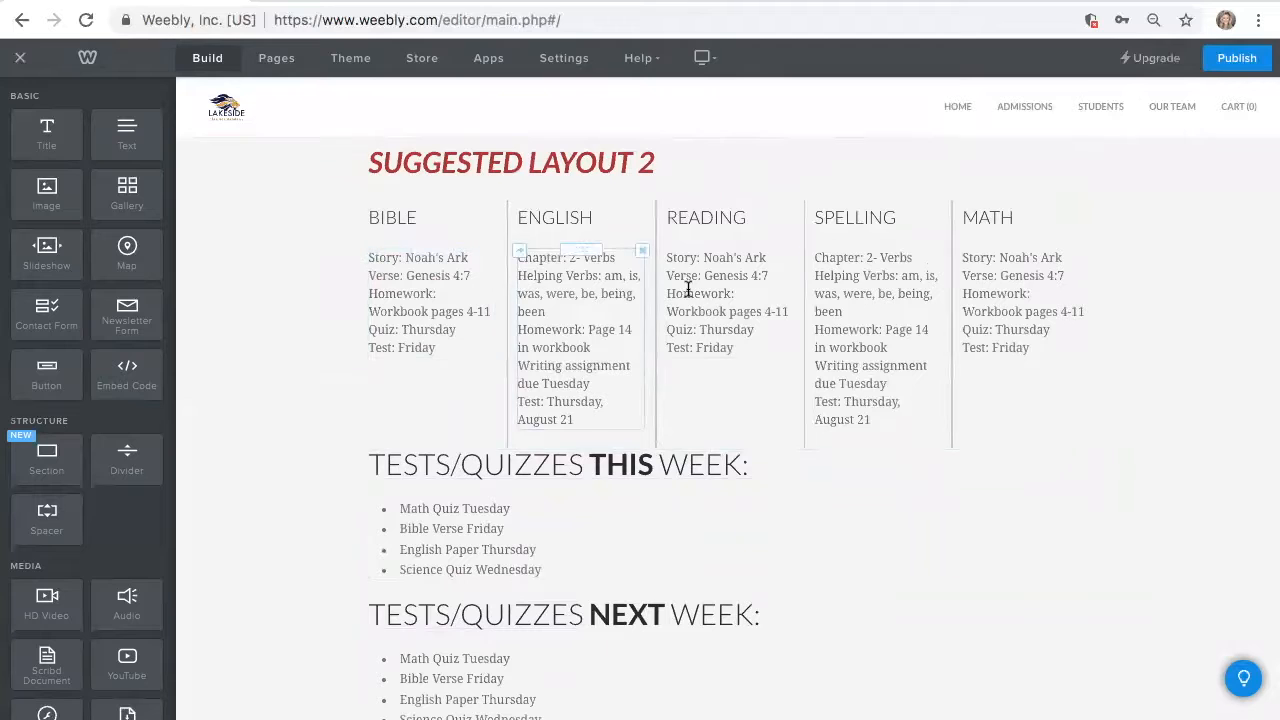
scroll(855, 298, down, 3)
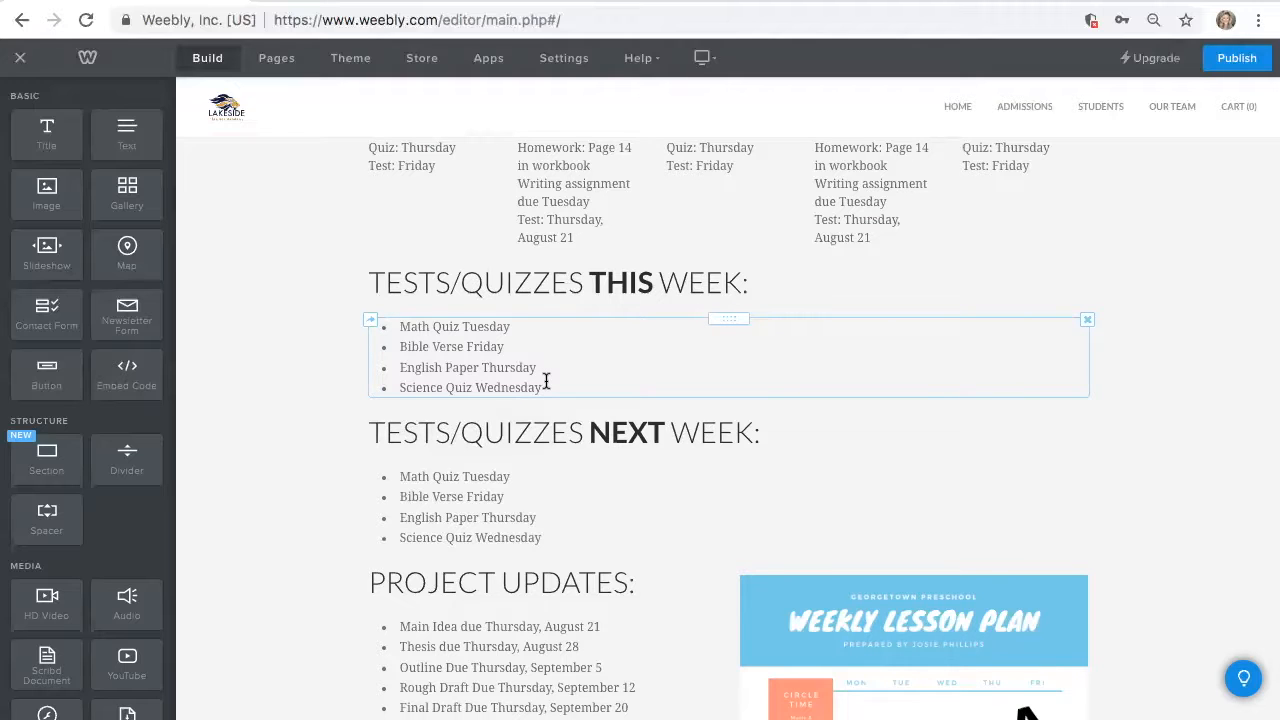
scroll(554, 381, down, 1)
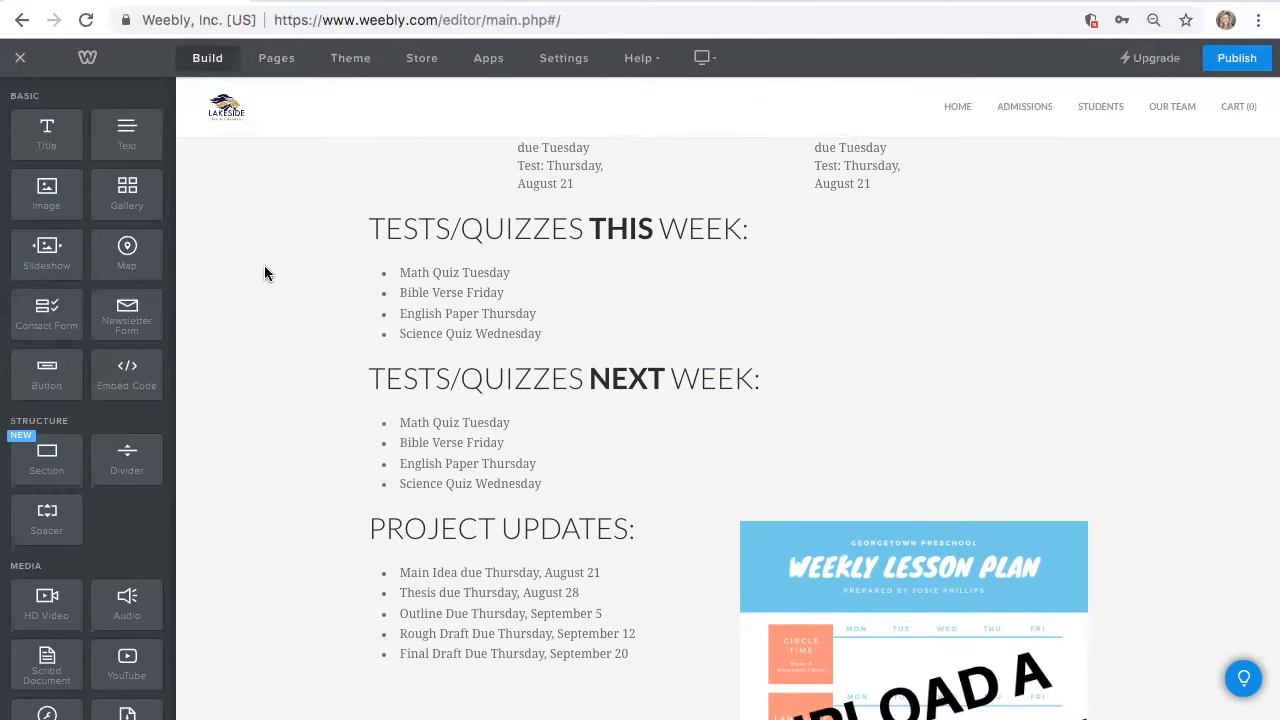
Open the image settings of the weekly lesson plan picture beside Project Updates and close them without changes.
scroll(264, 268, down, 4)
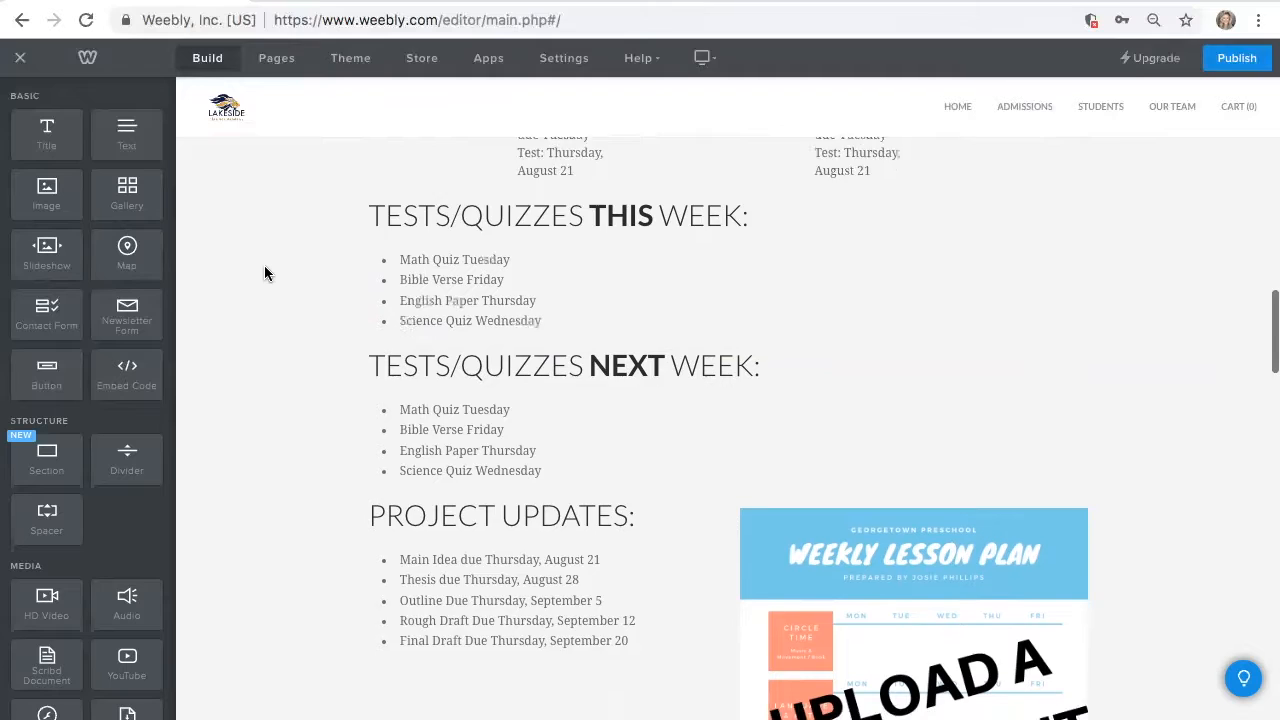
scroll(264, 273, down, 1)
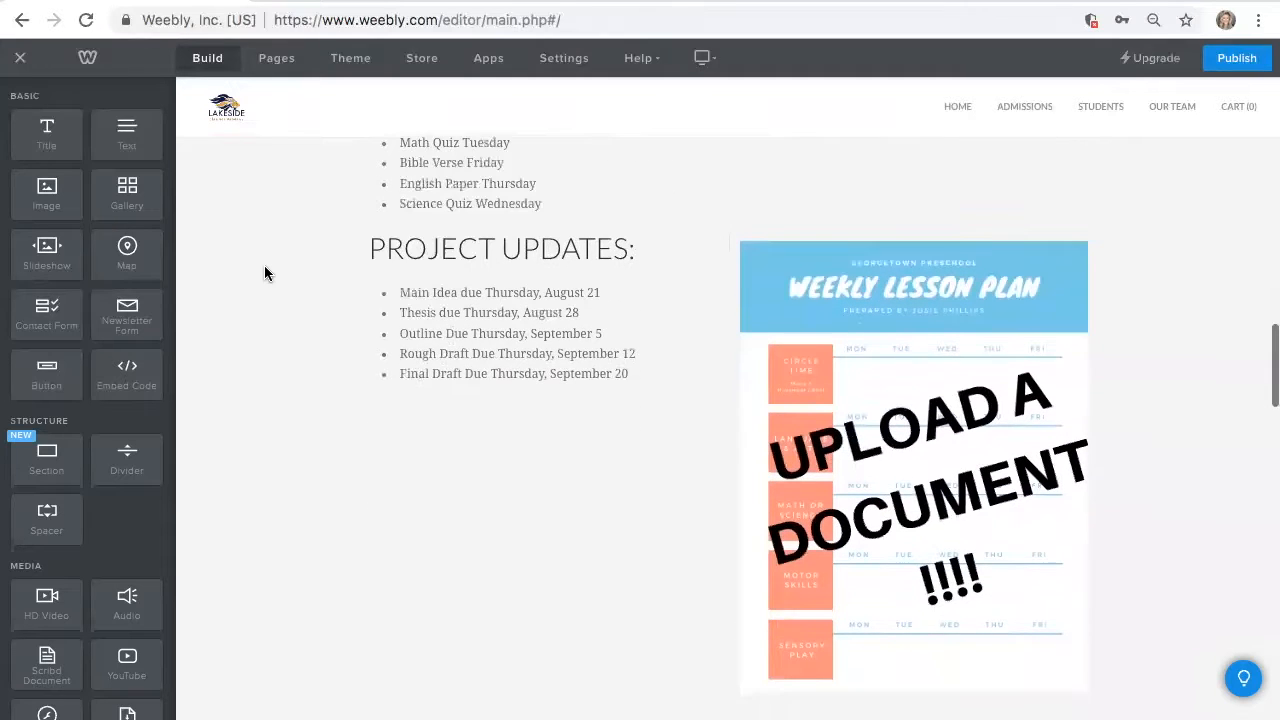
click(904, 352)
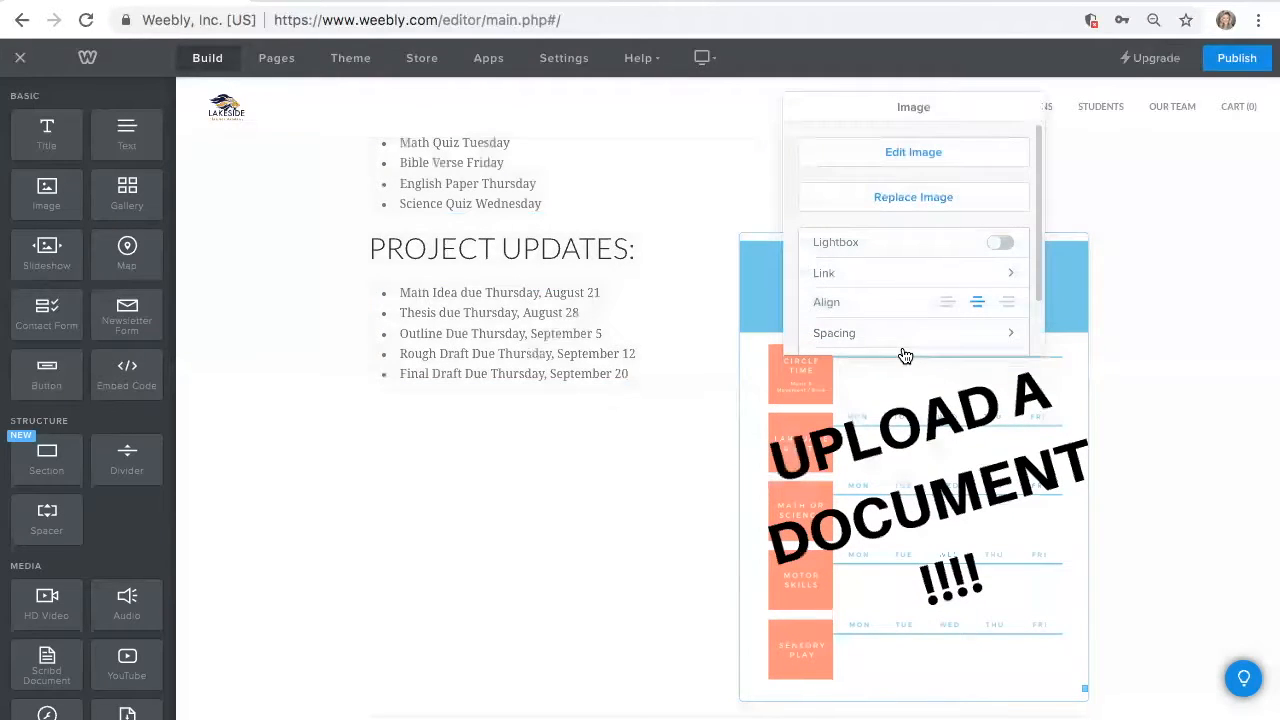
click(1124, 399)
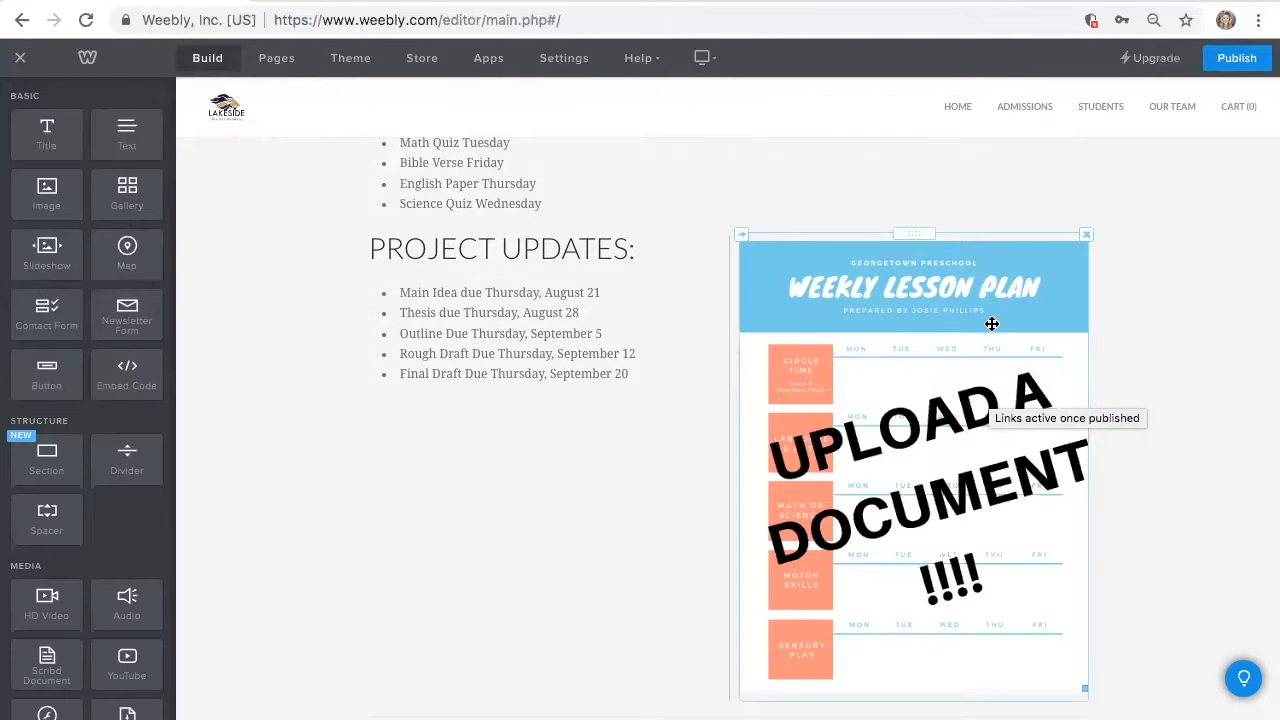
Add a Content Color Box element directly below the Colorful Boxes banner in the Fun Tools section.
scroll(737, 451, down, 7)
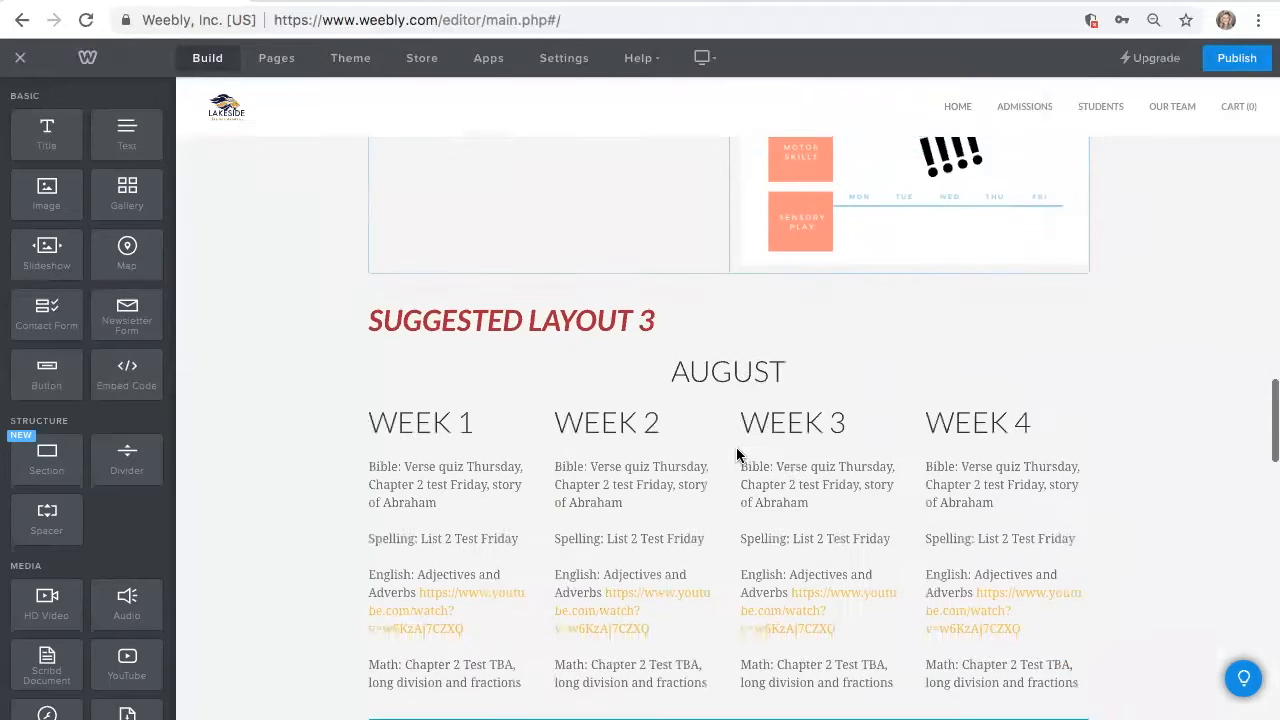
scroll(737, 451, down, 3)
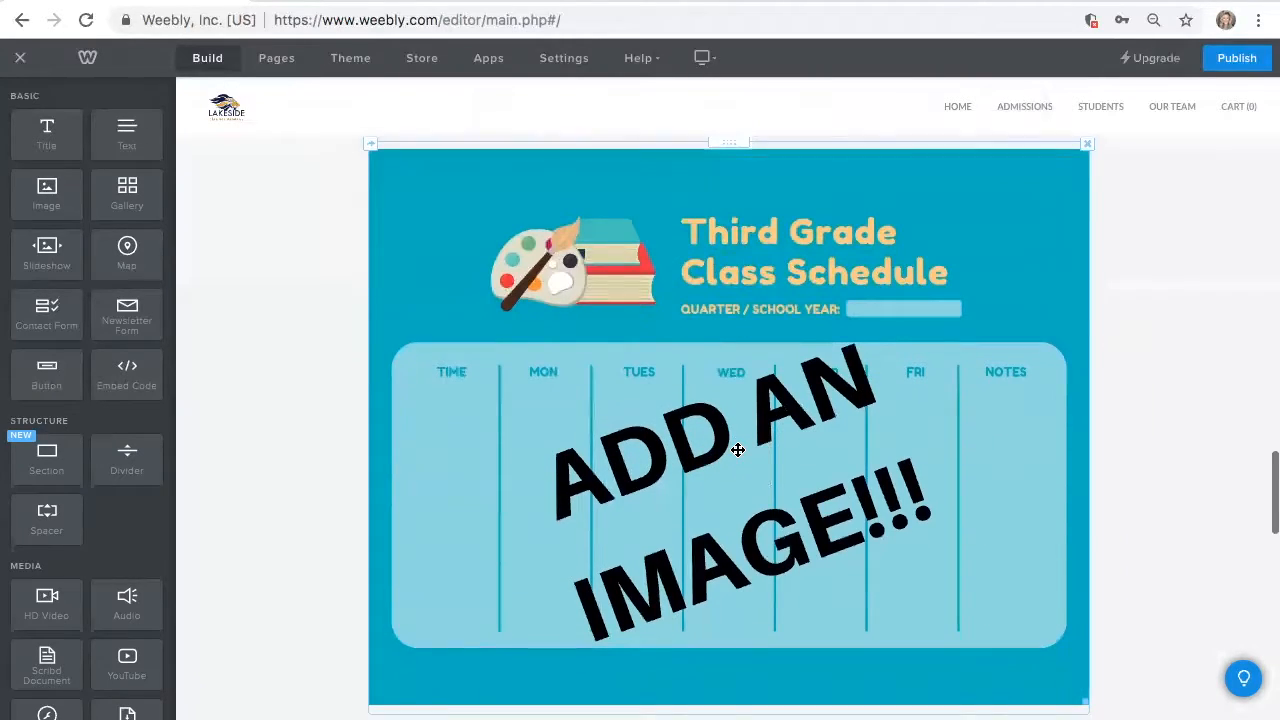
scroll(737, 451, down, 6)
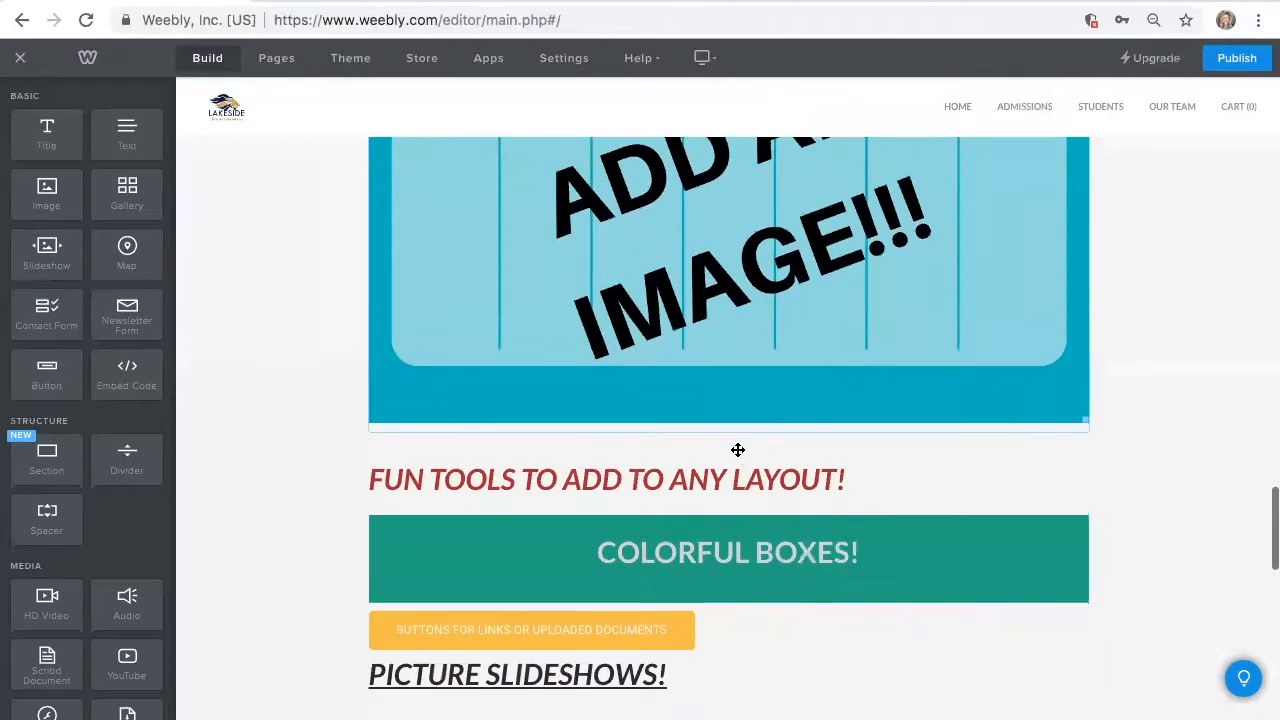
scroll(736, 455, down, 1)
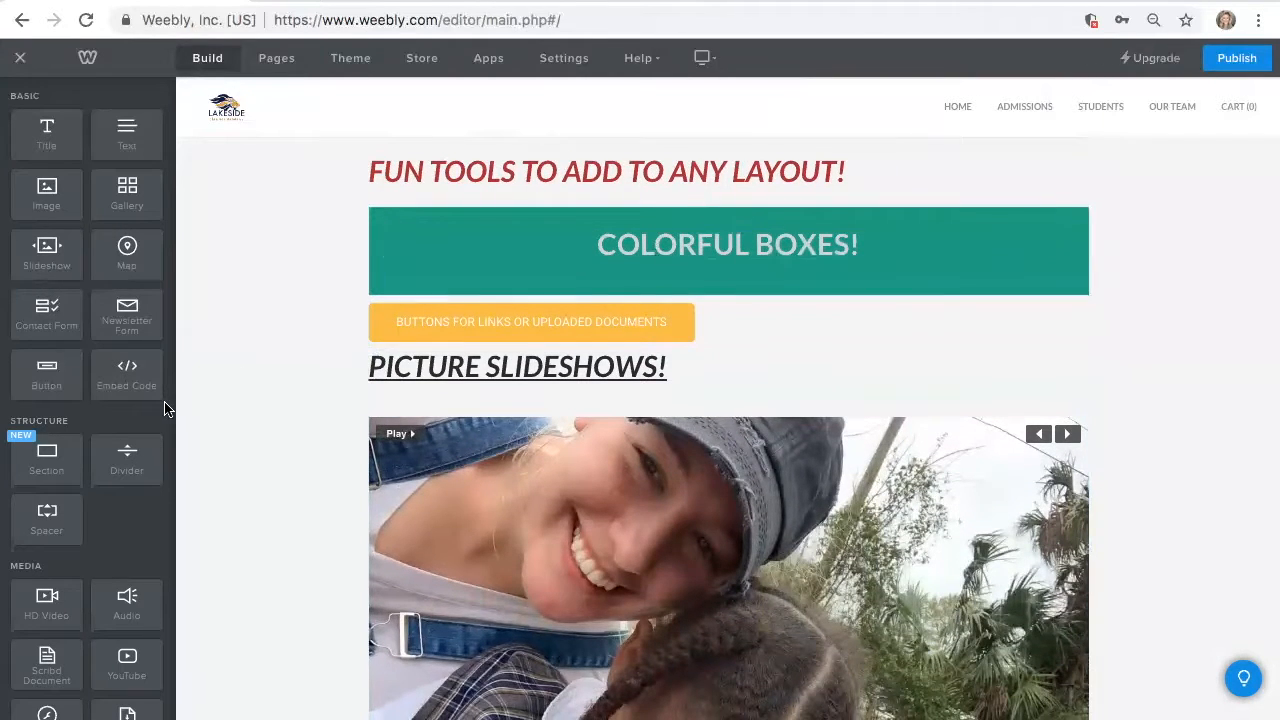
scroll(93, 437, down, 3)
scroll(93, 437, down, 6)
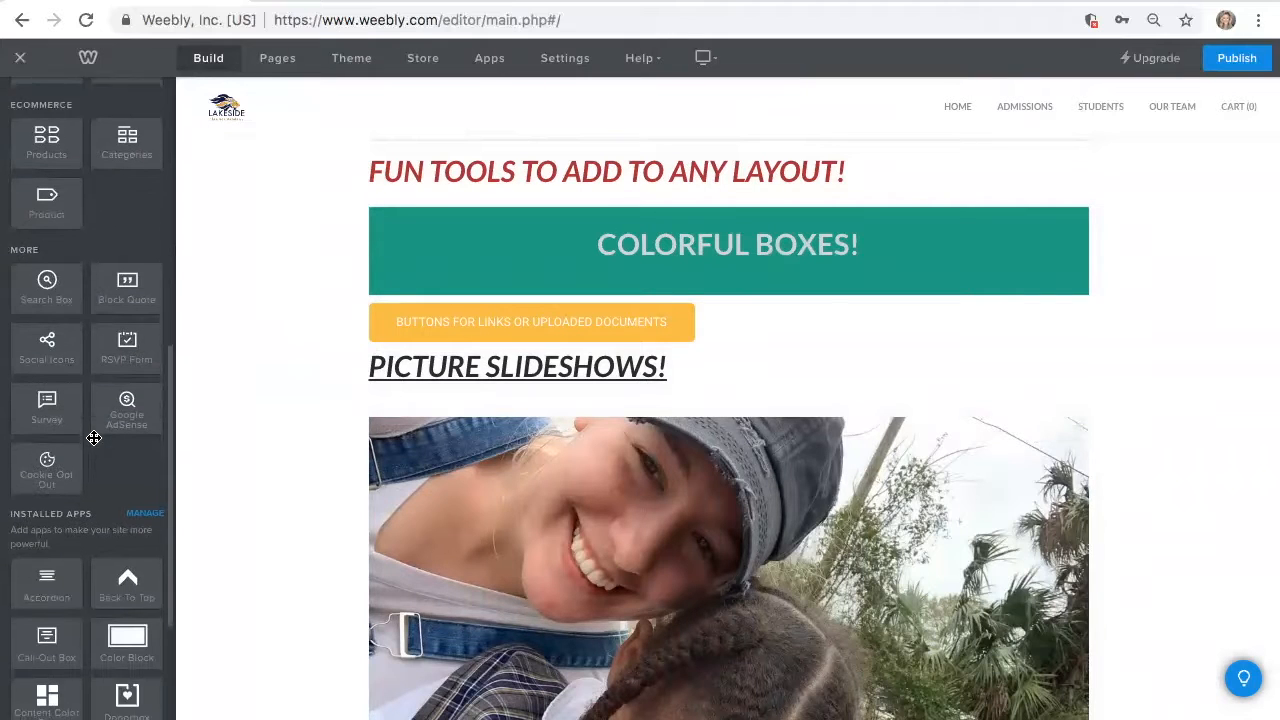
scroll(93, 440, down, 3)
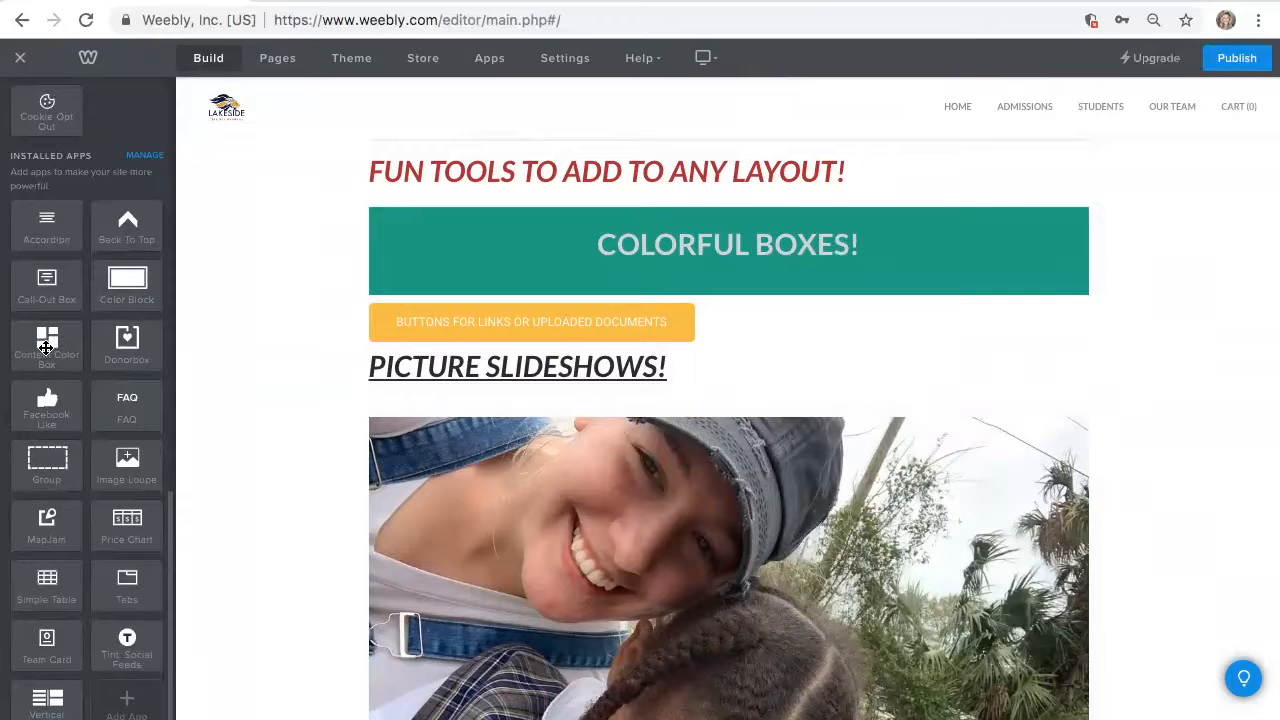
drag(41, 345, 542, 295)
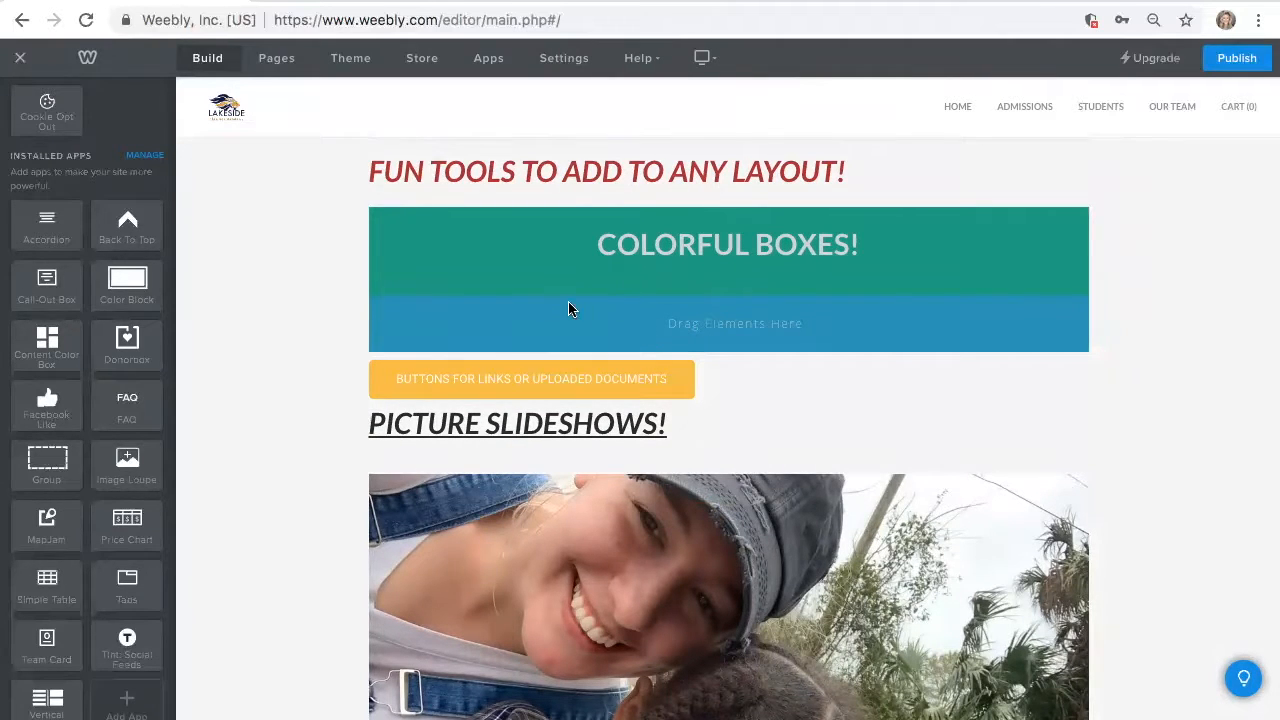
scroll(46, 232, up, 10)
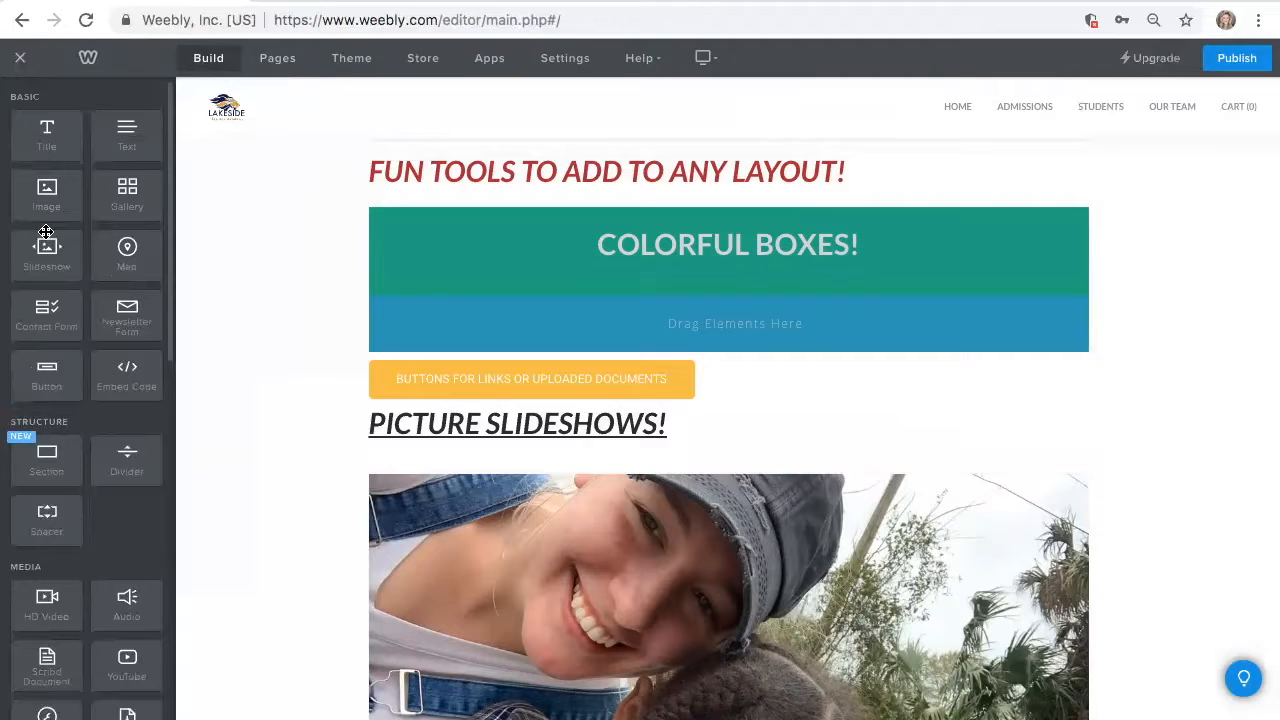
Add a Text element inside the blue content color box and enter "Edit this color box.".
drag(106, 148, 709, 320)
drag(710, 320, 704, 320)
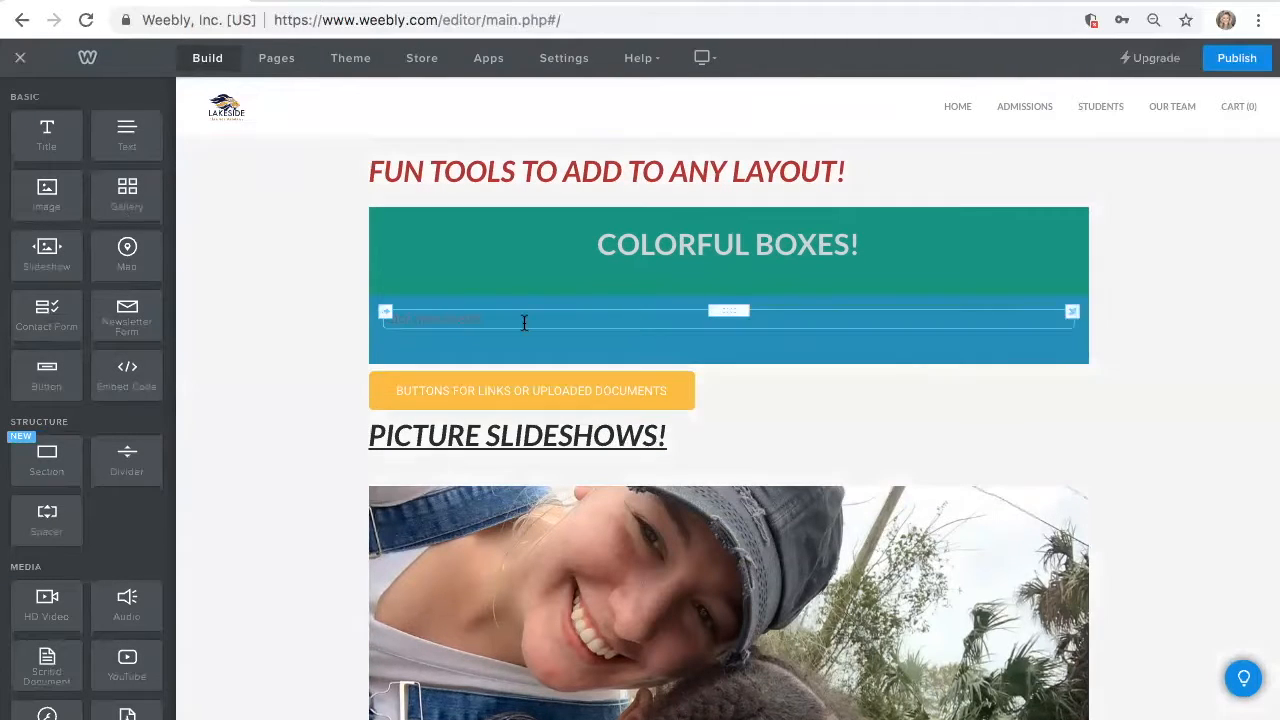
click(512, 316)
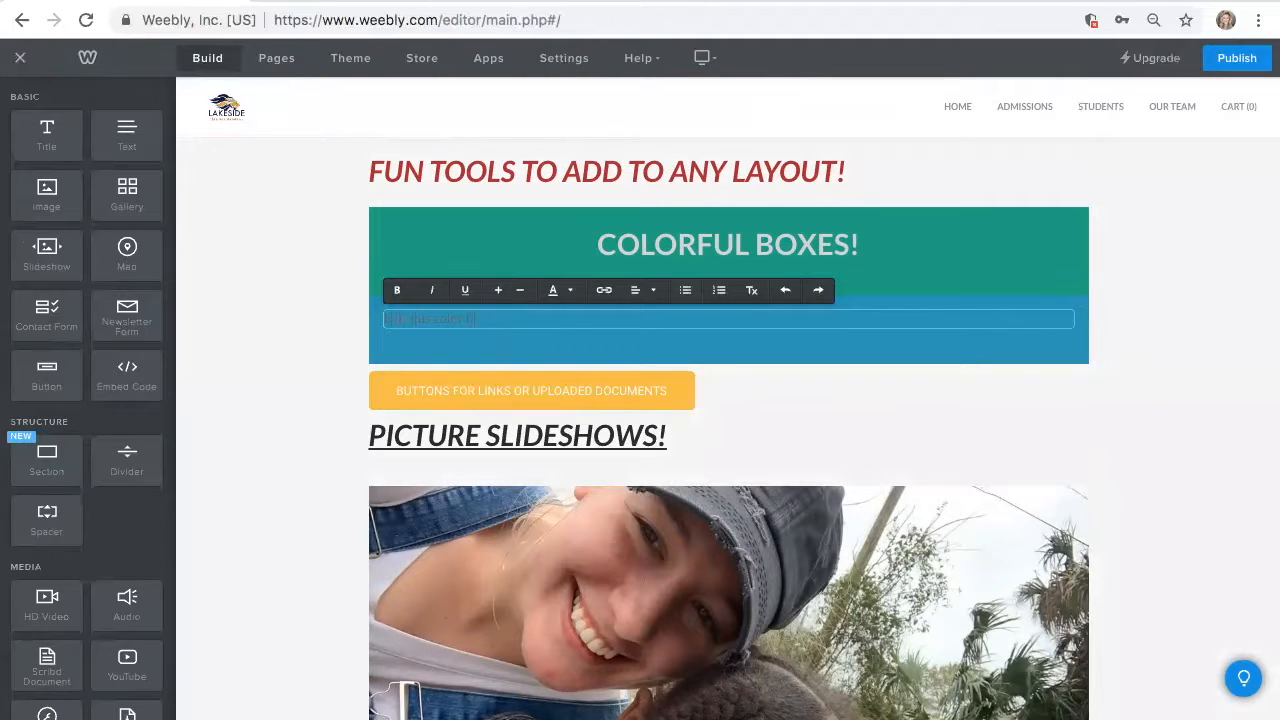
Change the font color of the "Edit this color box." text to light gray.
triple_click(532, 318)
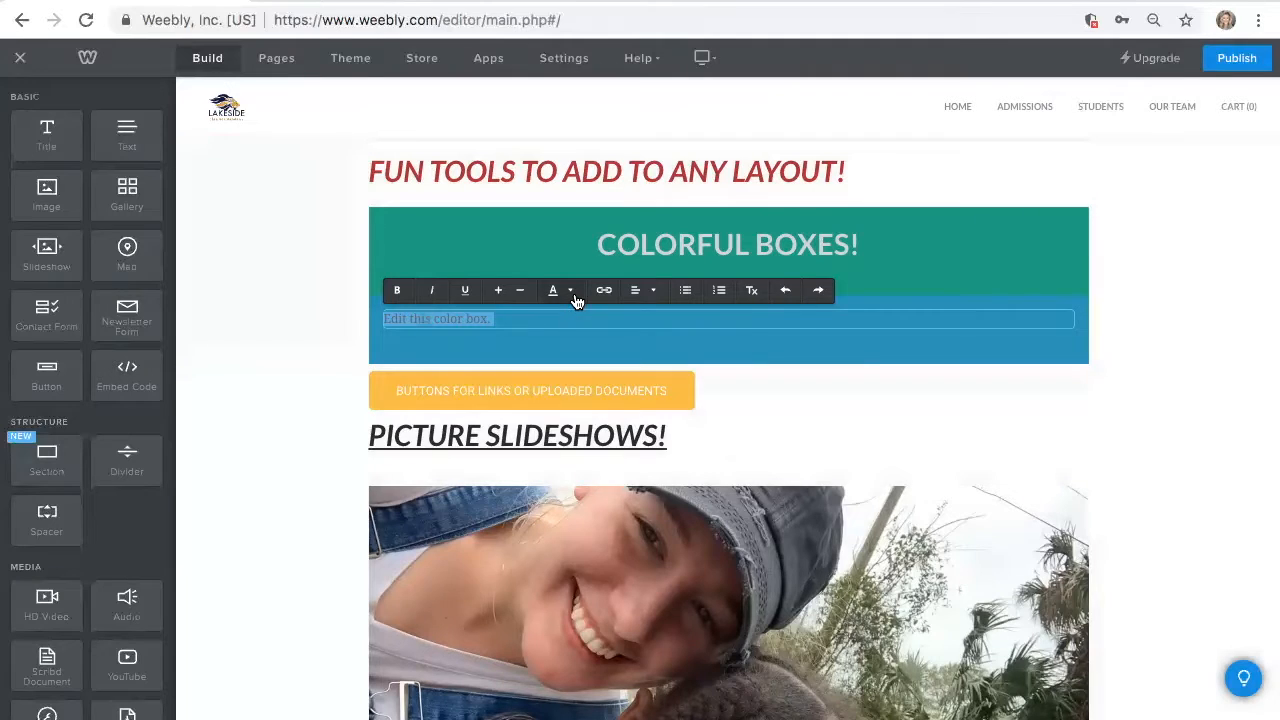
click(569, 295)
click(550, 320)
click(514, 326)
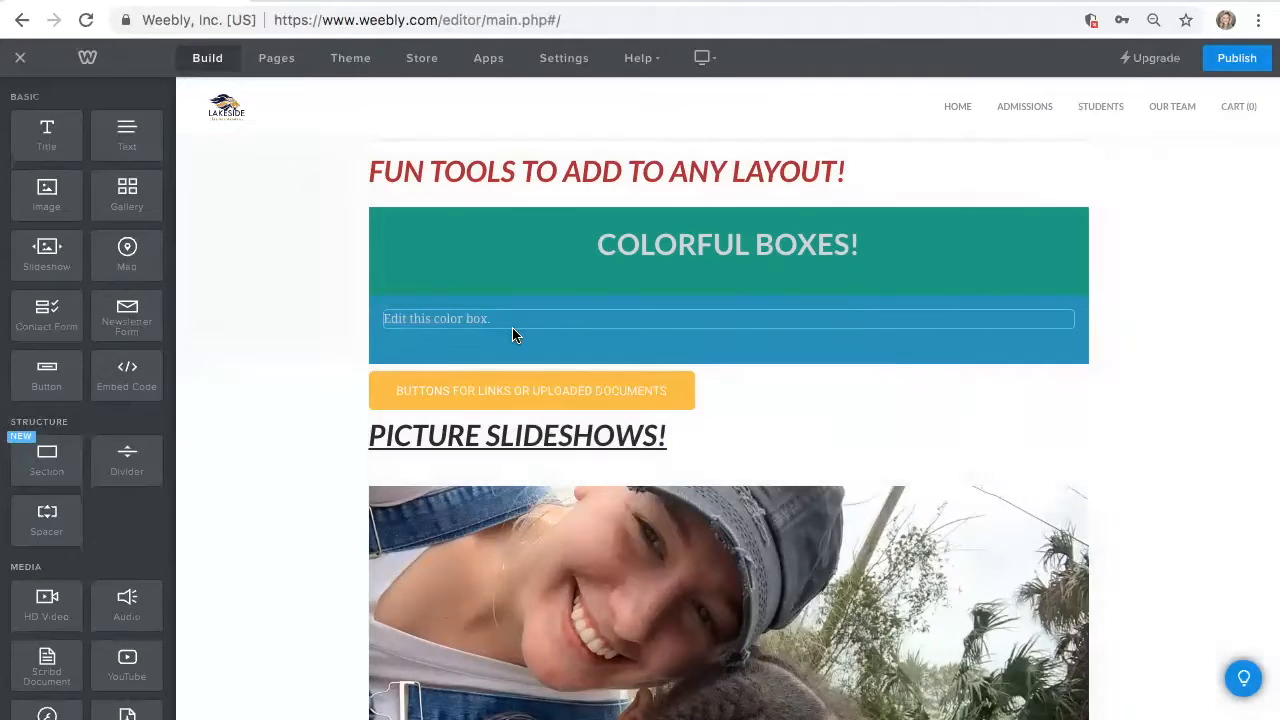
Format the color box text as bold, italic and underlined, enlarge it considerably and center it.
triple_click(489, 319)
click(397, 288)
click(431, 288)
click(499, 296)
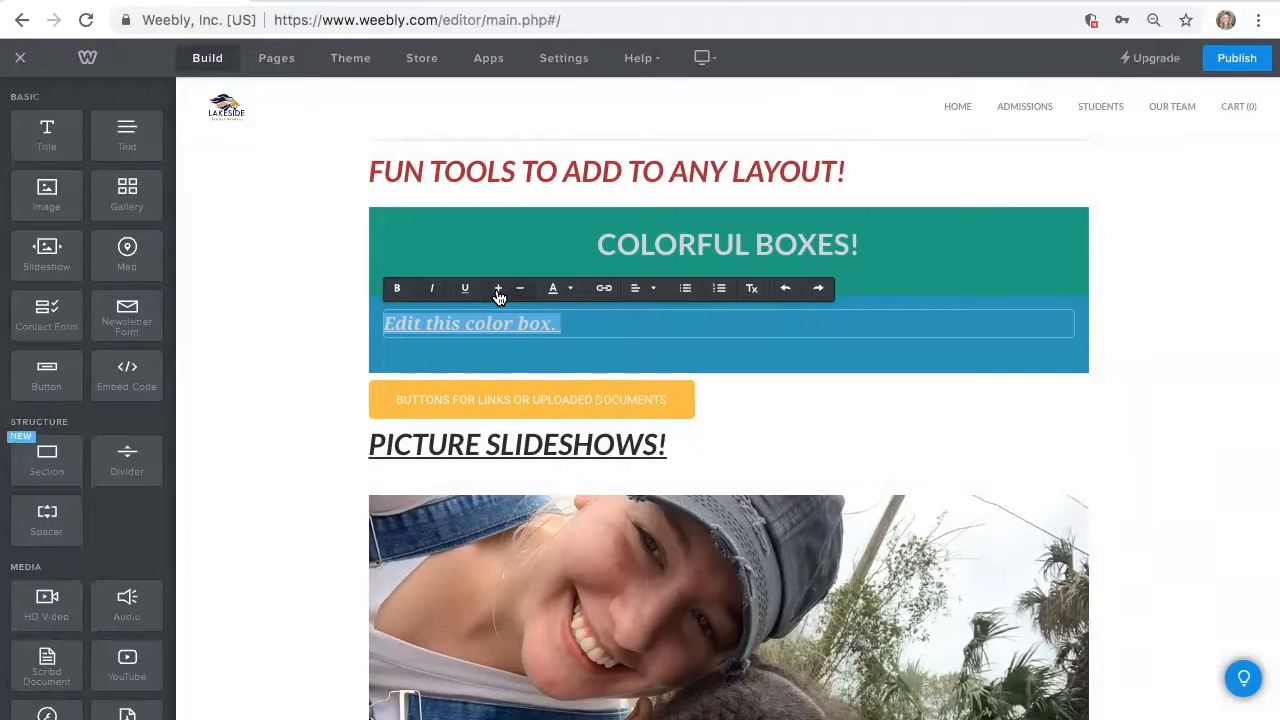
click(499, 296)
click(653, 290)
click(656, 337)
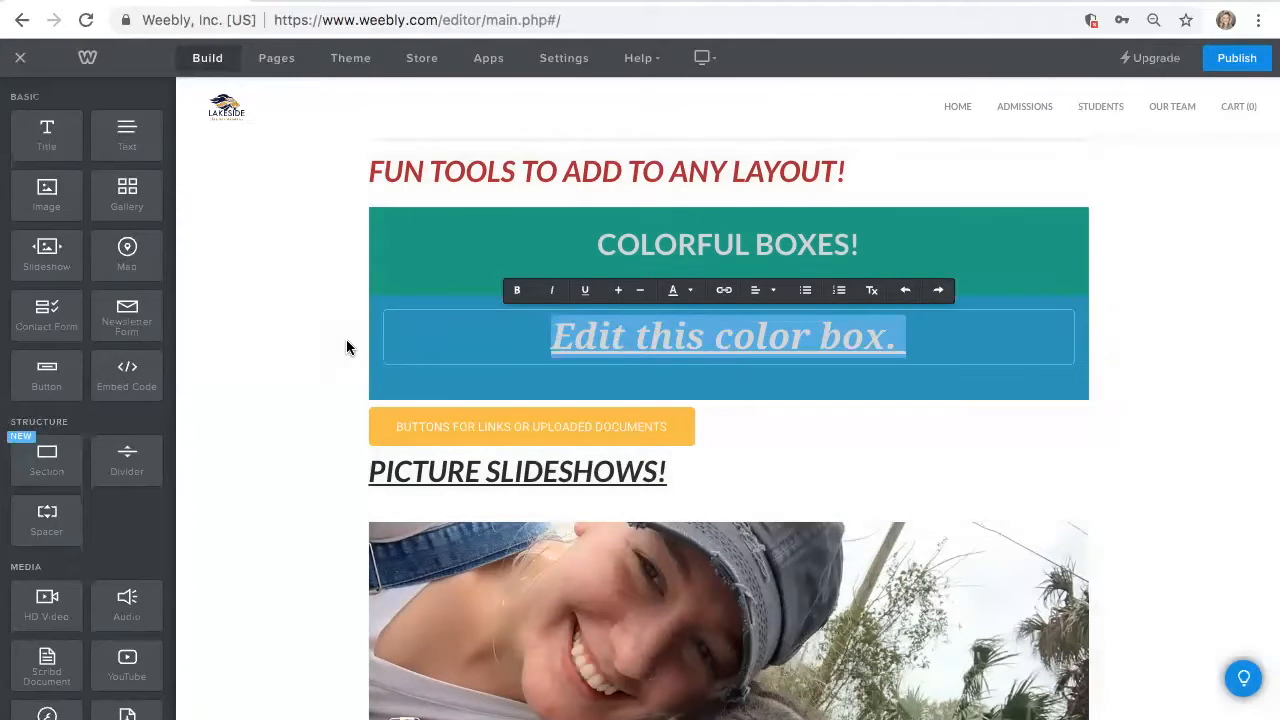
click(348, 347)
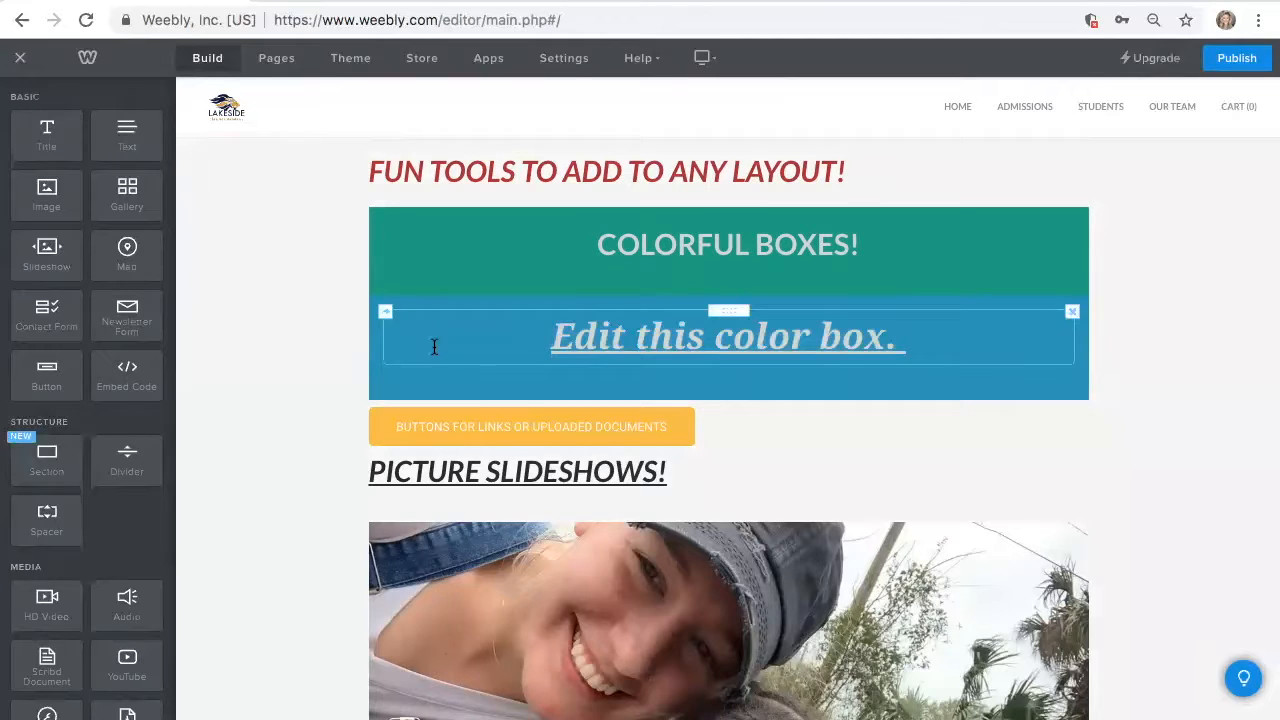
Try a nearly transparent background on the blue content color box, and restore it to full opacity.
click(374, 378)
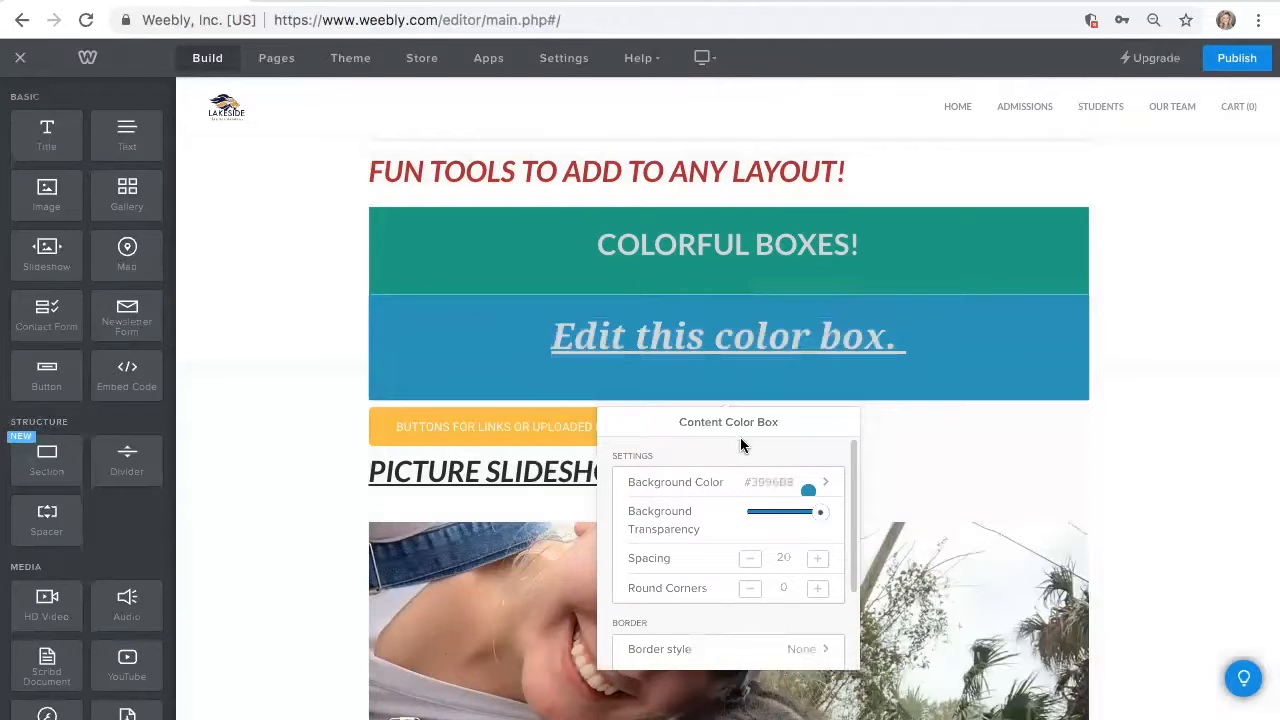
click(818, 484)
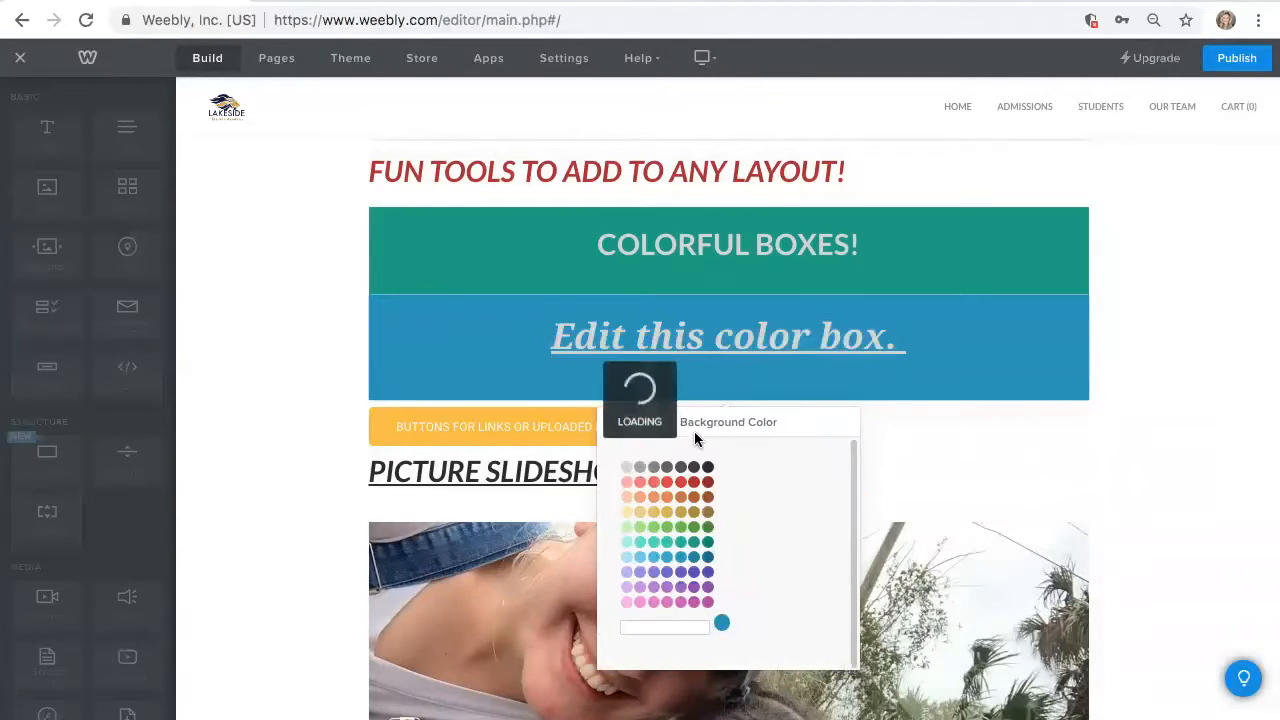
click(384, 379)
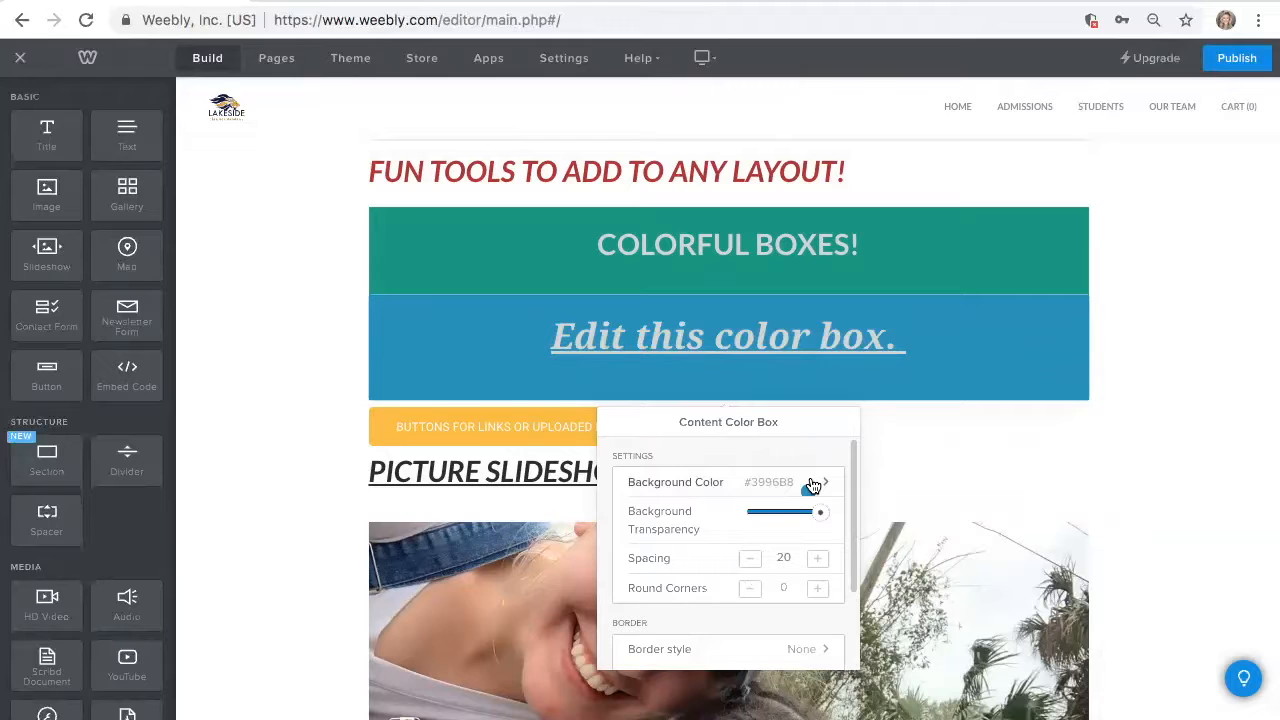
drag(820, 512, 753, 515)
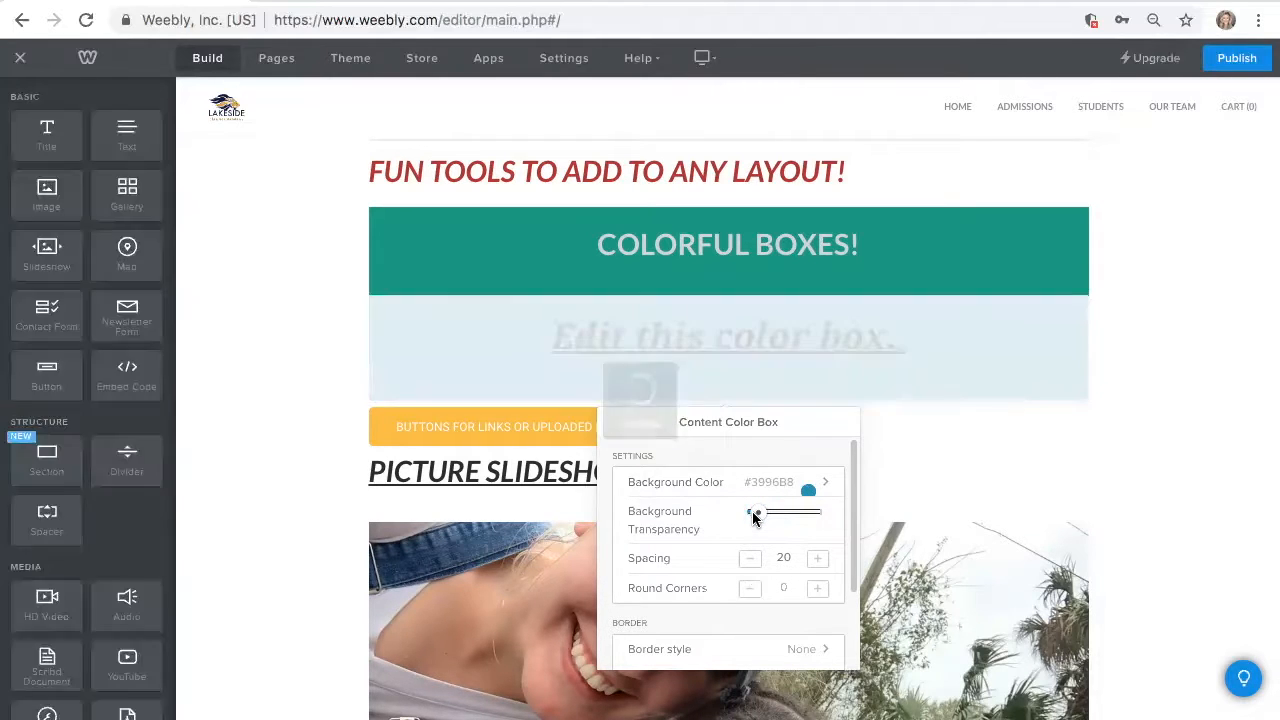
drag(753, 515, 820, 516)
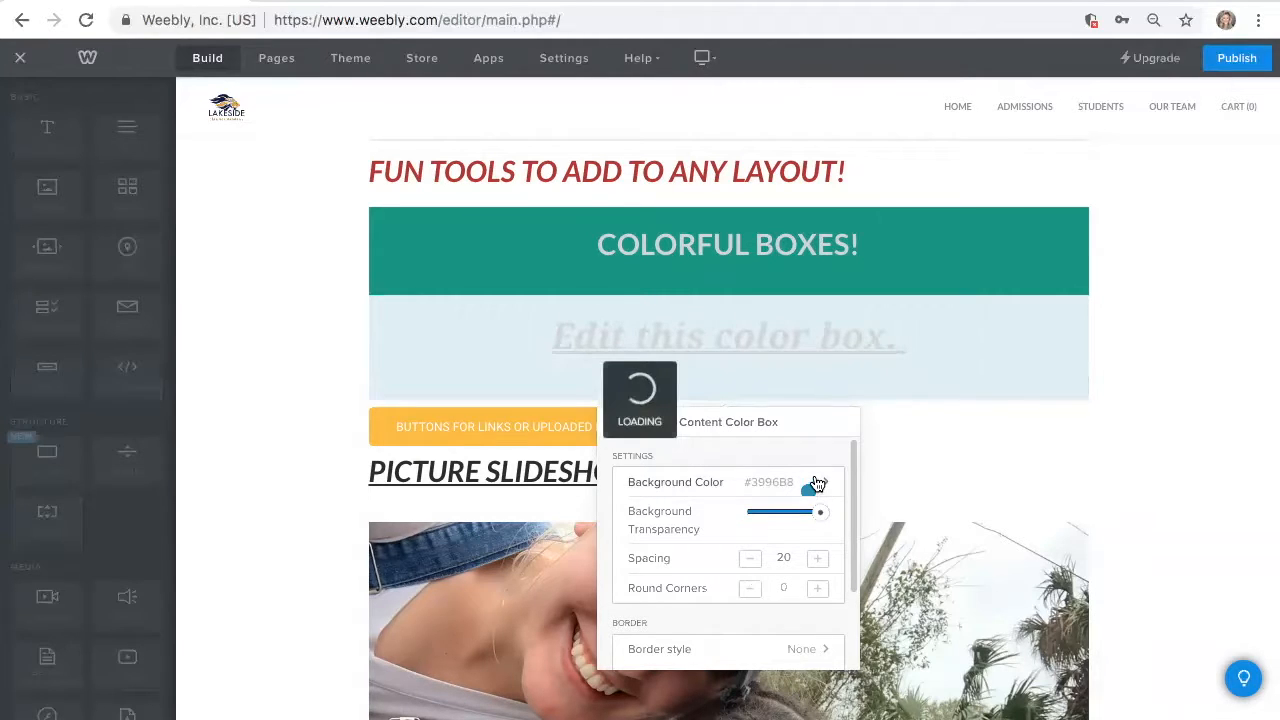
Set the content color box's background color to gold #dab844 and close its settings.
click(814, 486)
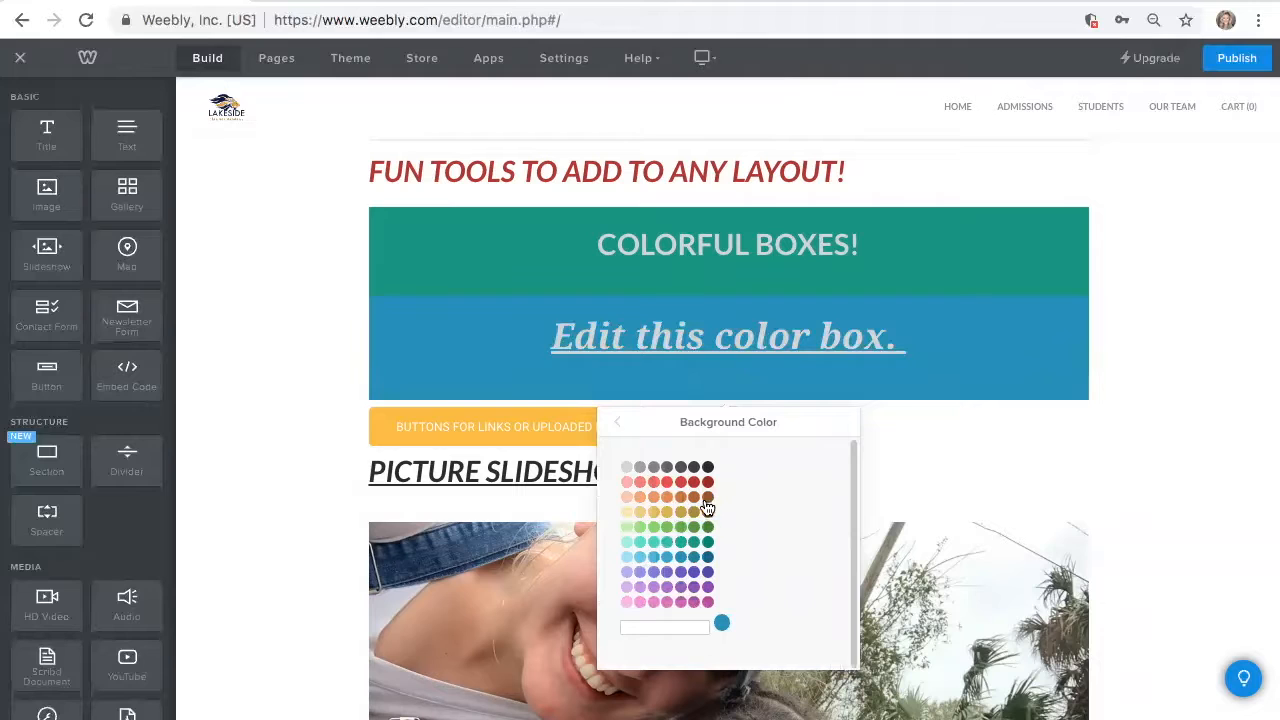
click(666, 513)
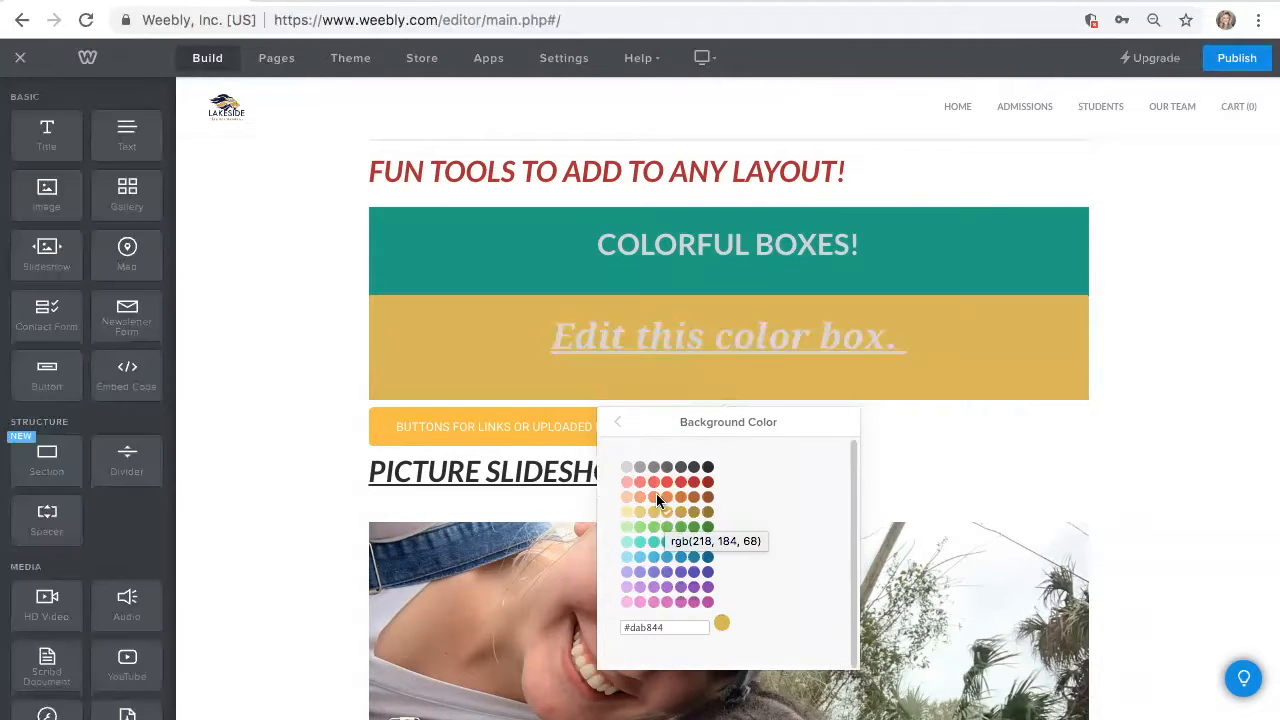
click(617, 422)
click(346, 333)
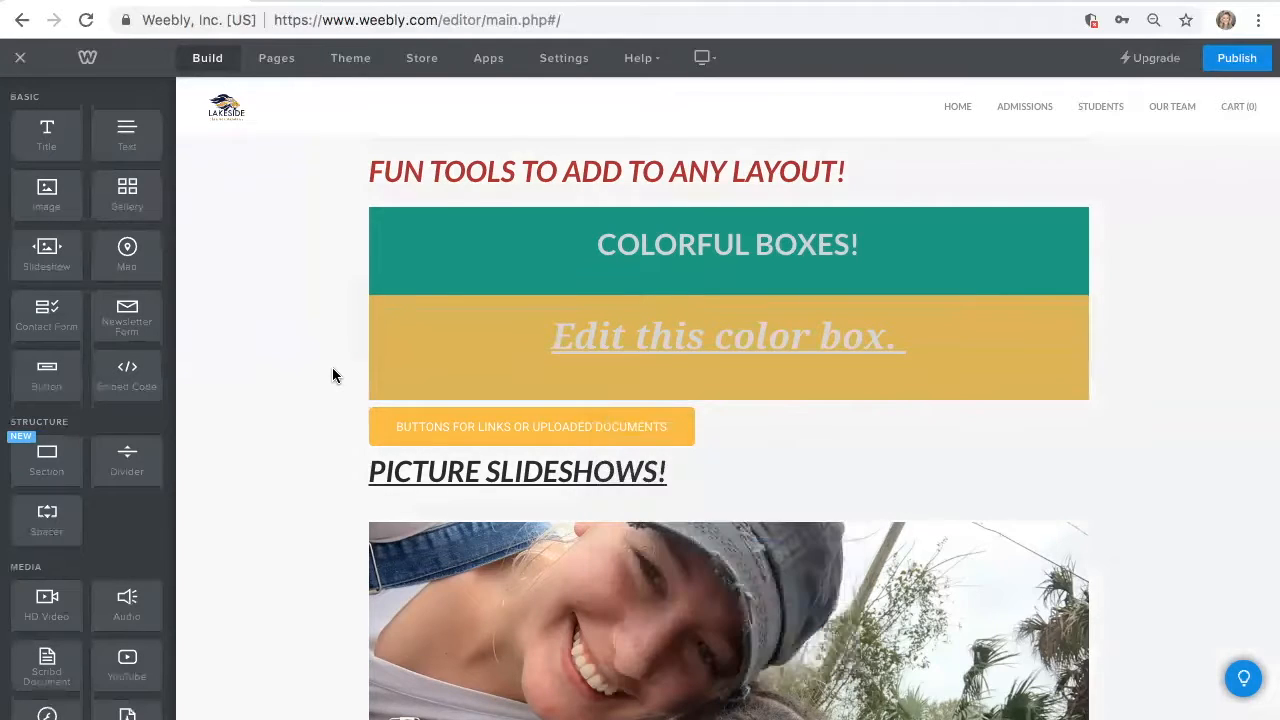
Add a Slideshow element beside the existing slideshow under Picture Slideshows, using the Thumbnails on Bottom style.
scroll(332, 367, down, 3)
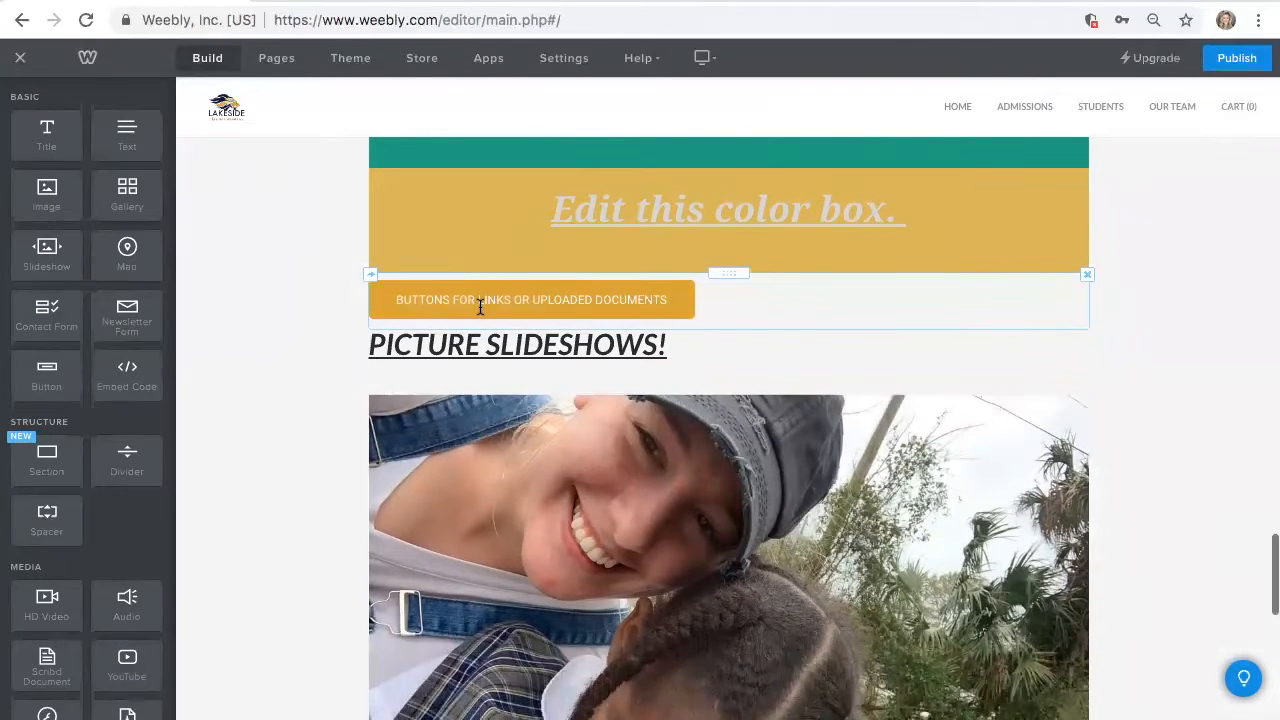
scroll(477, 320, down, 6)
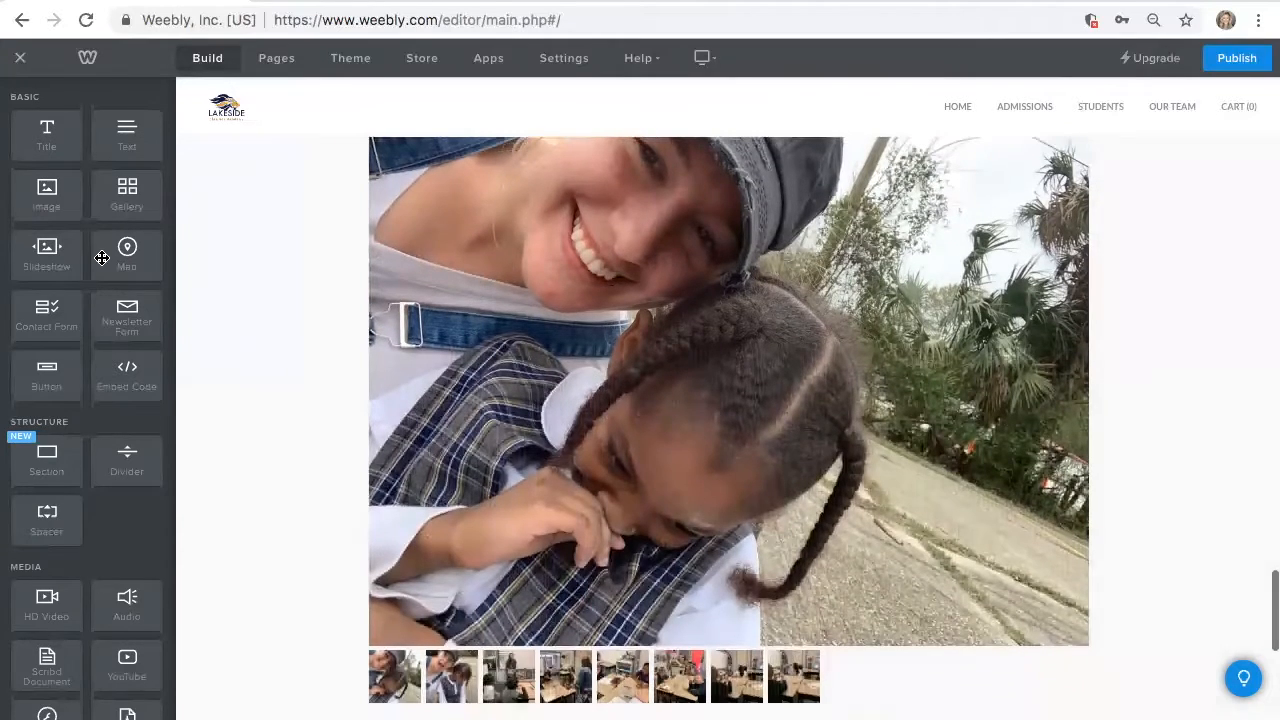
drag(78, 270, 370, 325)
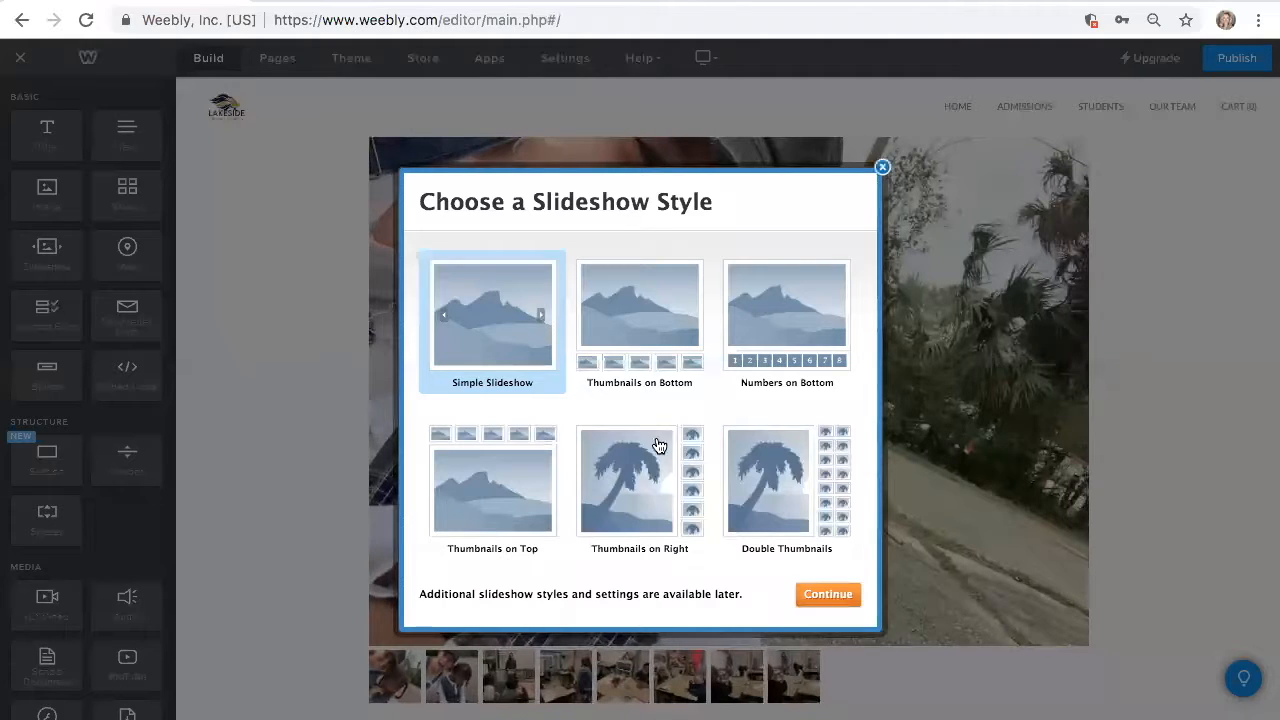
click(648, 352)
click(828, 596)
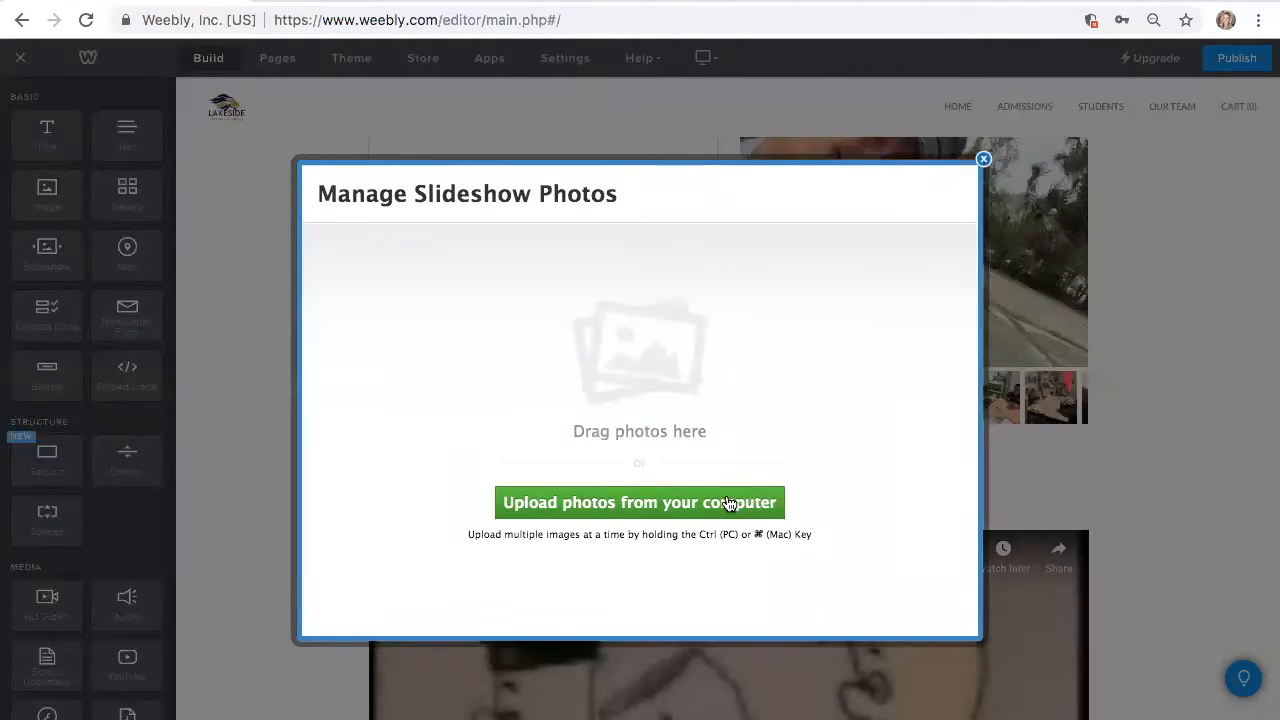
Start uploading slideshow photos from the computer and open Desktop > Lakeside - Desktop > LCA Promo Vid & Pic.
click(703, 503)
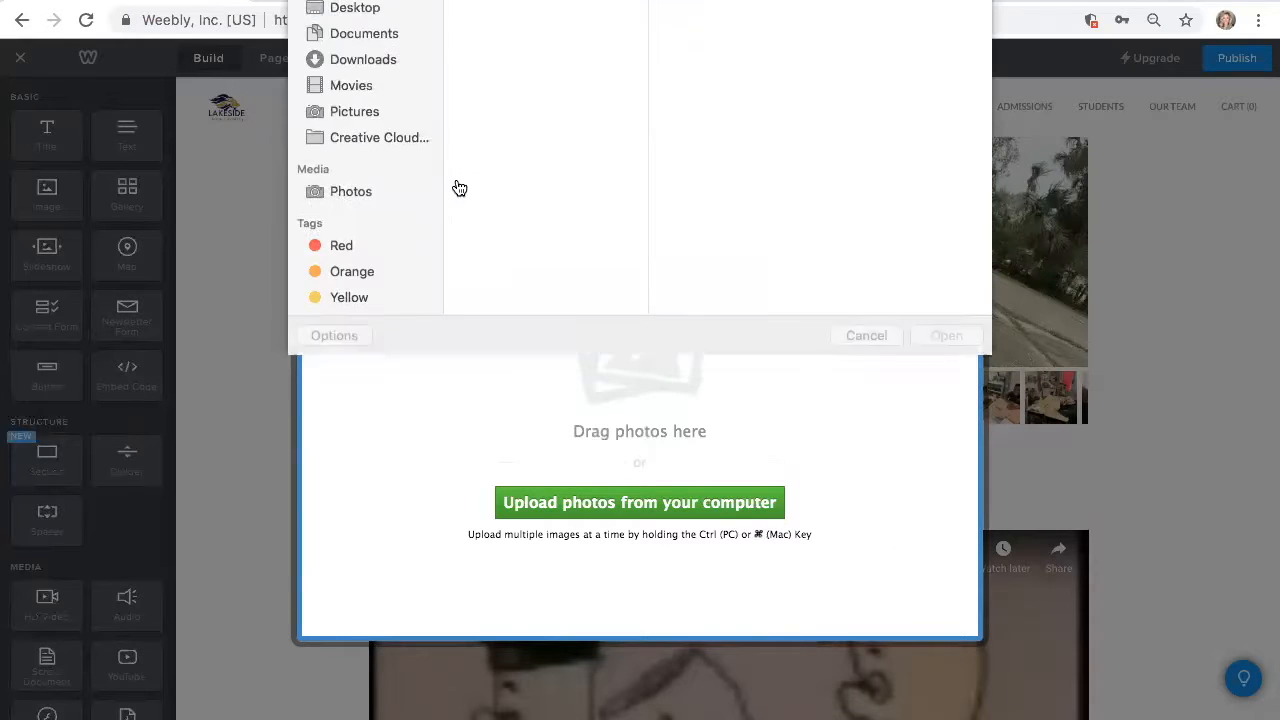
click(347, 91)
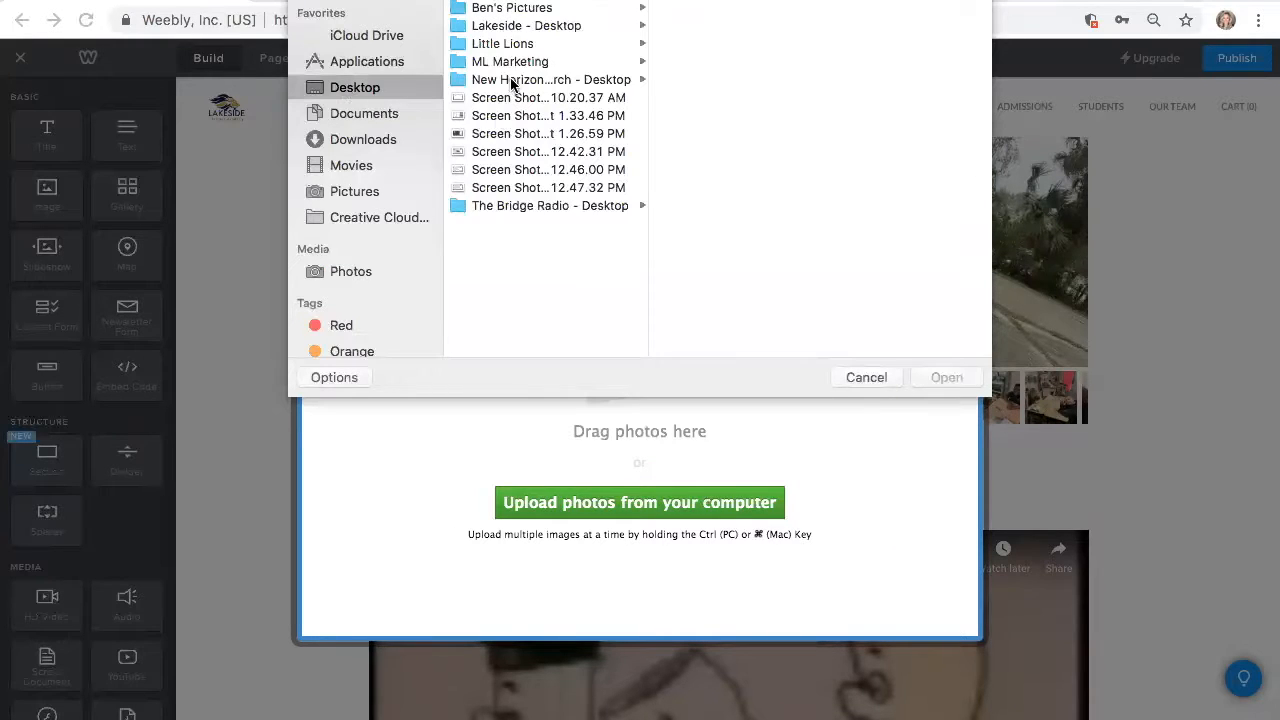
click(505, 25)
click(718, 9)
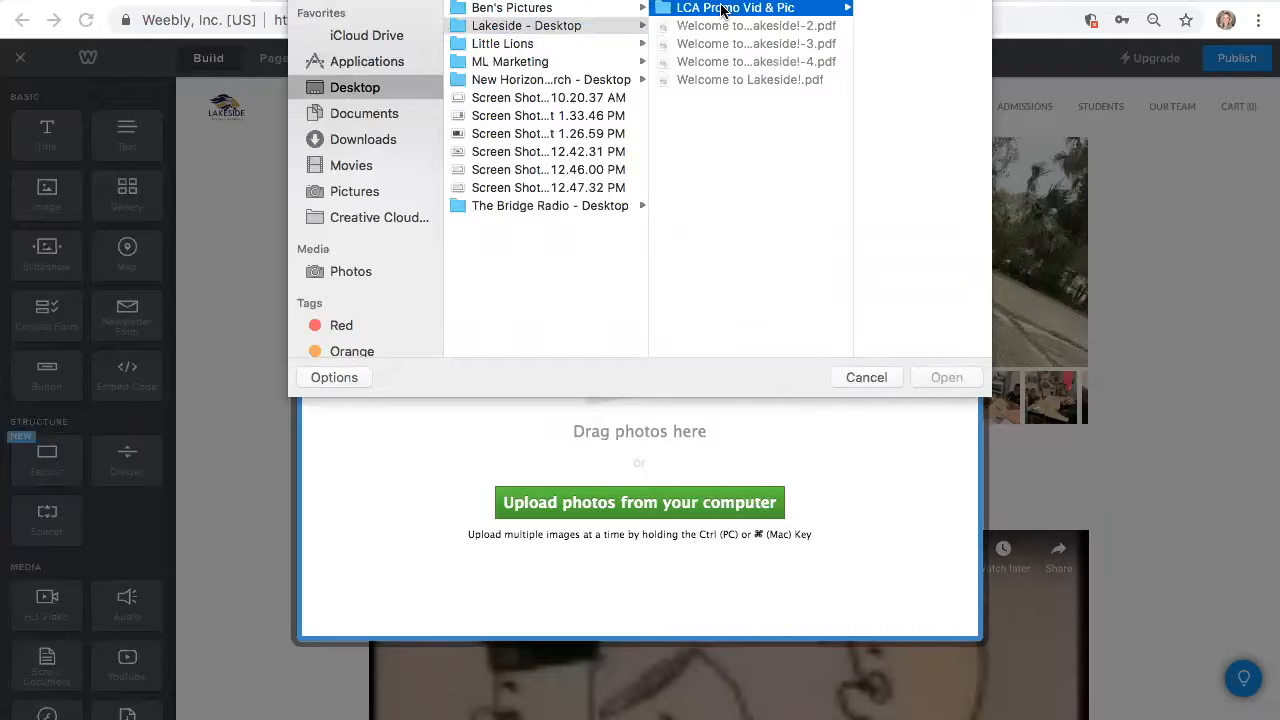
Upload the photos IMG_3739.jpg through IMG_3745.jpg and save them to the slideshow.
scroll(840, 187, down, 10)
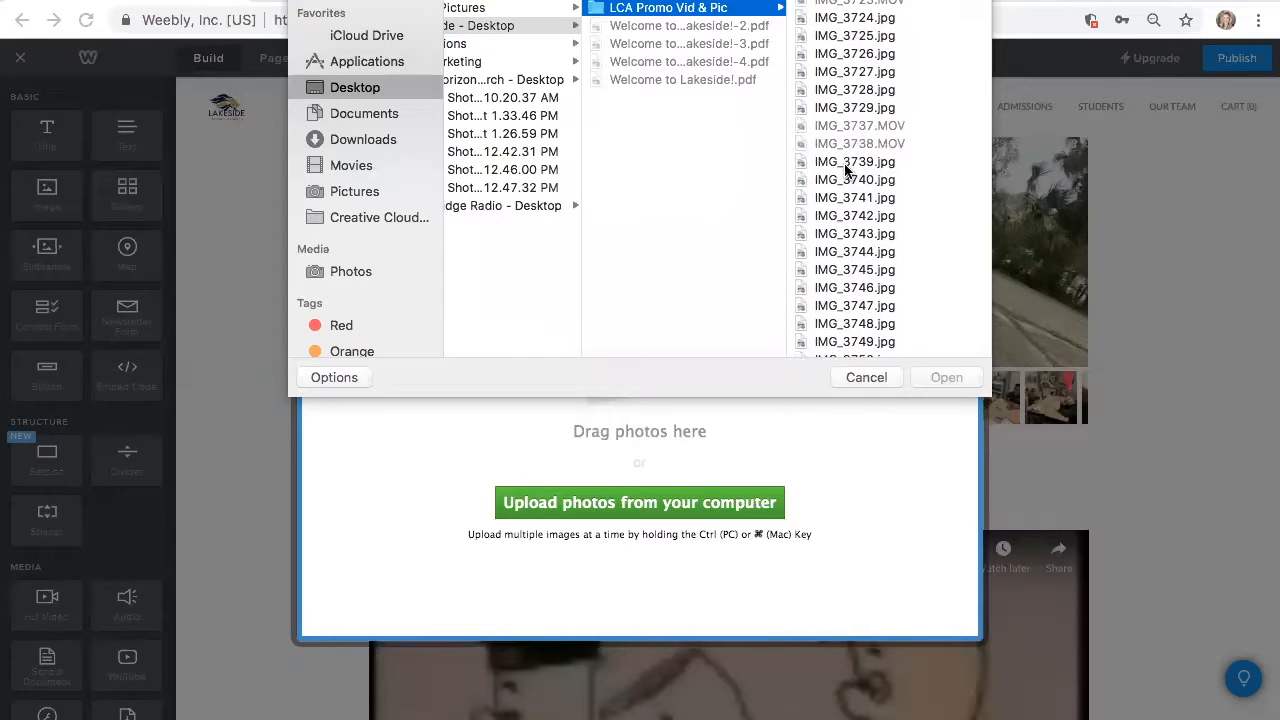
click(870, 165)
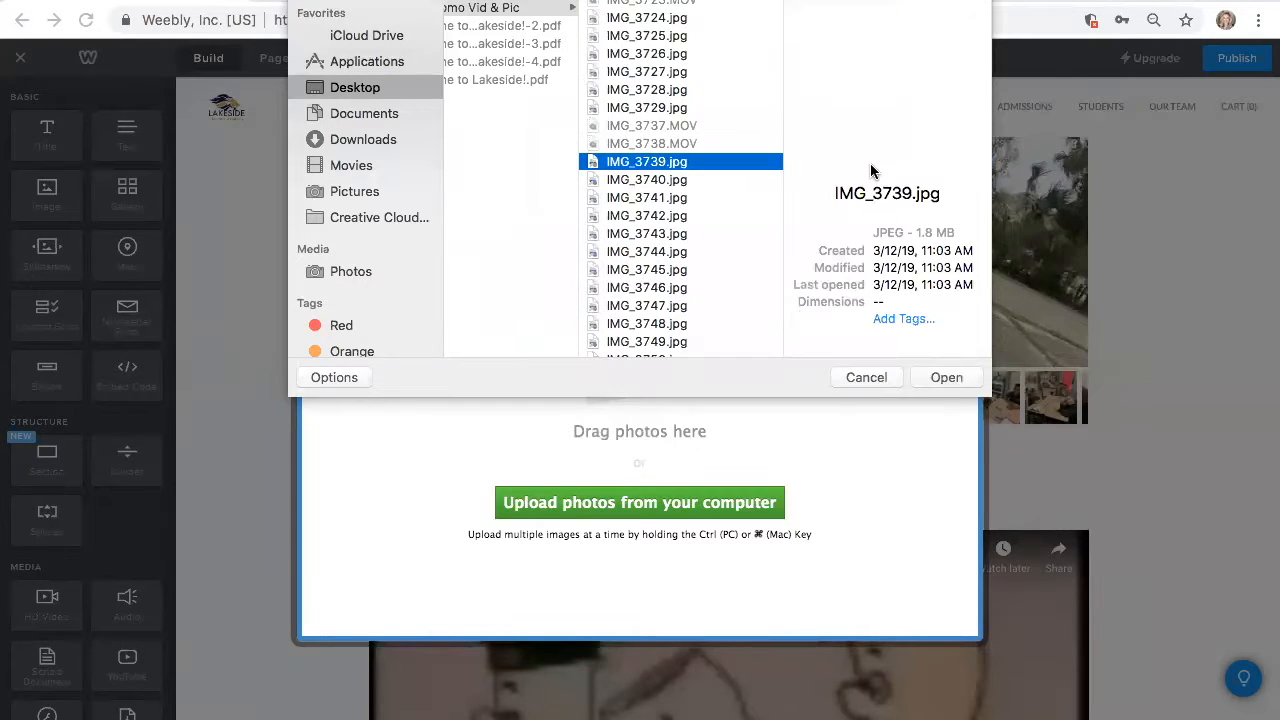
key(shift+Down)
key(shift+Down)
key(shift+Down)
key(shift+Down)
key(shift+Down)
key(shift+Down)
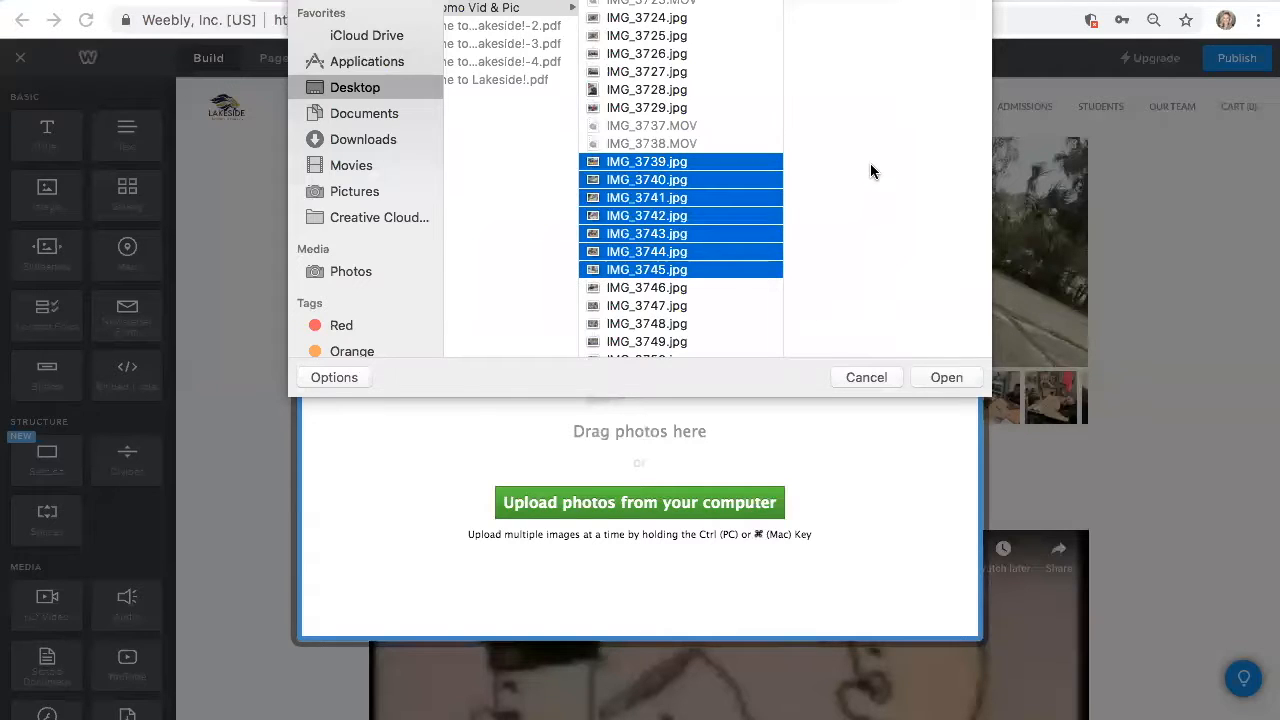
key(Return)
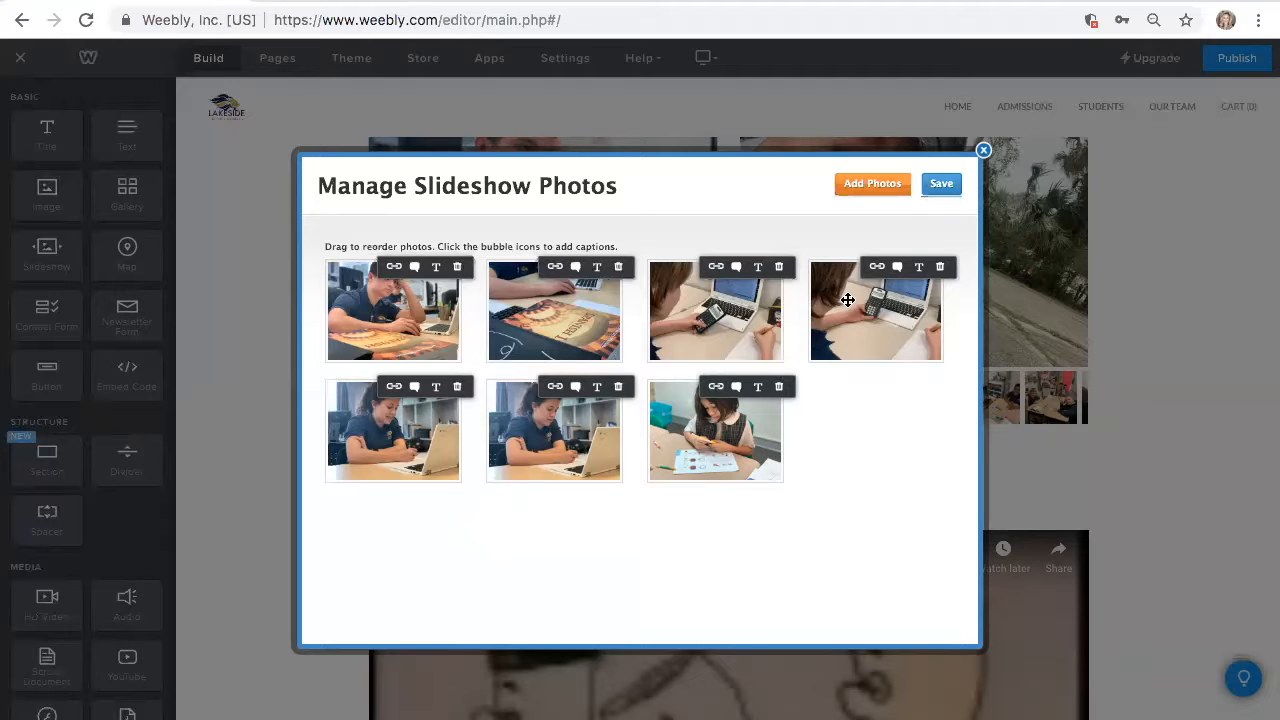
click(941, 186)
Browse forward through several photos in the new slideshow, and close its settings.
scroll(643, 434, up, 2)
mouse_move(618, 310)
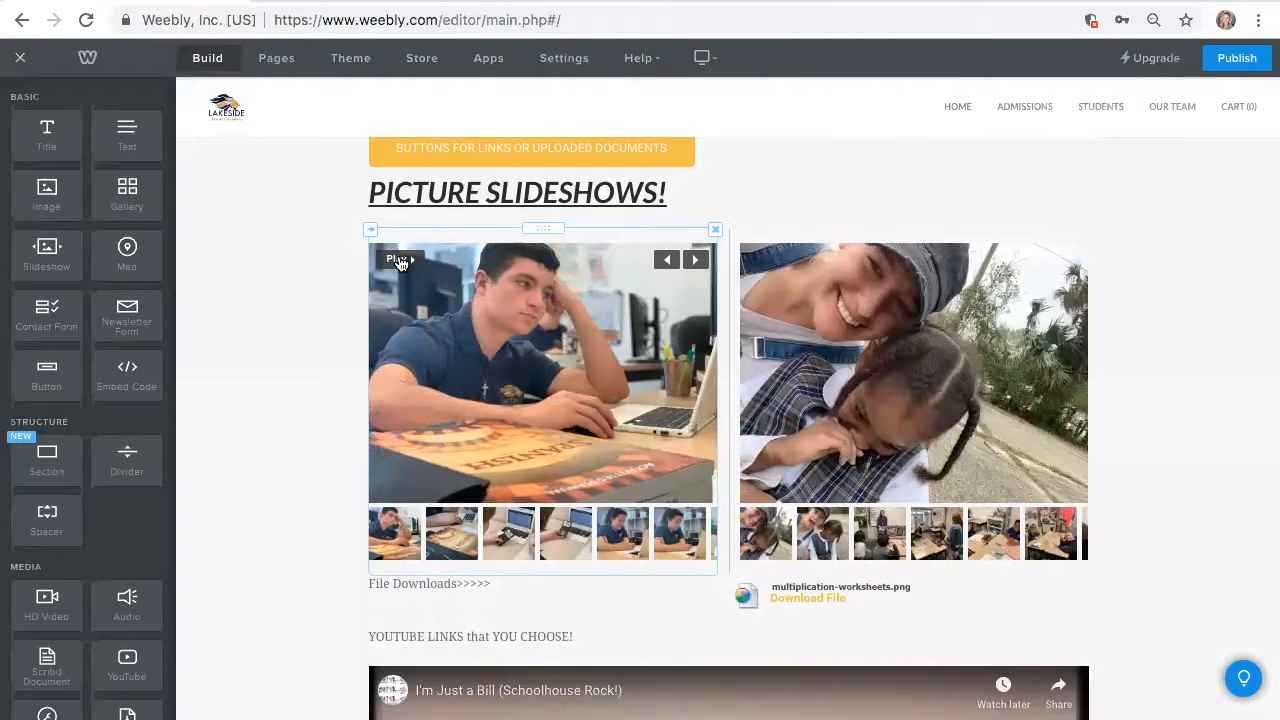
click(696, 260)
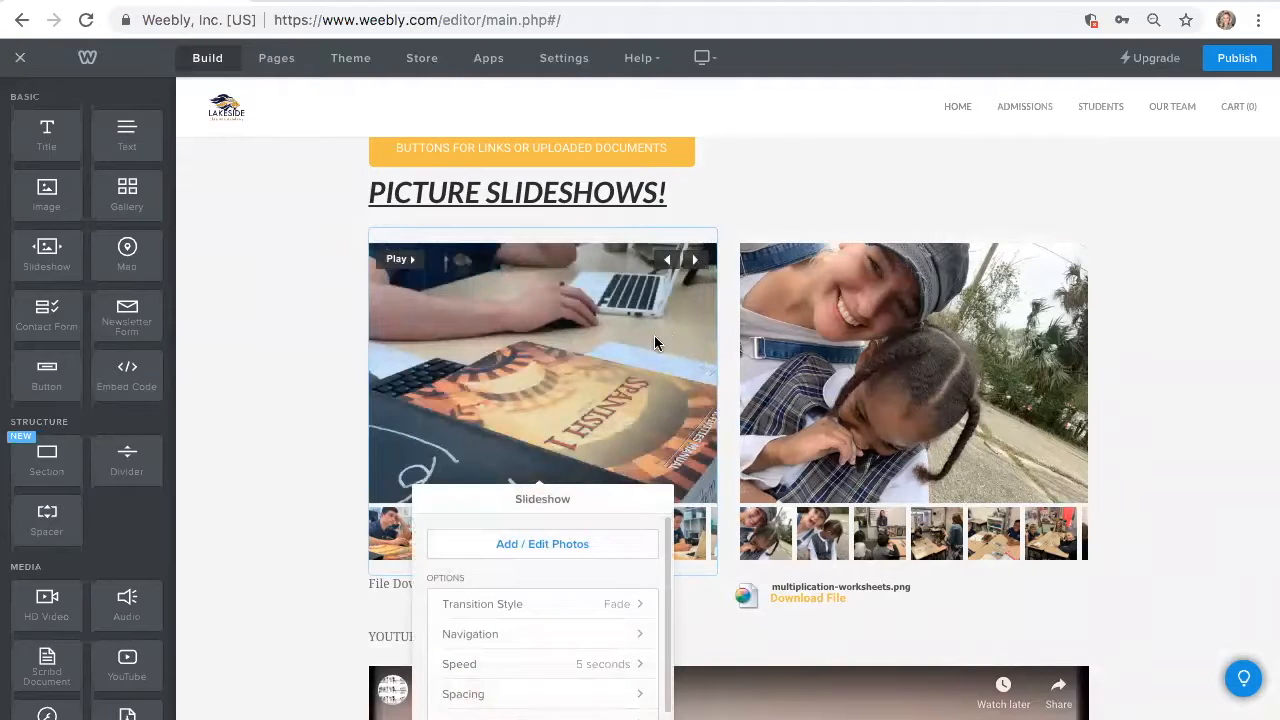
click(696, 260)
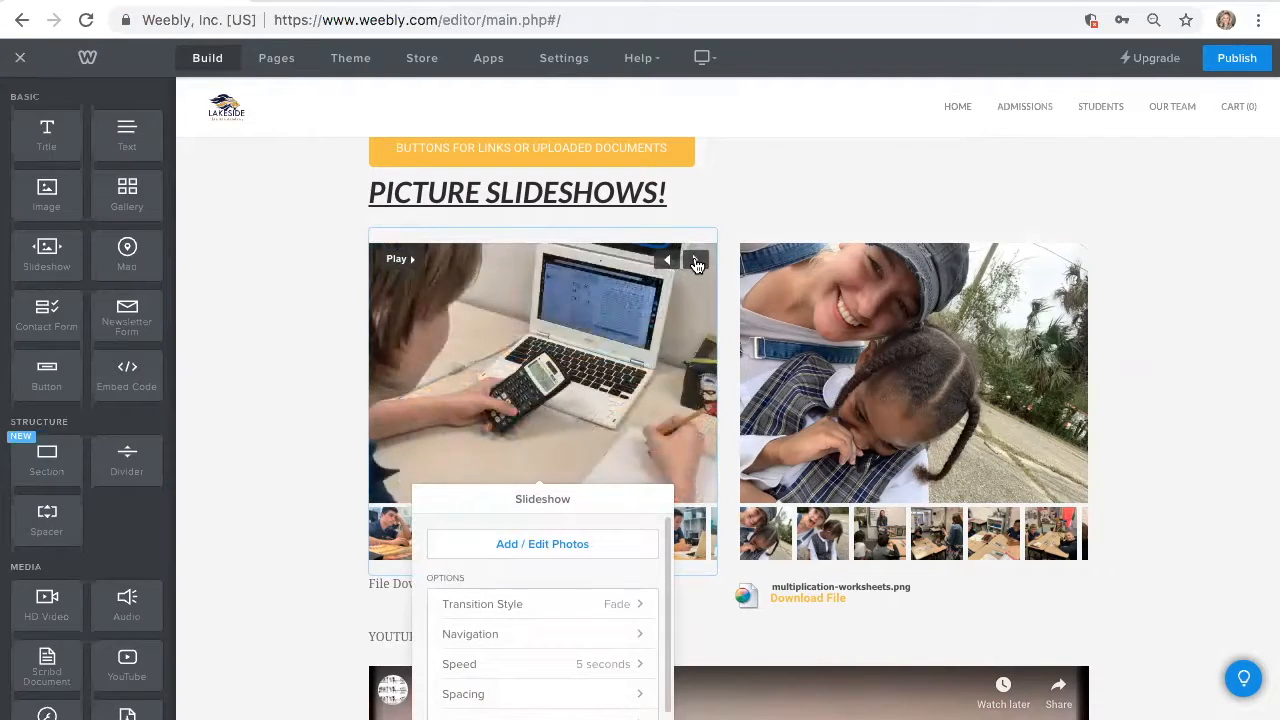
click(696, 260)
click(696, 260)
click(340, 339)
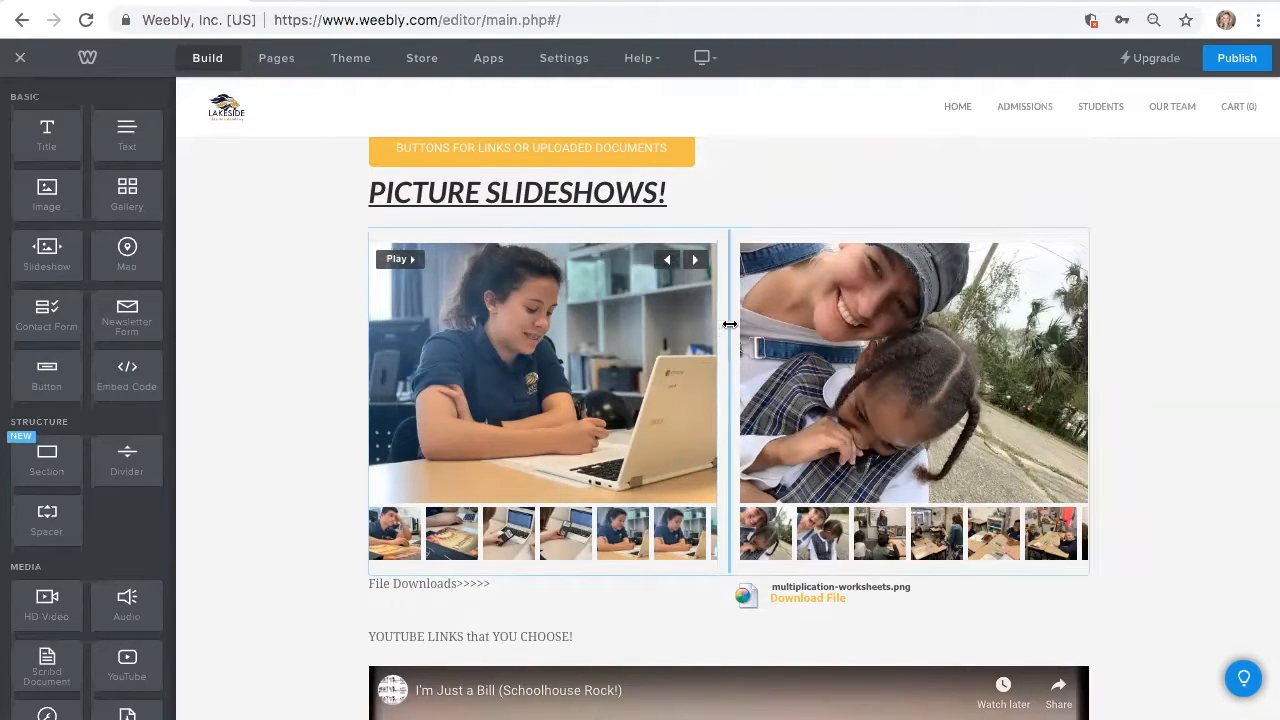
Widen the new slideshow's column slightly, and move that slideshow to its own full-width row above the existing one.
drag(730, 324, 752, 286)
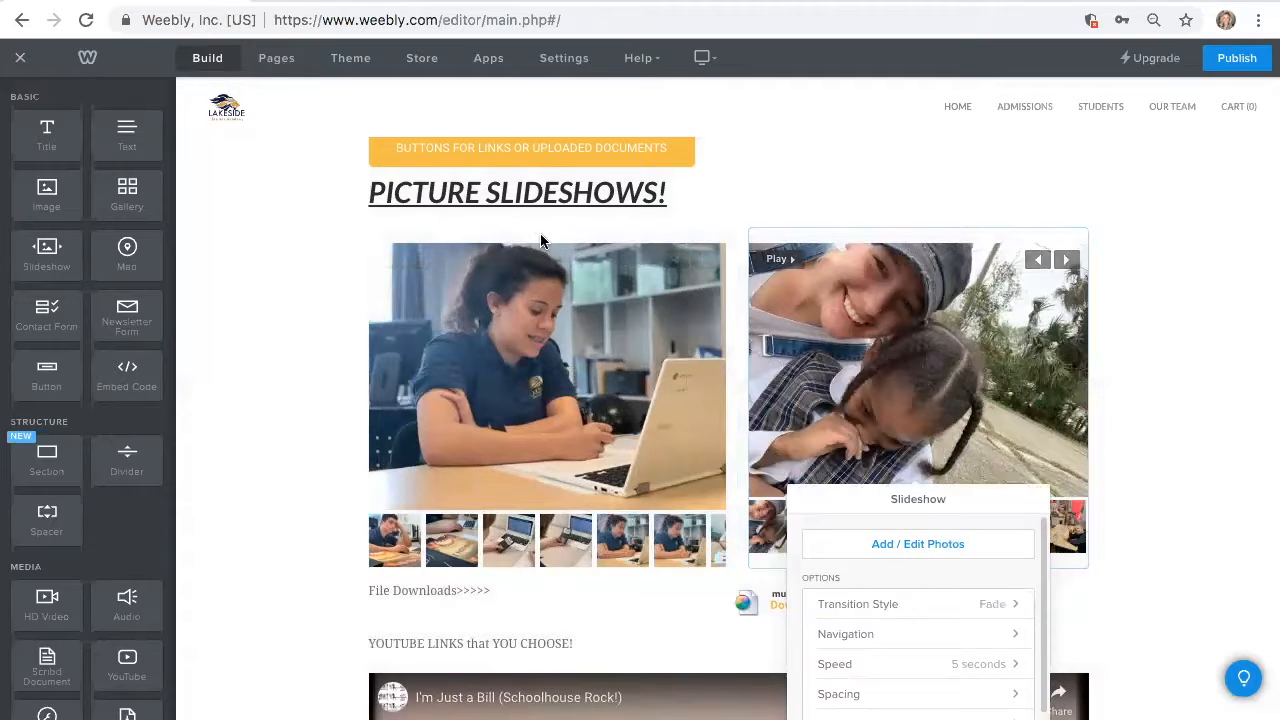
click(1192, 364)
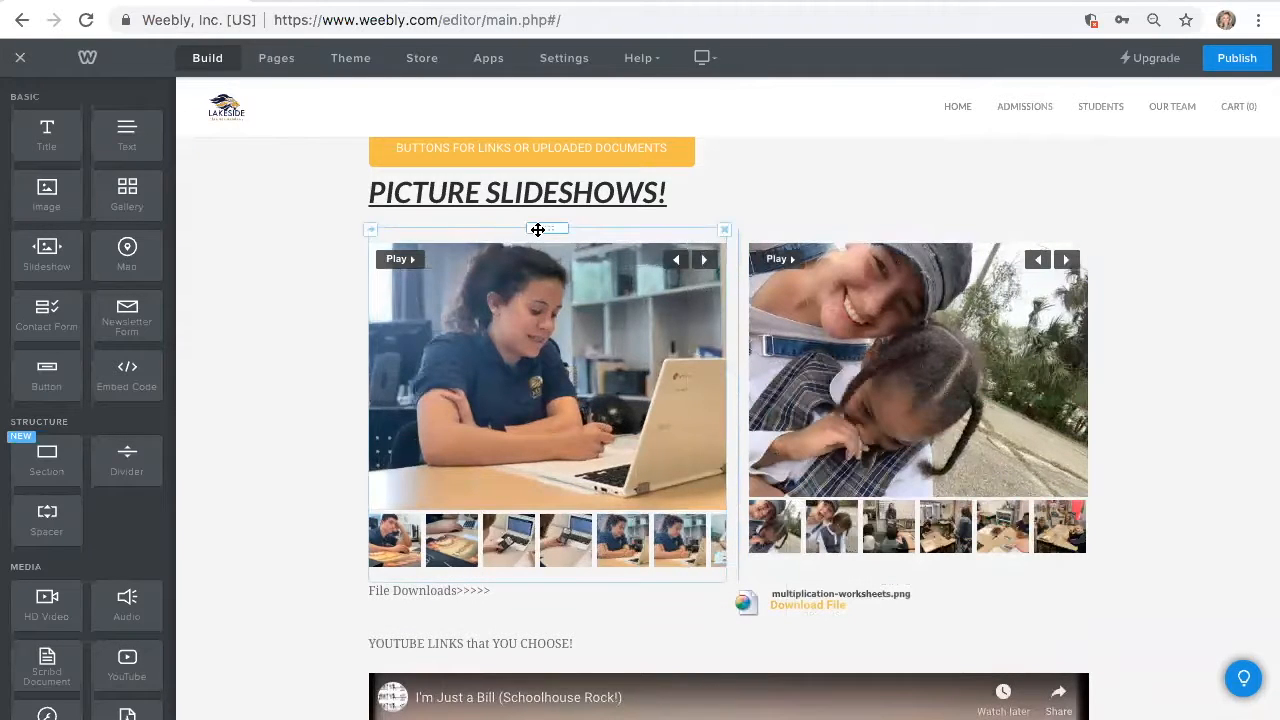
drag(660, 229, 751, 220)
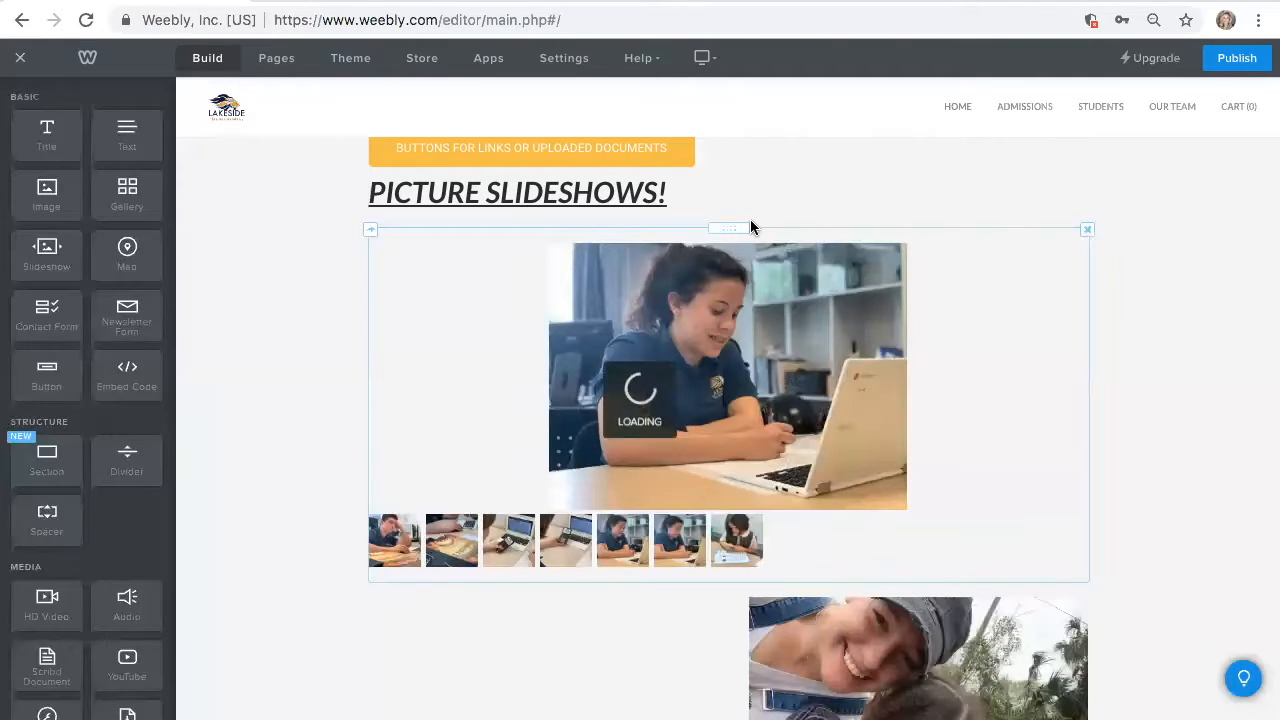
scroll(726, 297, down, 3)
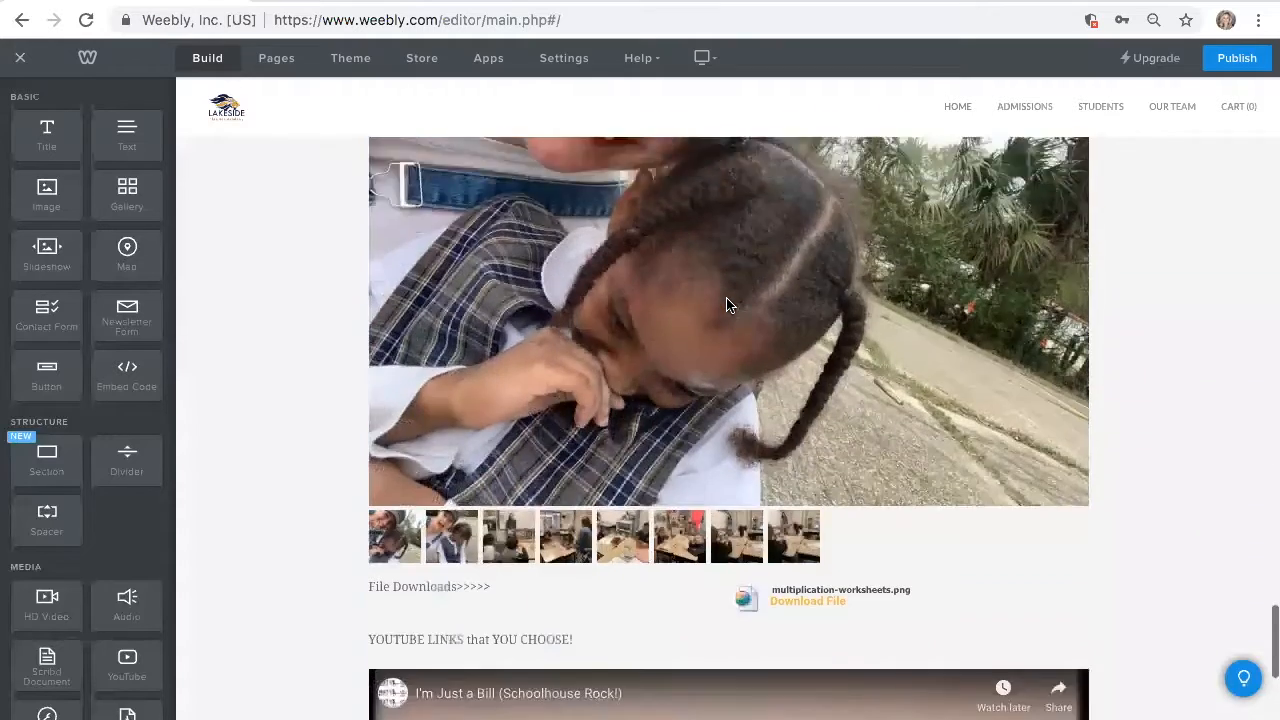
scroll(726, 297, up, 3)
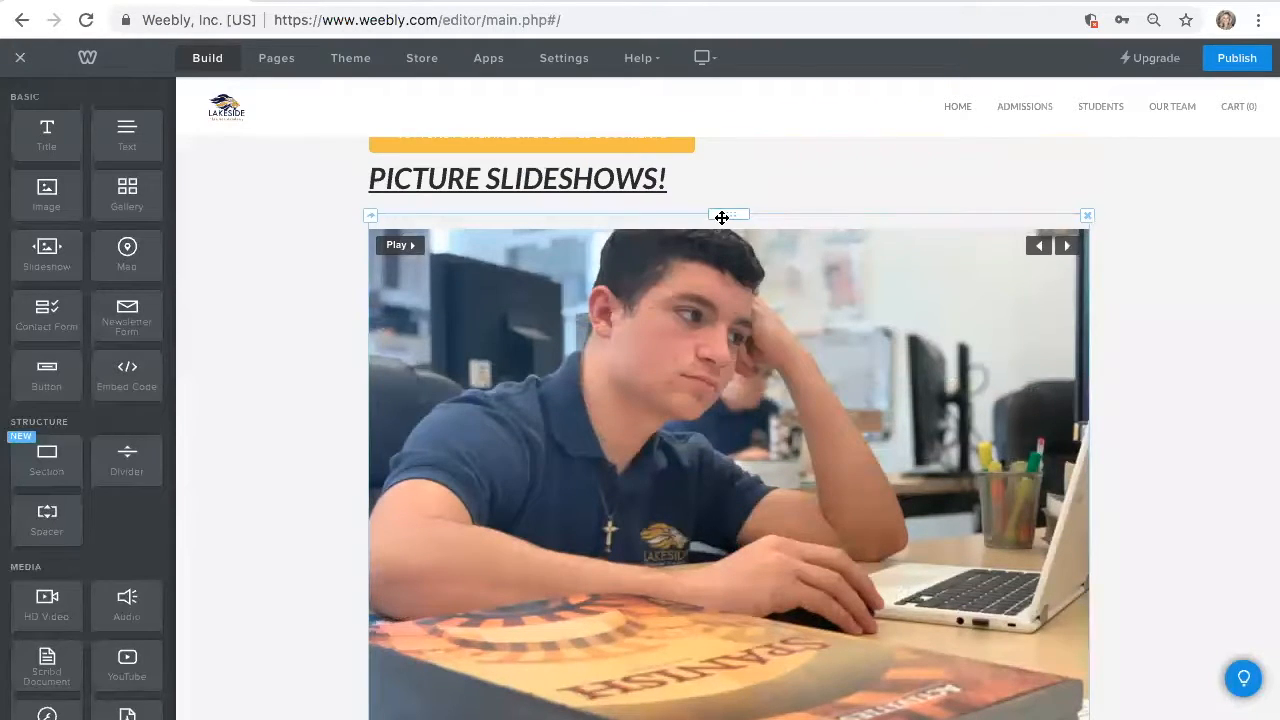
Move the upper full-width slideshow into a column to the left of the slideshow below it.
drag(722, 217, 372, 566)
scroll(526, 458, down, 5)
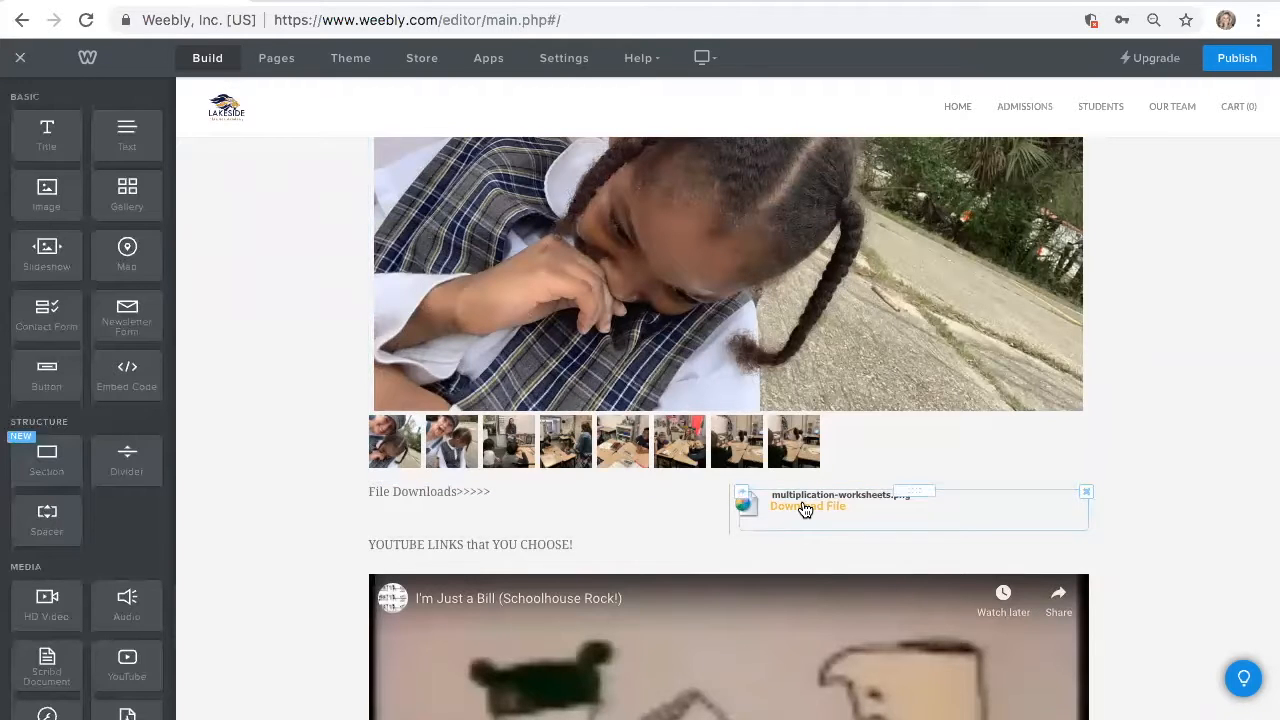
Try adding a file download element below multiplication-worksheets.png, view its upload options, and delete the element.
scroll(110, 467, down, 2)
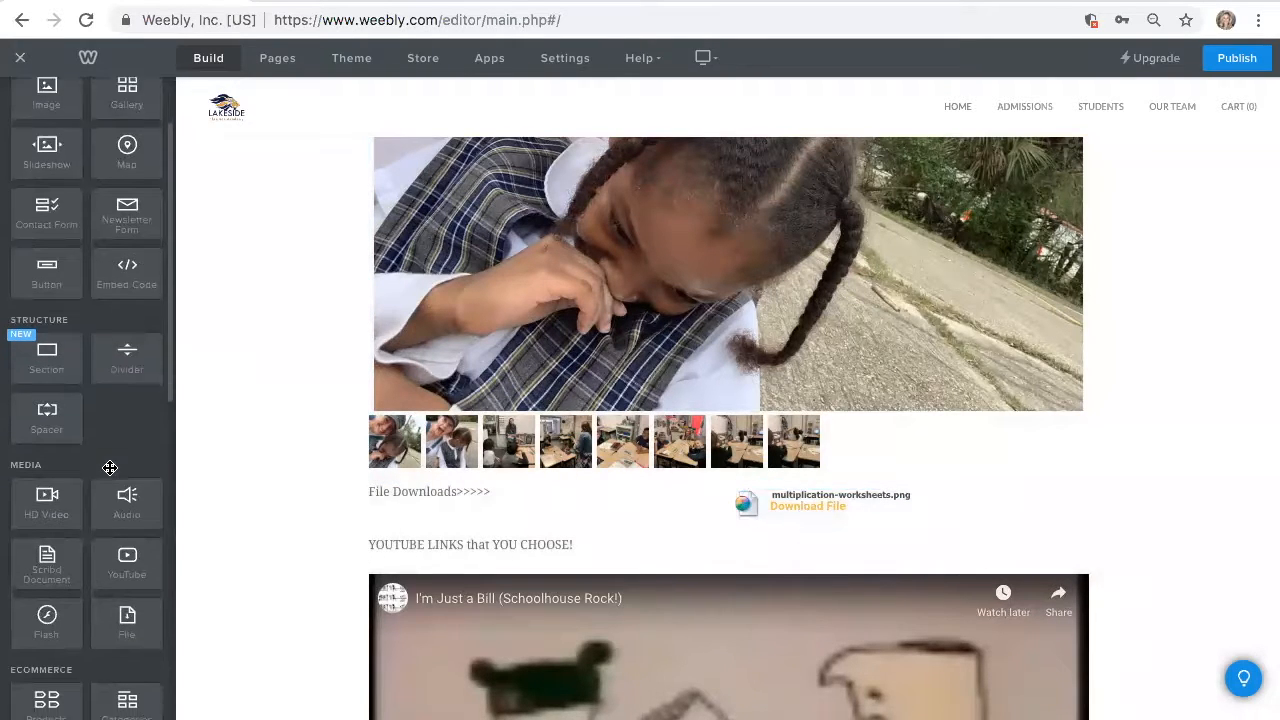
scroll(110, 467, down, 4)
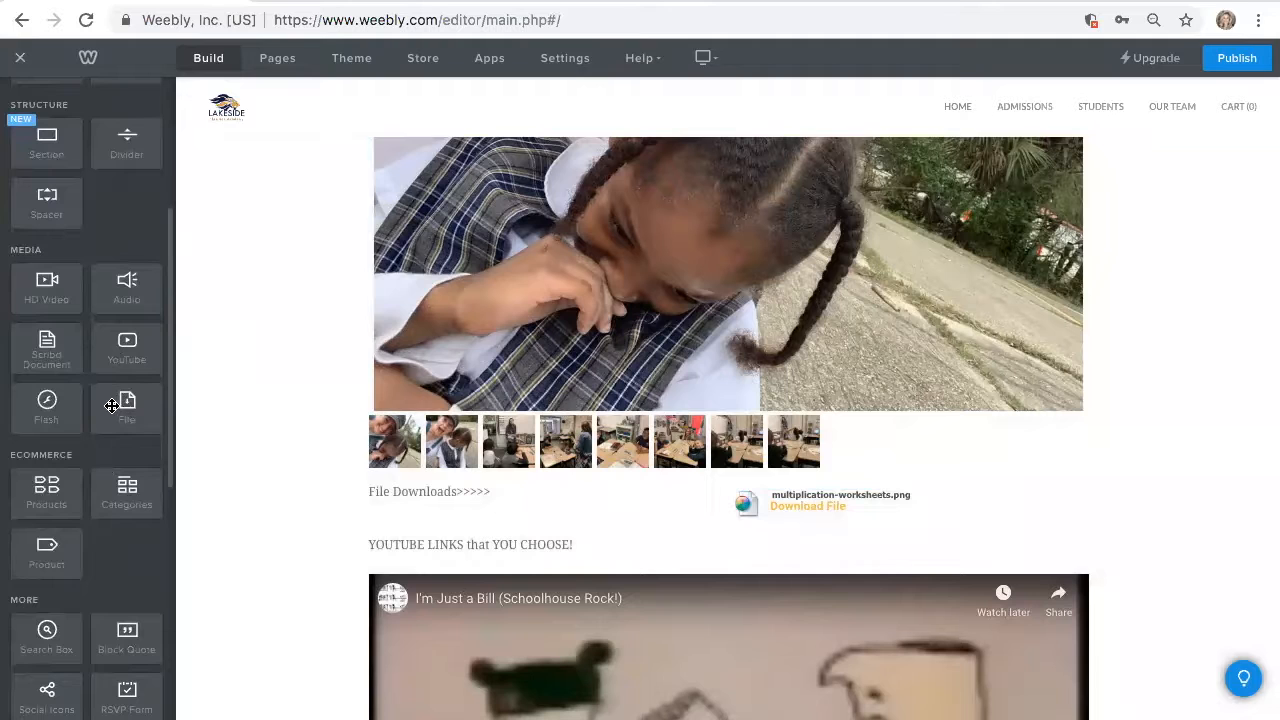
drag(116, 403, 826, 530)
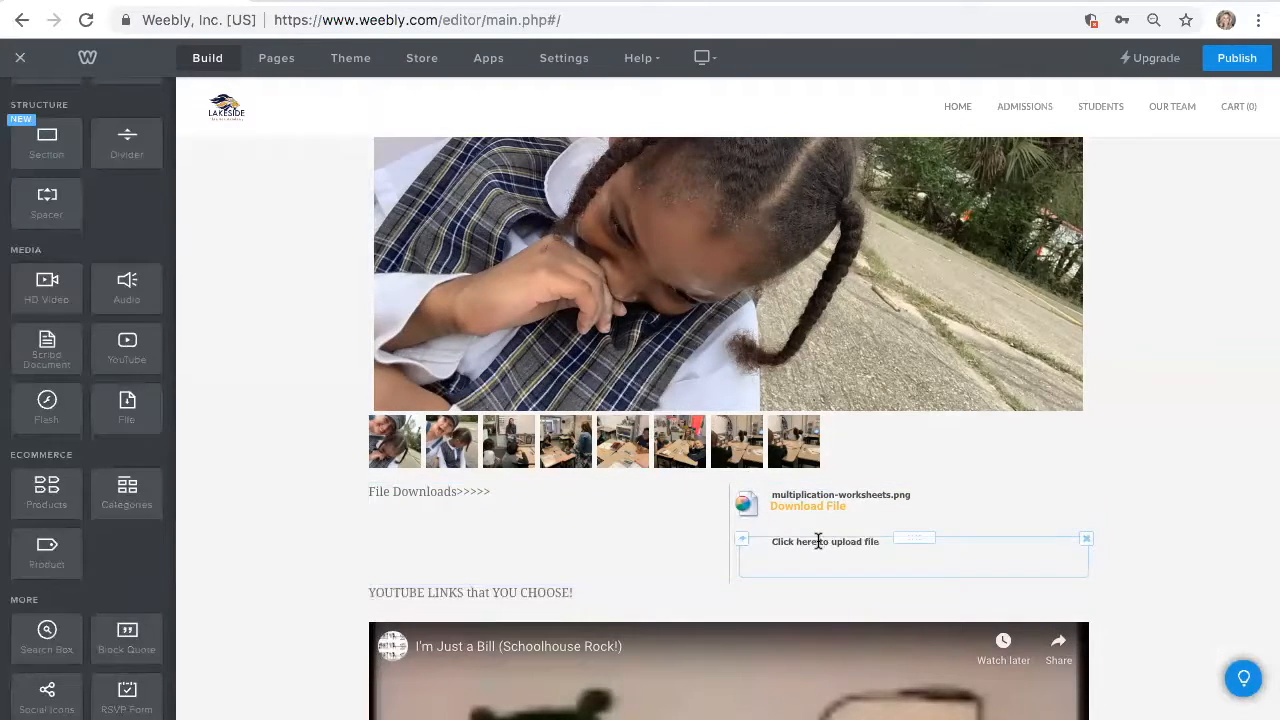
click(820, 541)
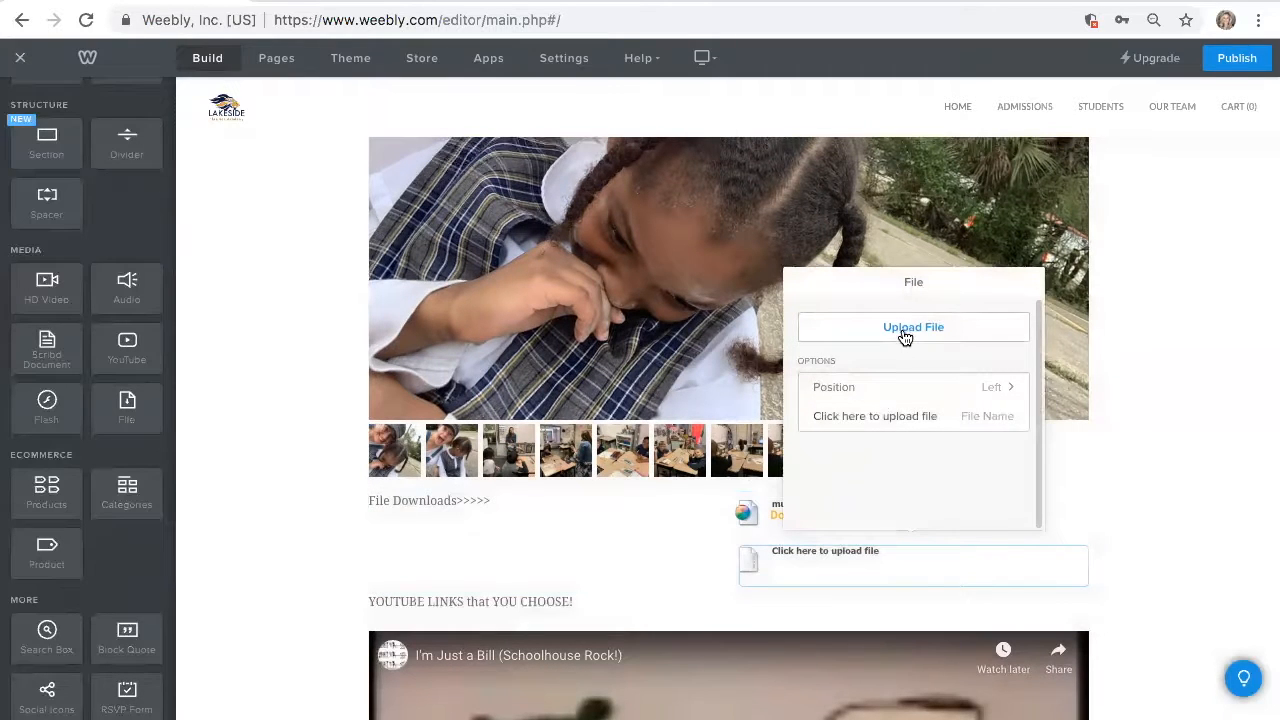
click(1128, 551)
click(1086, 551)
click(1055, 503)
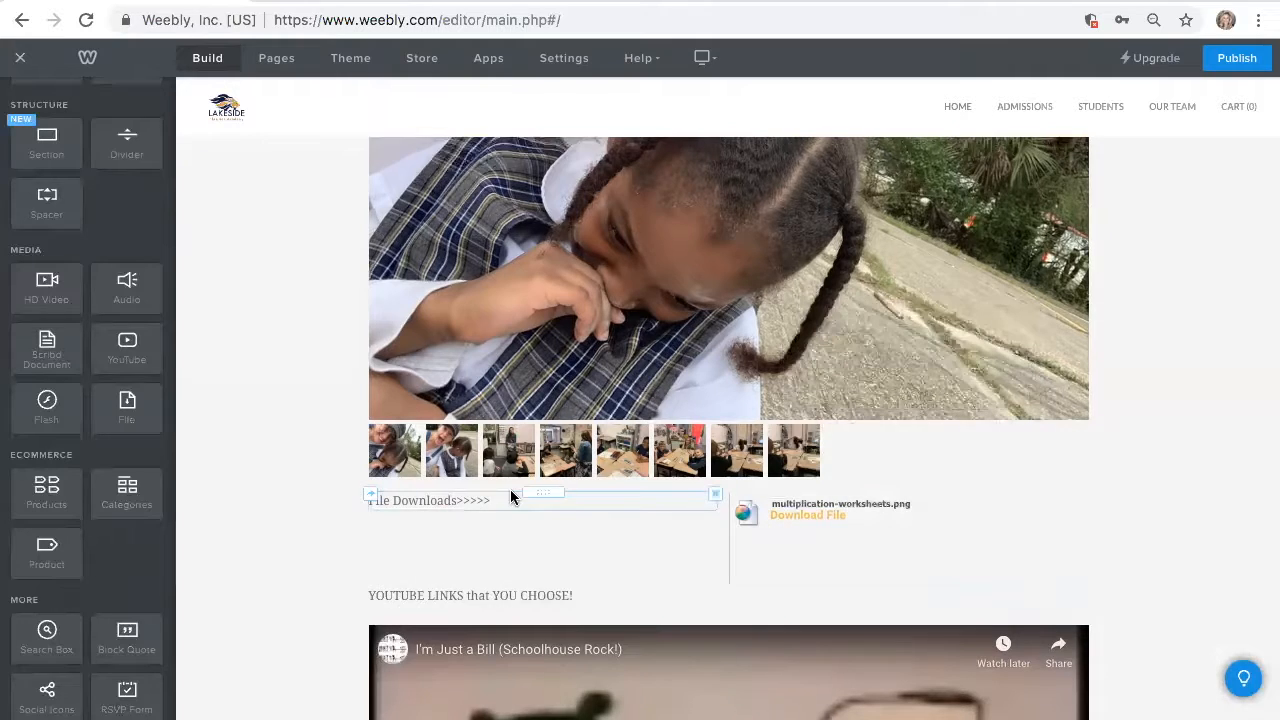
Examine the YouTube video section and review the rest of the sample class page up to its header.
scroll(511, 497, down, 3)
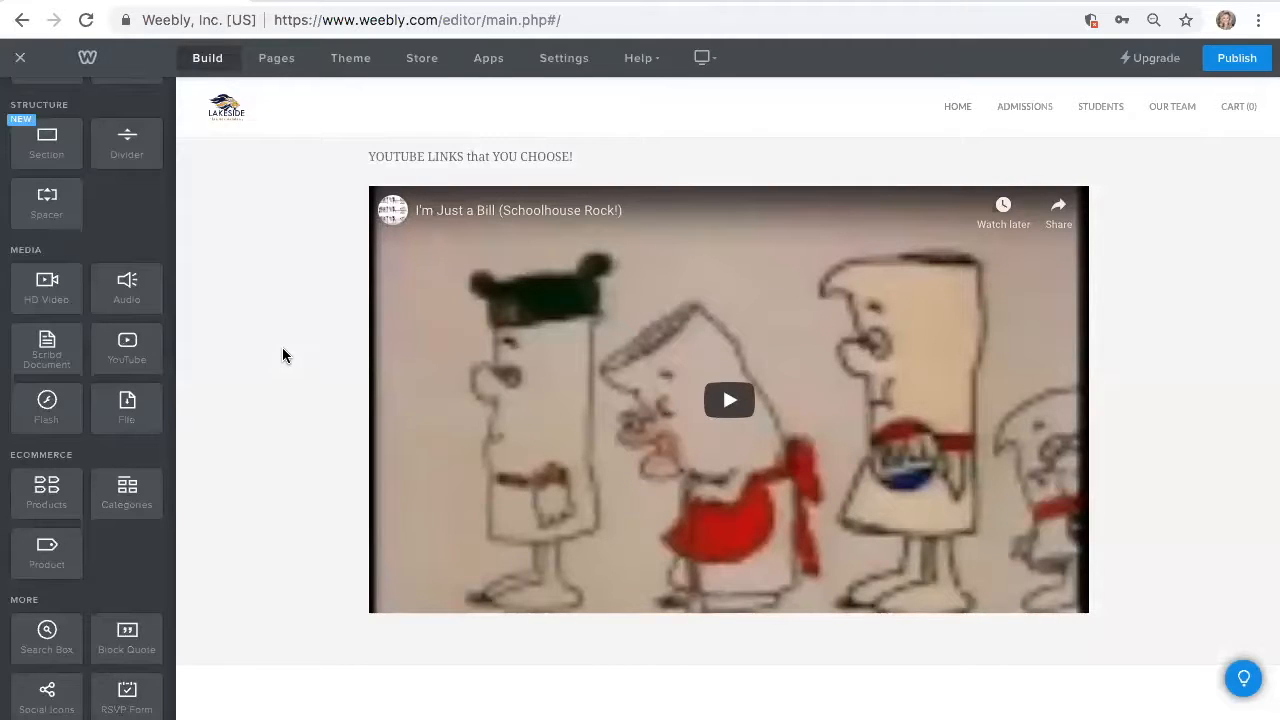
scroll(508, 385, down, 3)
scroll(508, 388, up, 5)
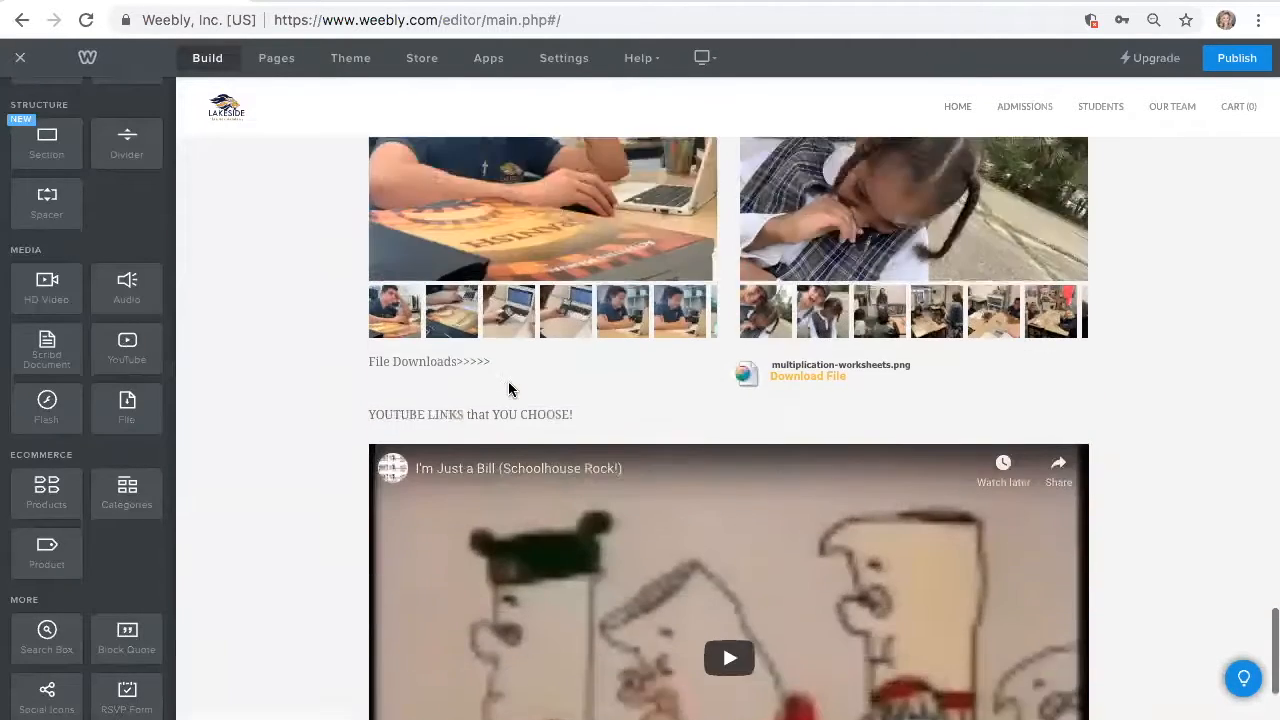
scroll(508, 381, up, 15)
scroll(508, 381, up, 15)
scroll(509, 384, up, 12)
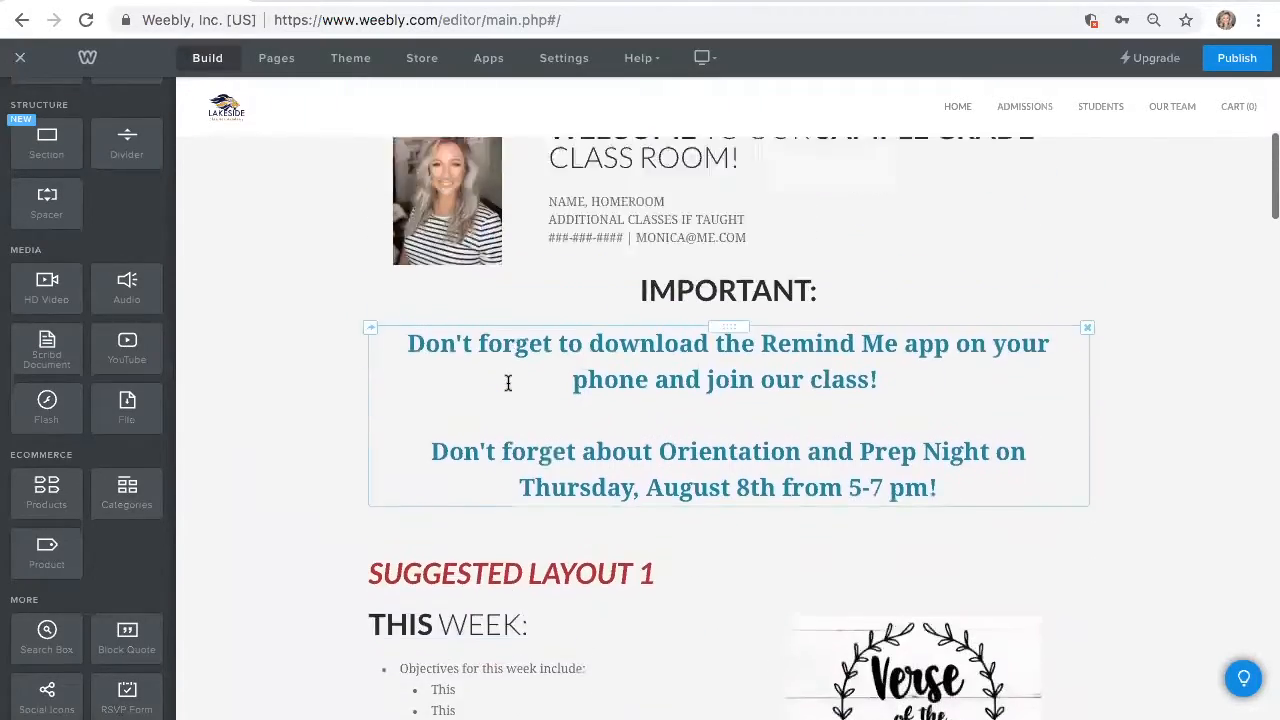
scroll(508, 381, up, 5)
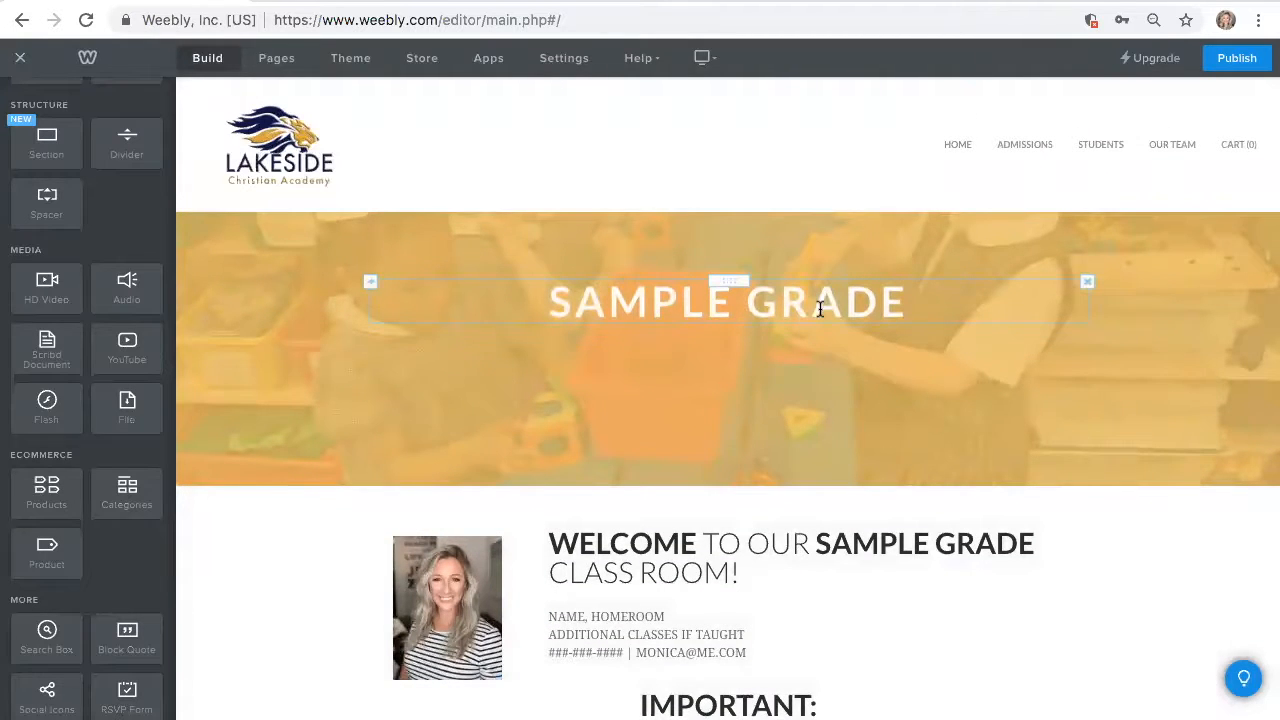
Open the PRE-K class page from the site's page list.
click(277, 62)
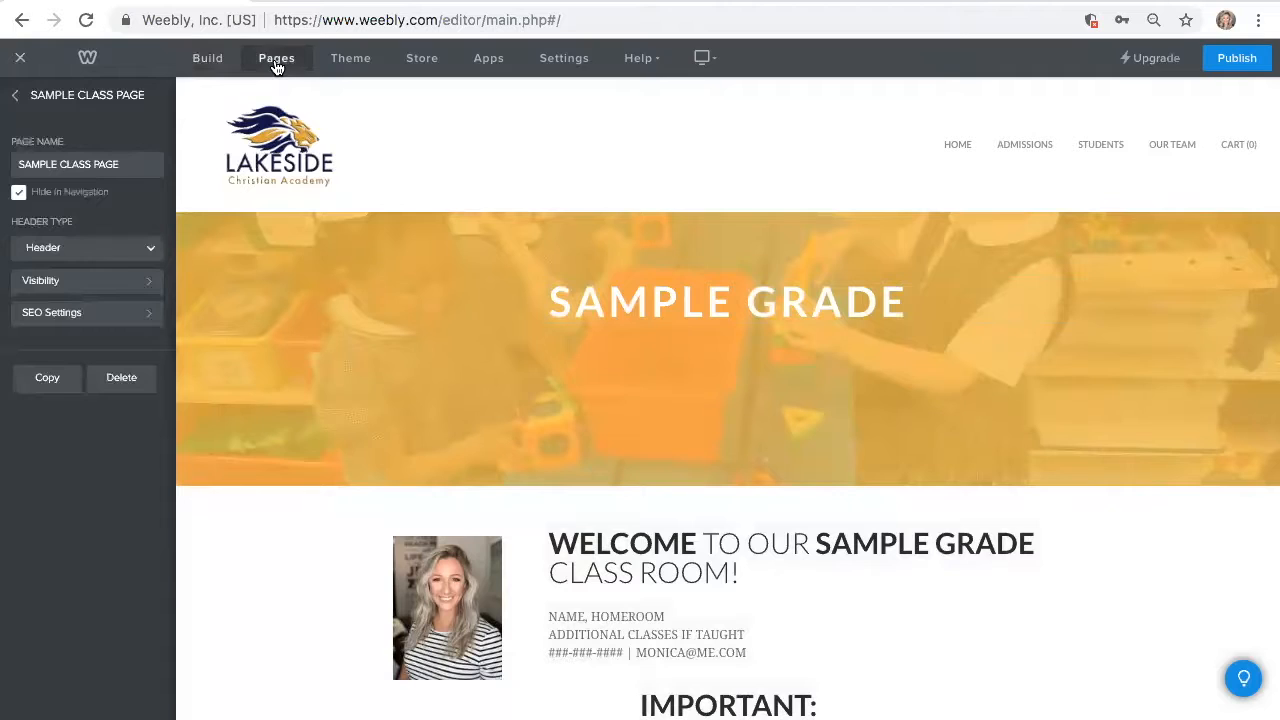
click(15, 96)
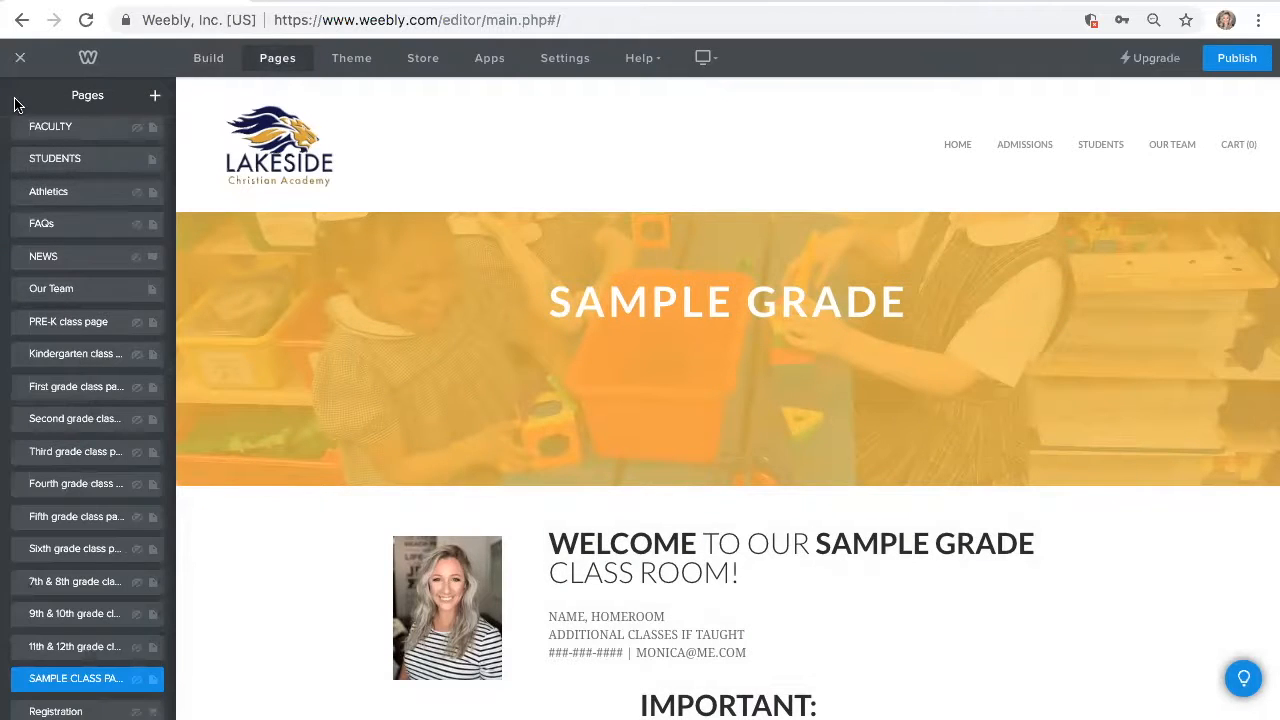
click(71, 329)
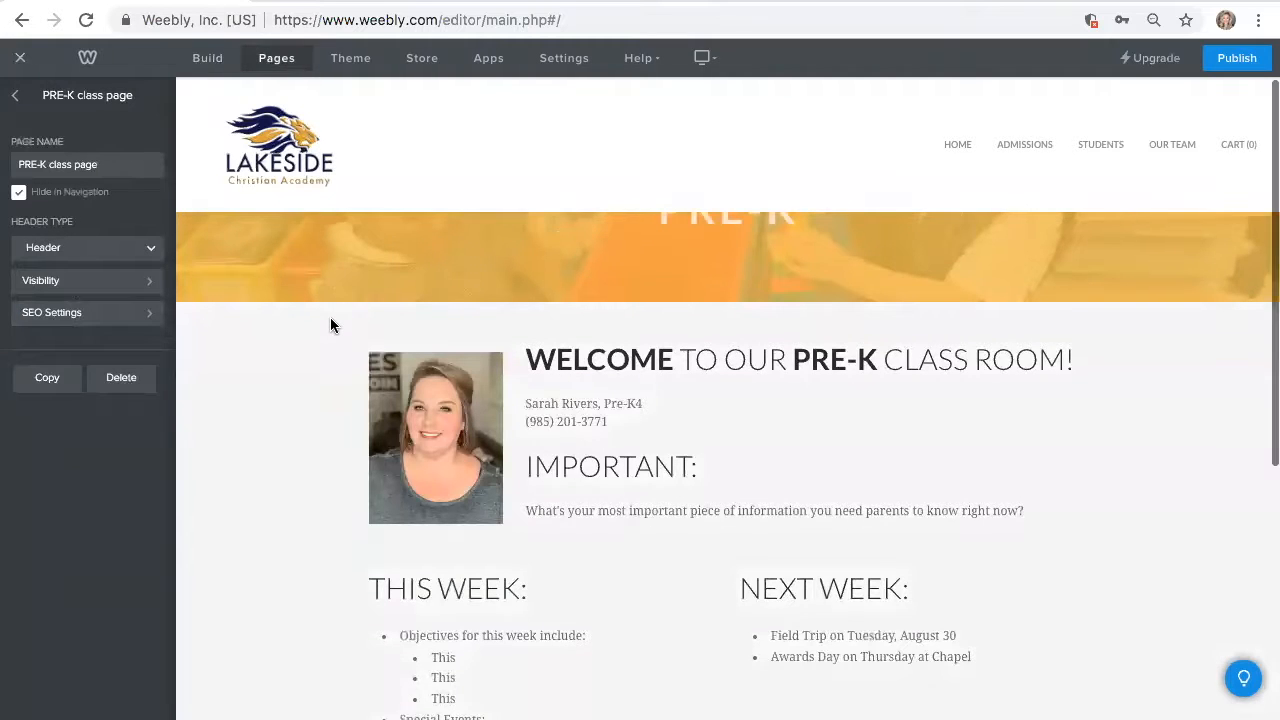
Review the PRE-K page's welcome, This Week, Next Week and Special Notes sections.
scroll(331, 325, down, 5)
scroll(331, 325, up, 6)
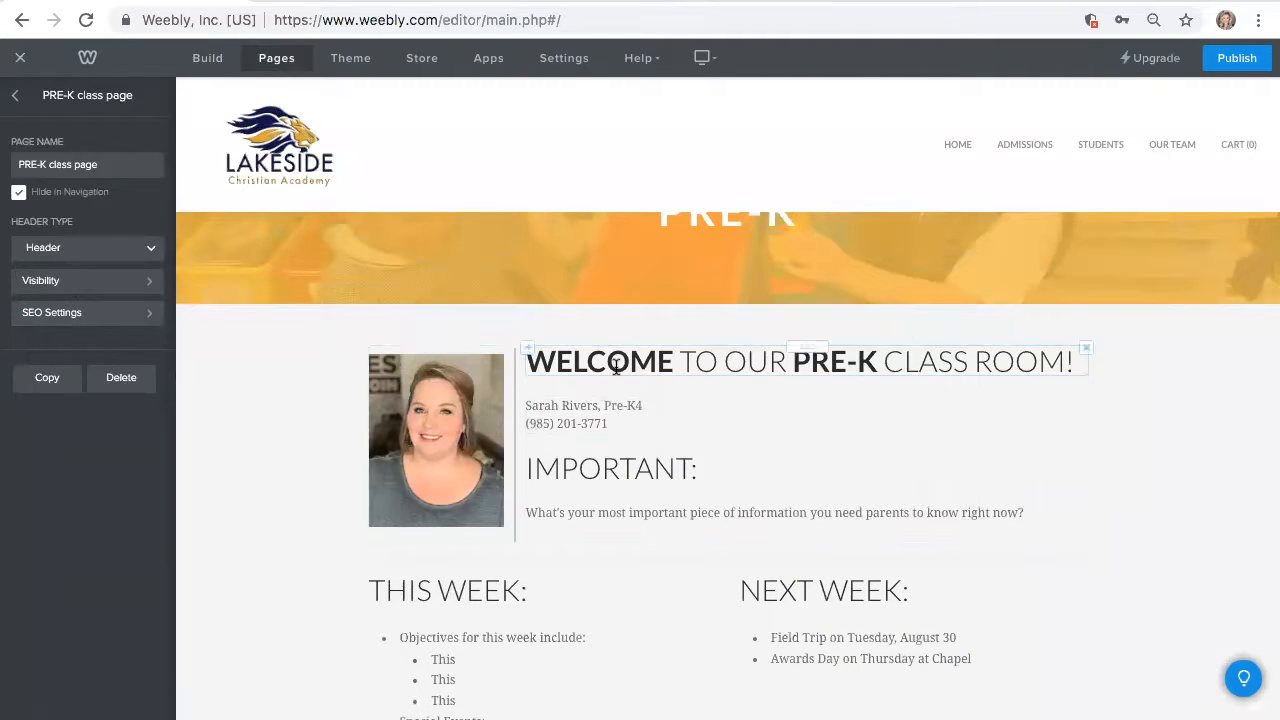
click(616, 366)
click(474, 591)
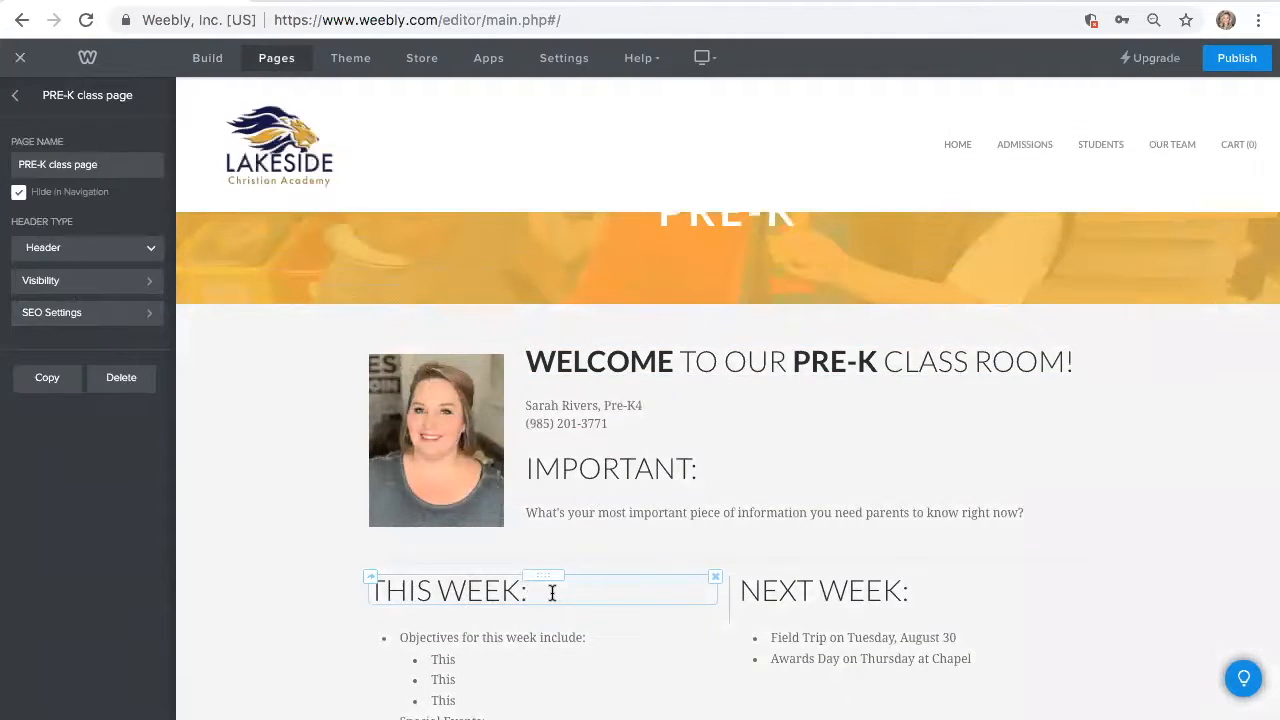
scroll(552, 593, down, 2)
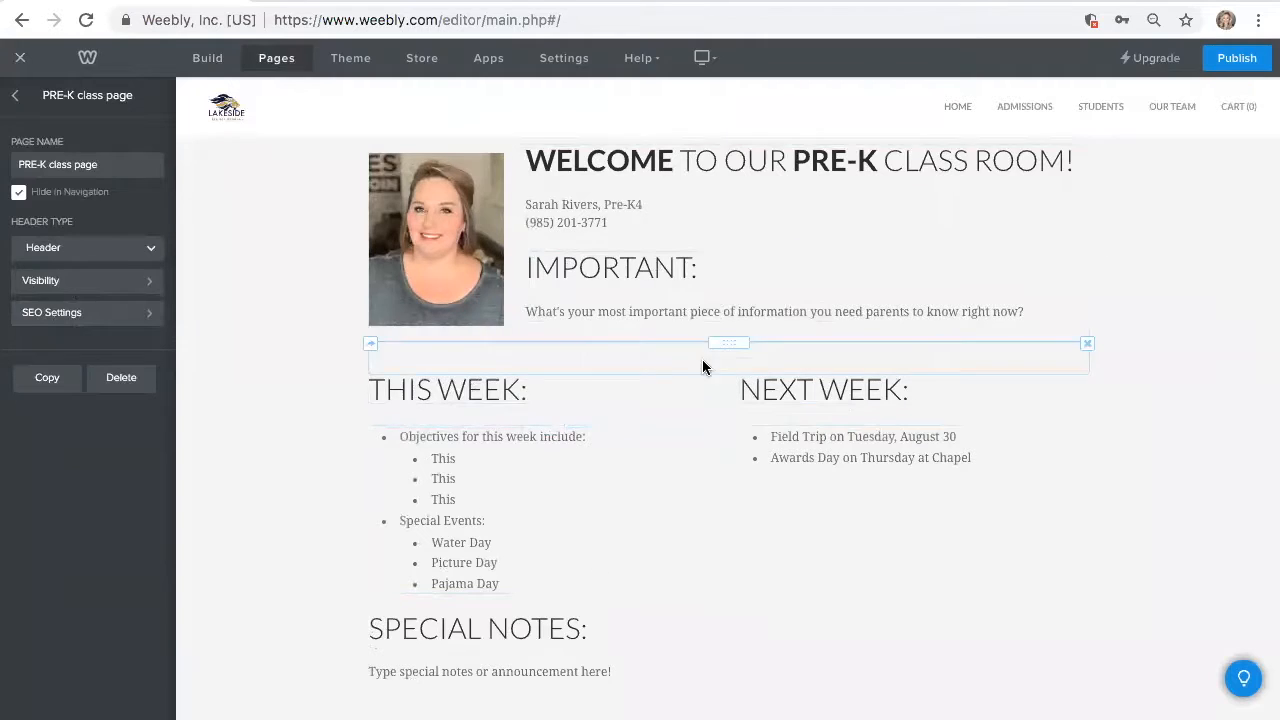
Add an image element below the Next Week list, open its photo upload dialog and close it without choosing a photo.
click(210, 60)
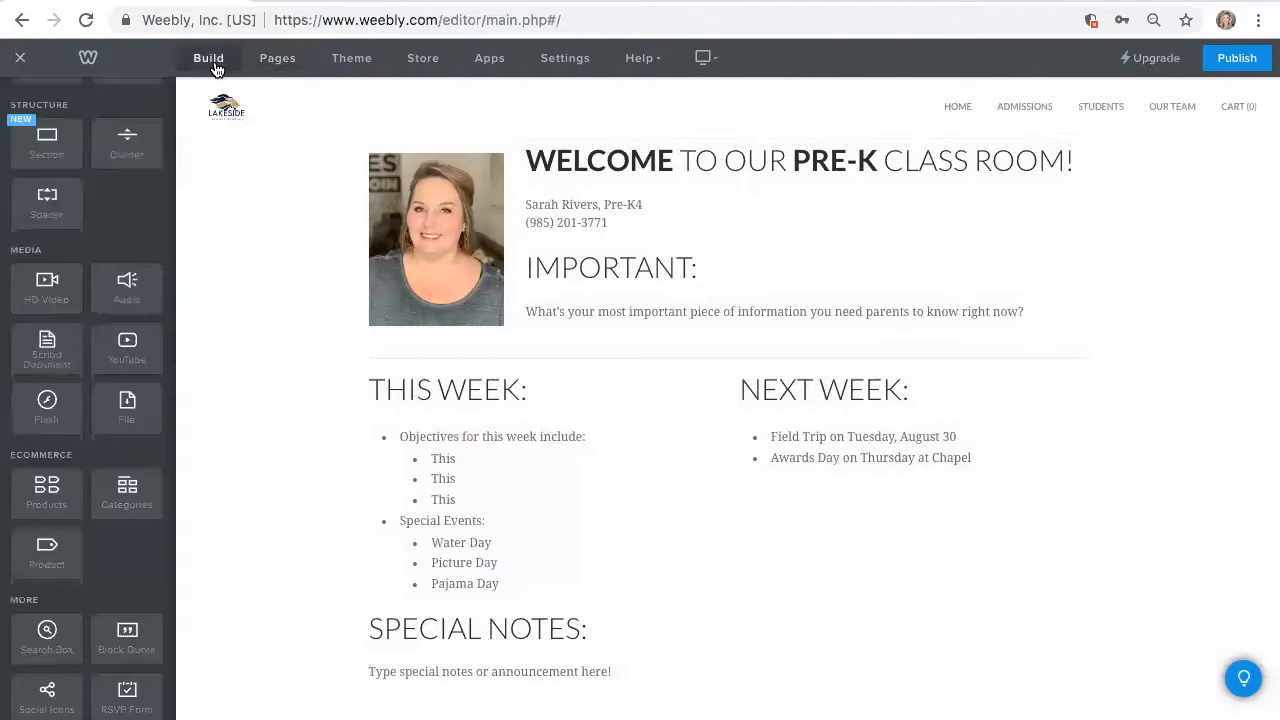
scroll(108, 328, up, 3)
drag(44, 209, 888, 497)
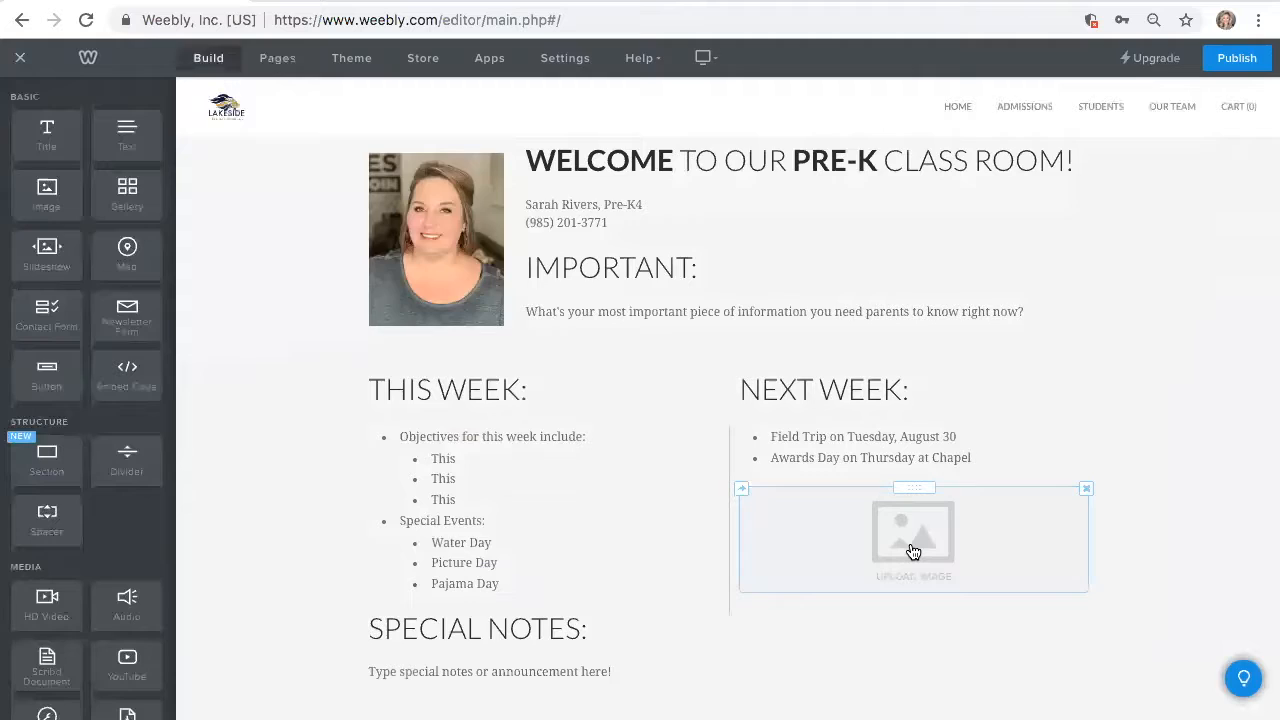
click(913, 552)
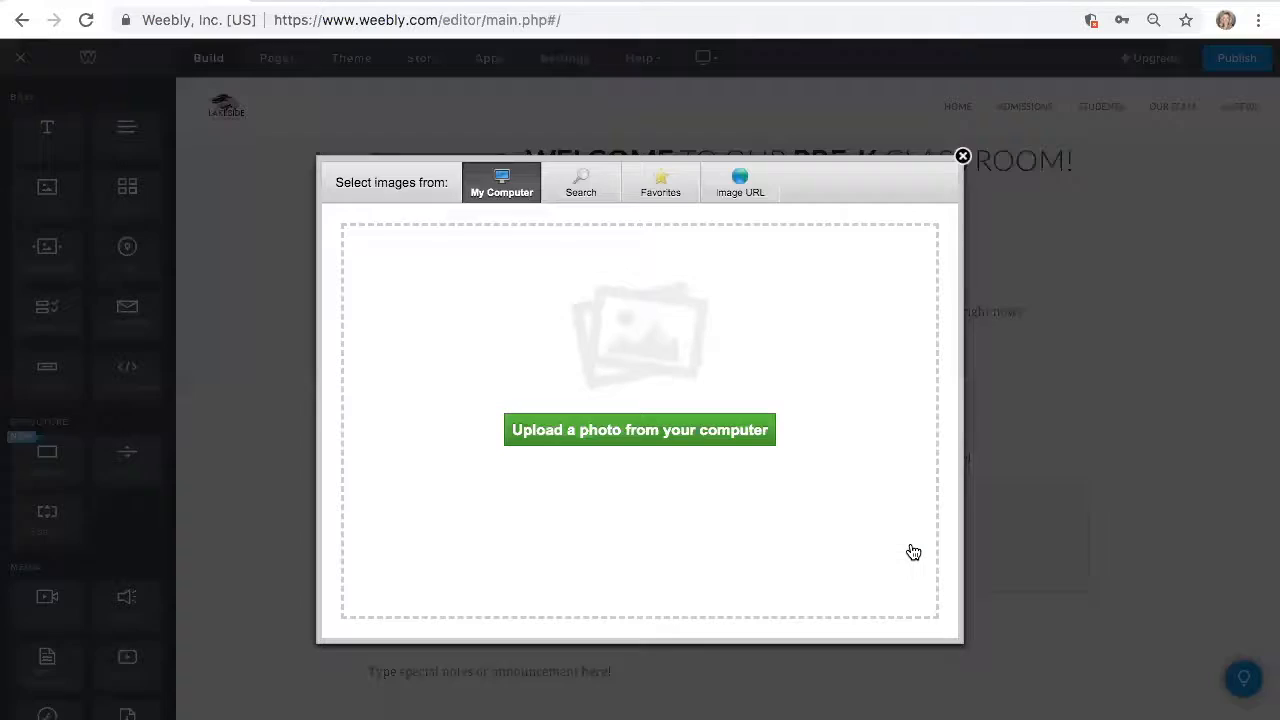
click(962, 158)
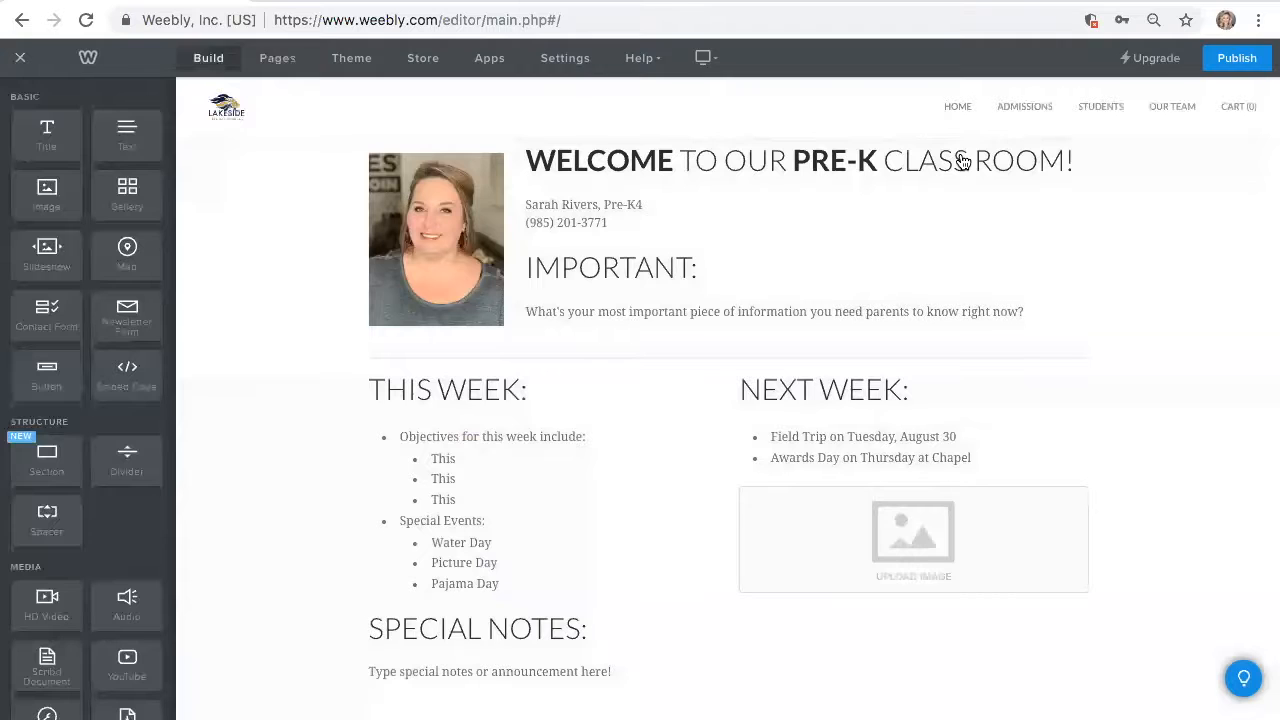